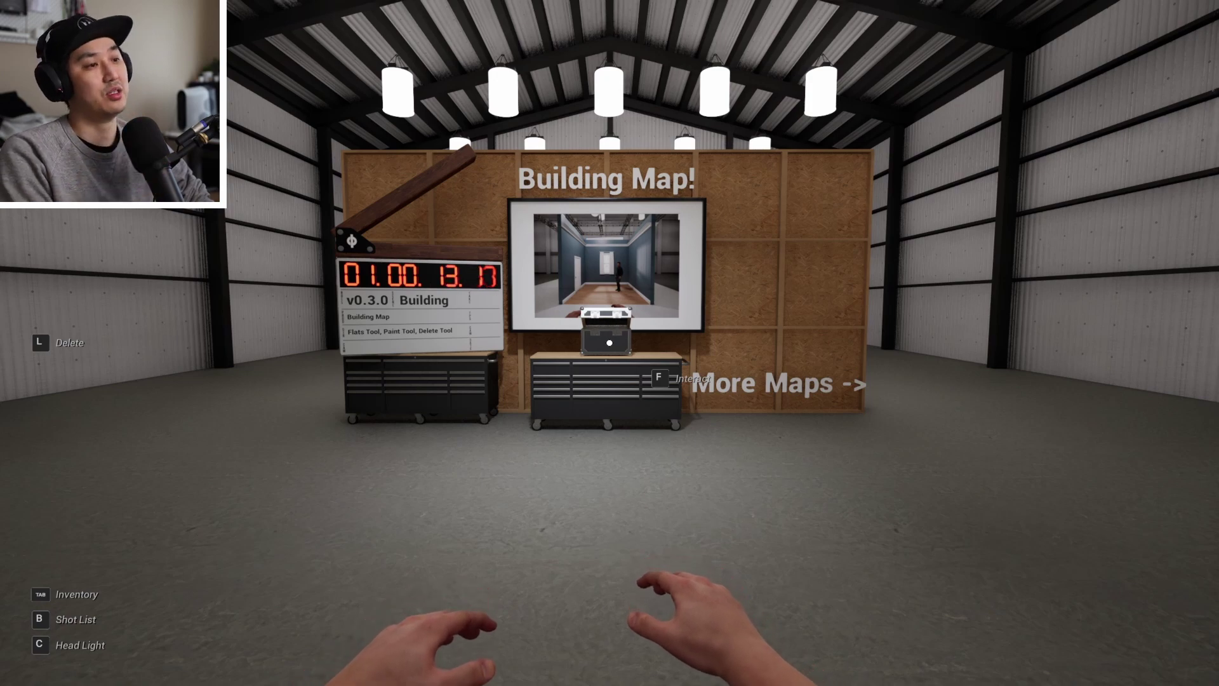
# - Walk up to the Building Map clapperboard and examine the version and tools written on it
pyautogui.press('a')
pyautogui.press('w')
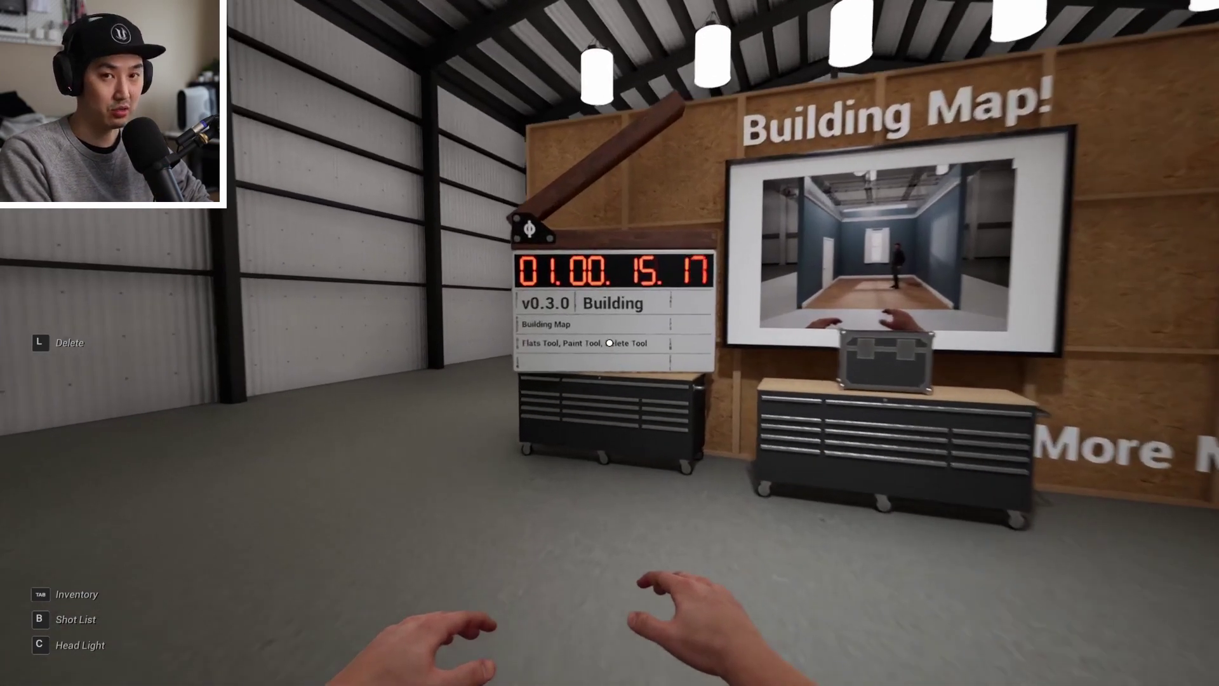
pyautogui.press('w')
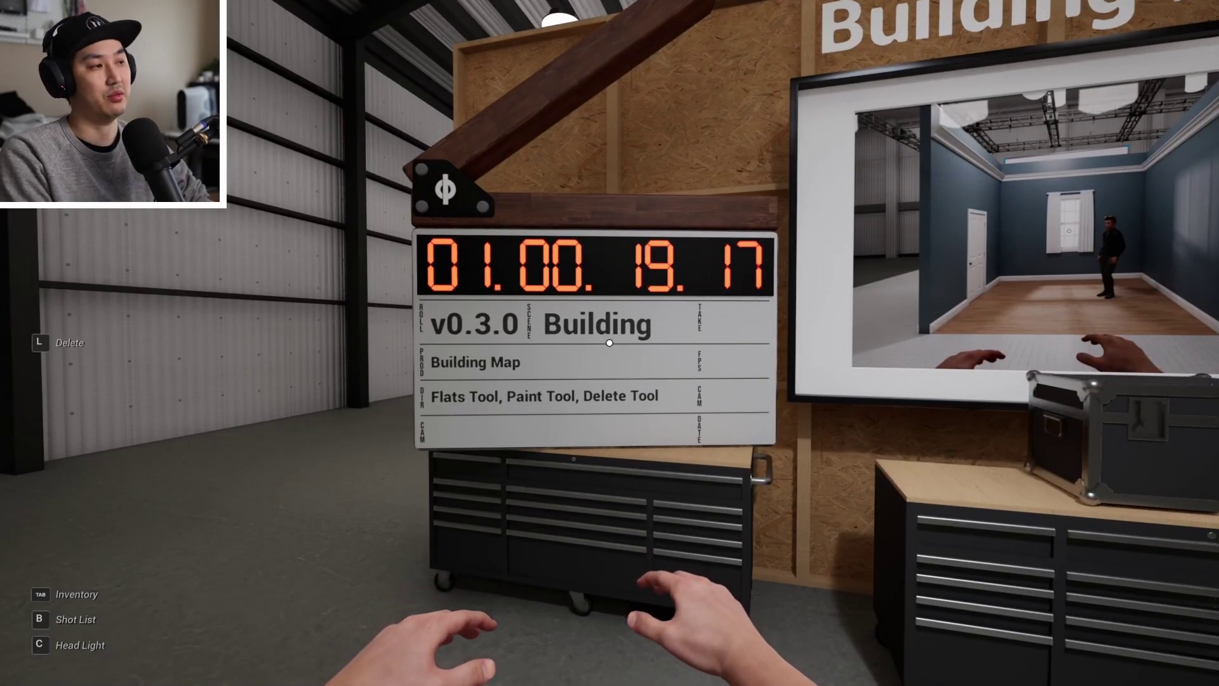
pyautogui.press('a')
pyautogui.press('w')
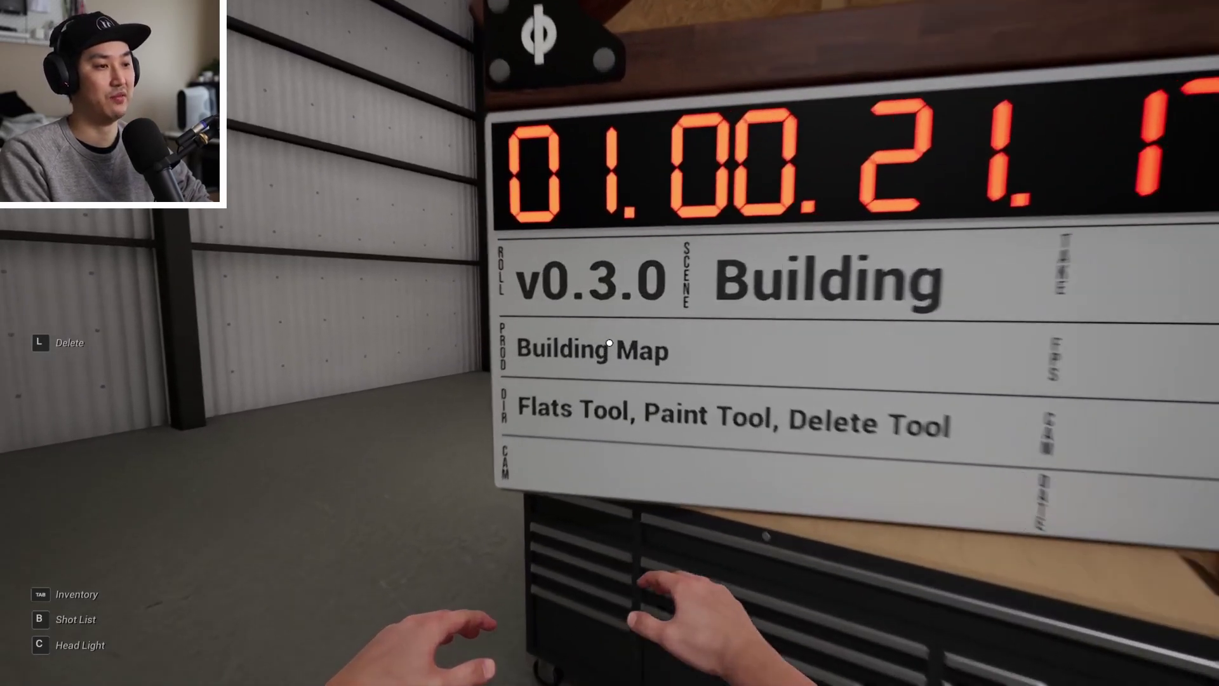
pyautogui.press('w')
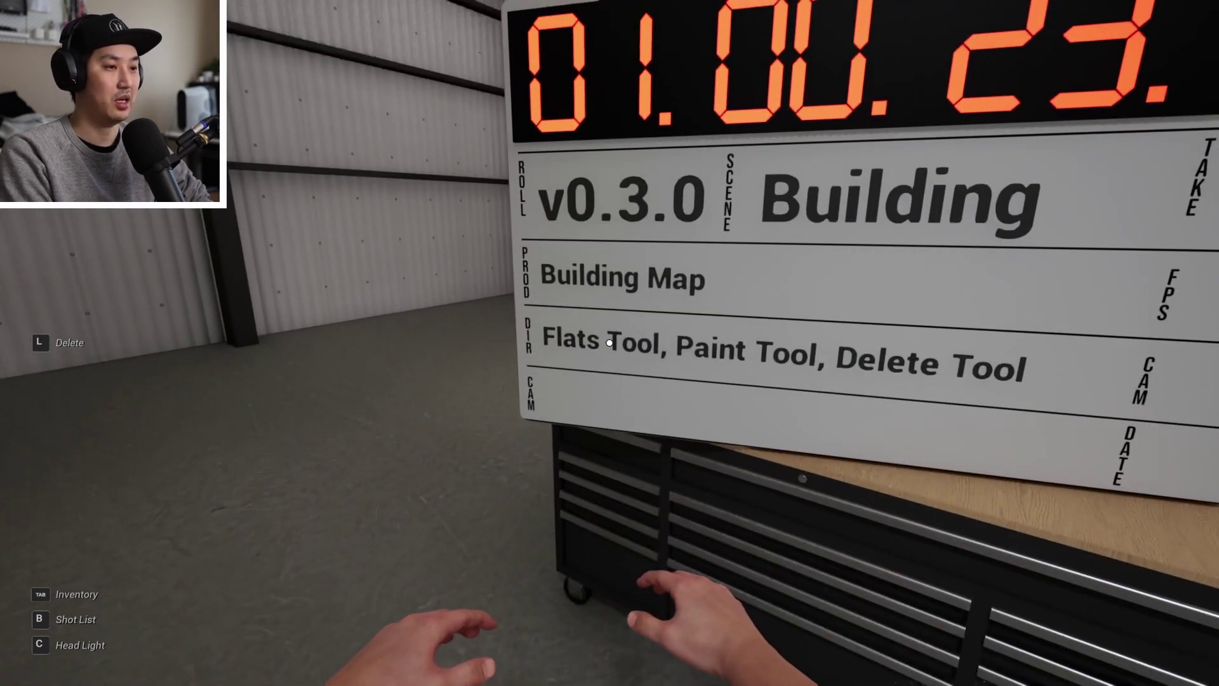
pyautogui.press('d')
pyautogui.press('a')
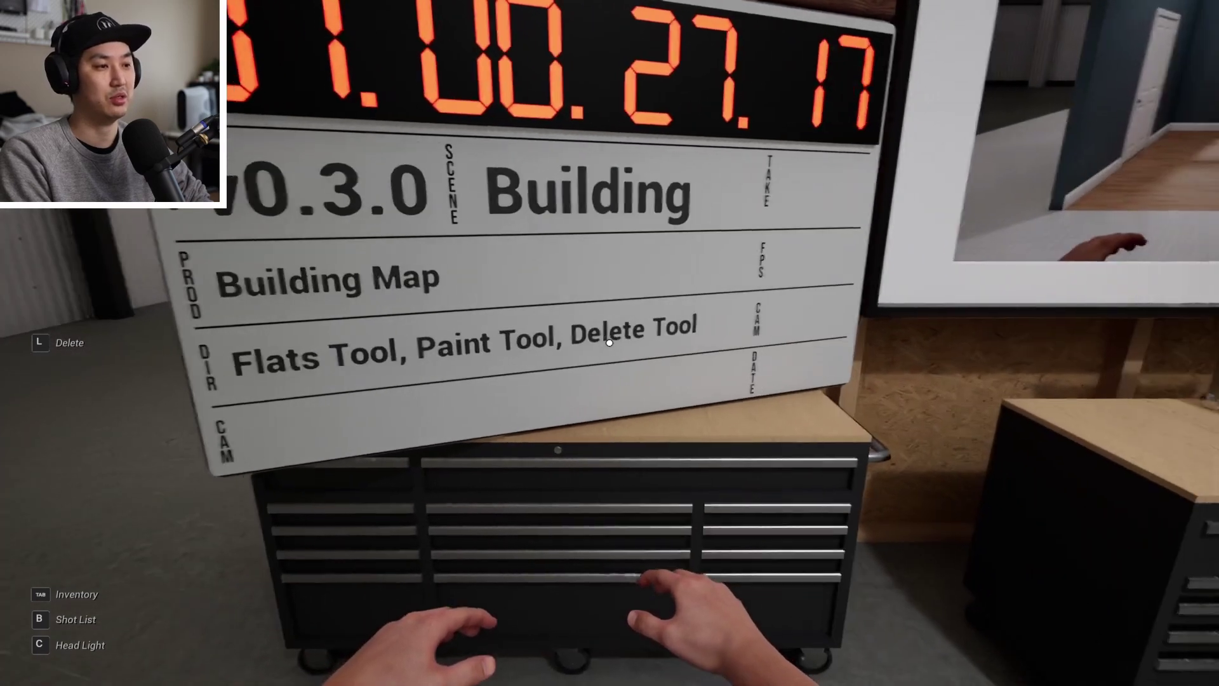
pyautogui.press('d')
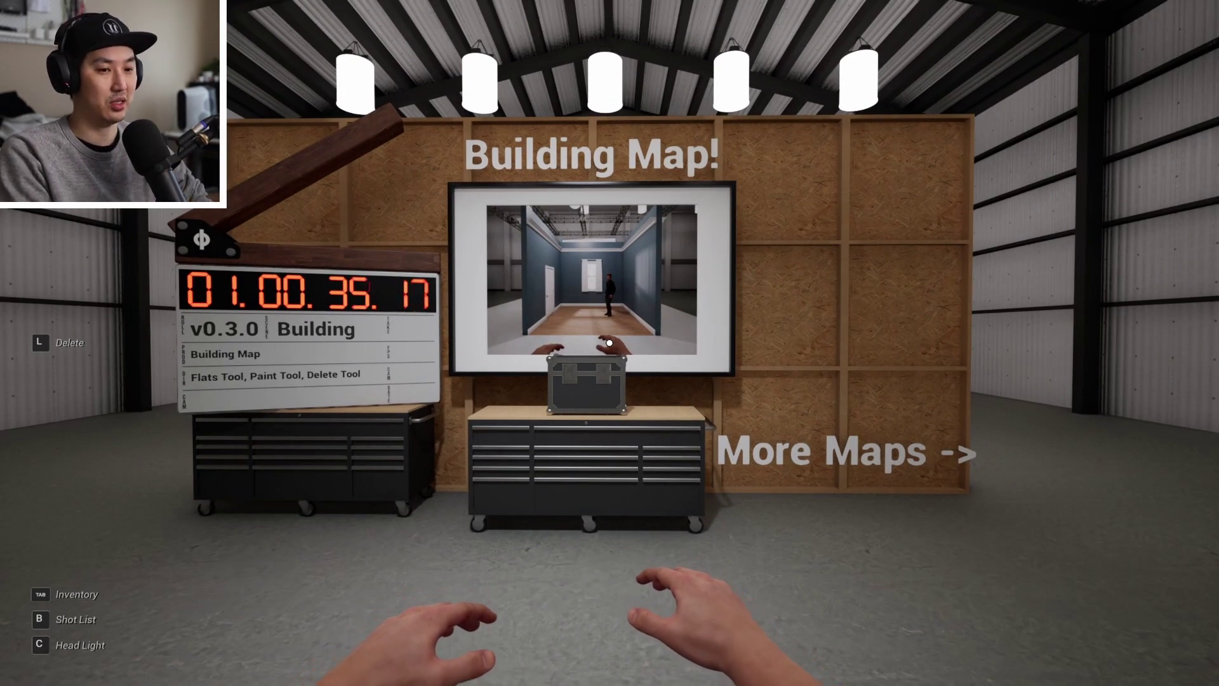
# - Look around the edge of the wooden wall at the other available maps
pyautogui.press('d')
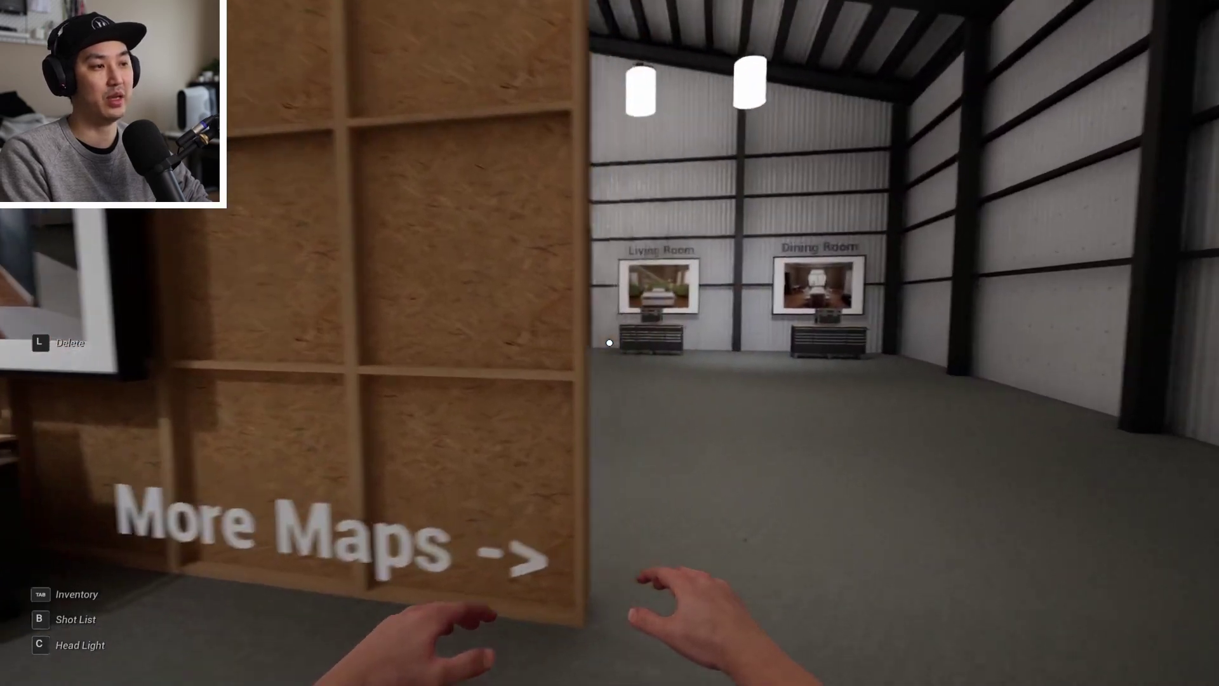
pyautogui.press('d')
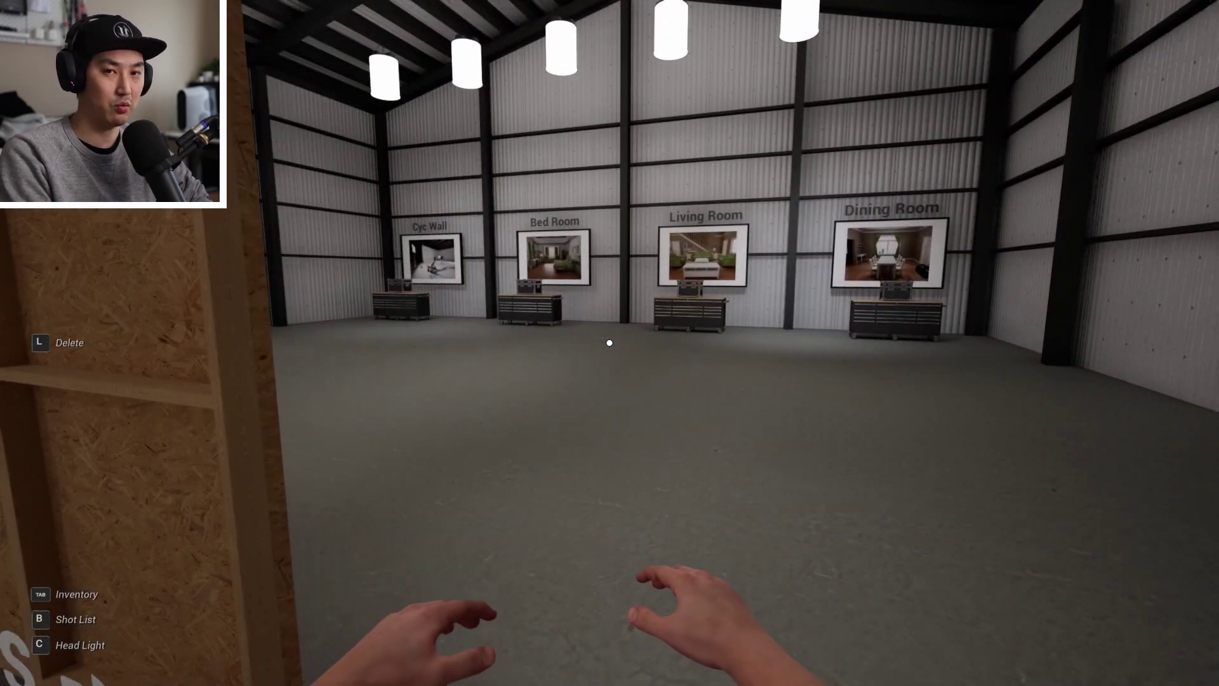
pyautogui.press('a')
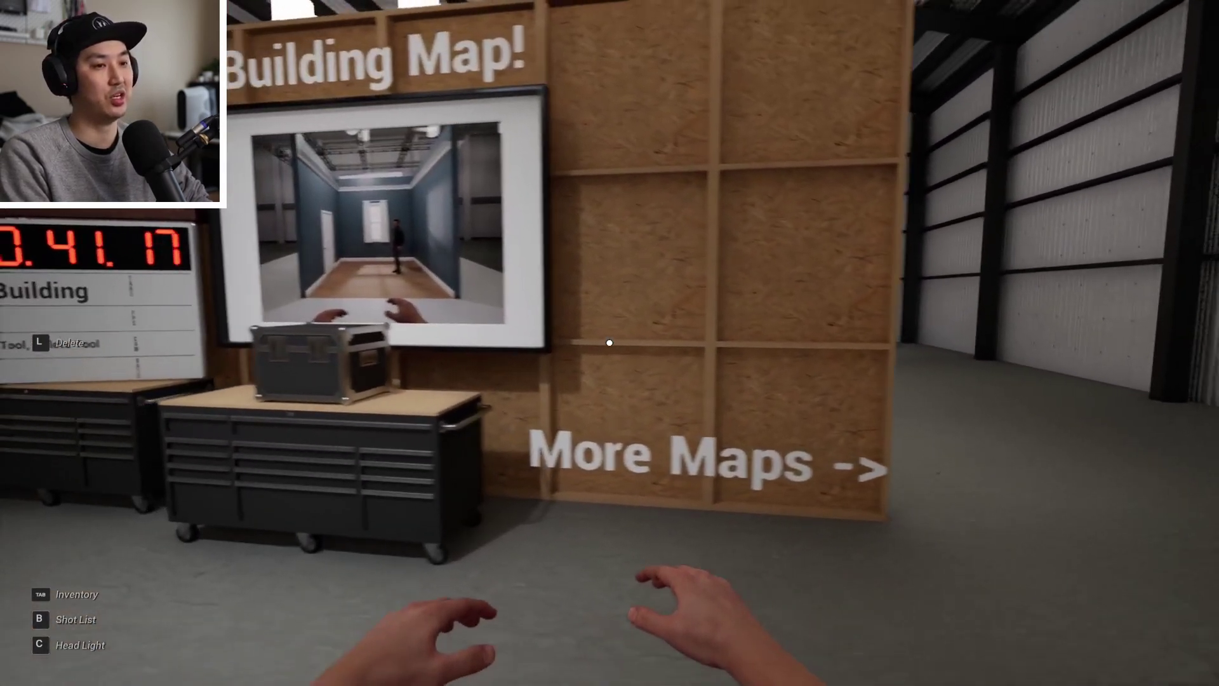
pyautogui.press('a')
# - Return to the equipment case below the Building Map picture and load that map
pyautogui.press('s')
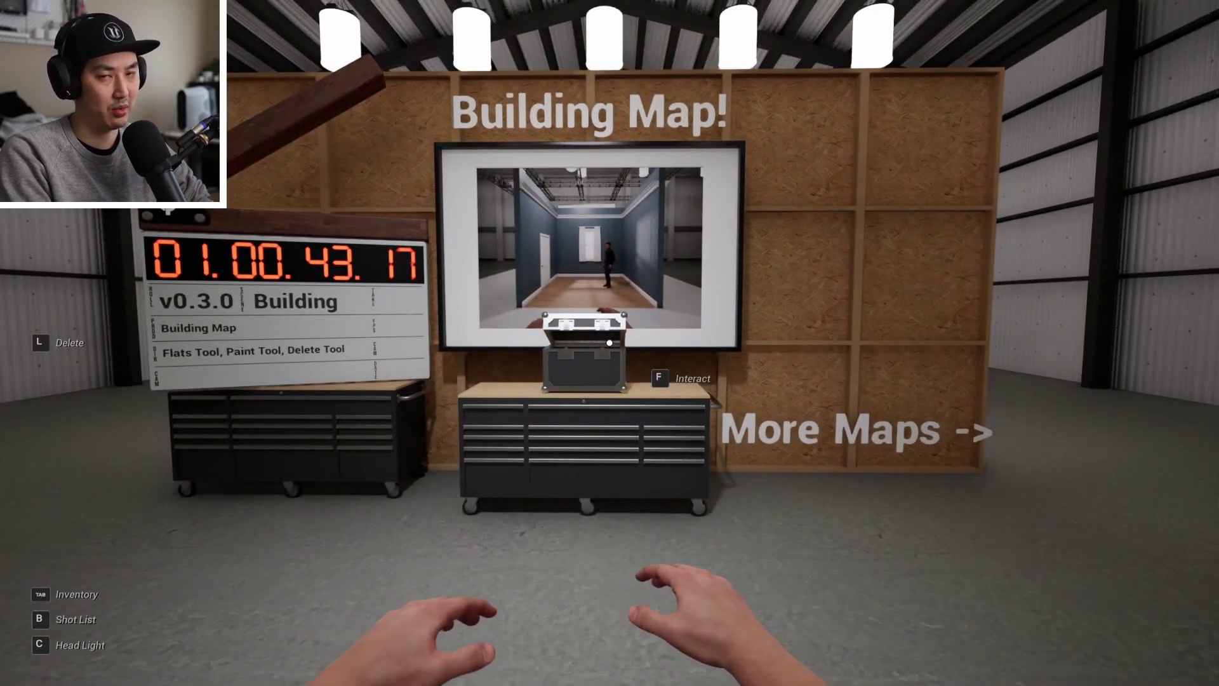
pyautogui.press('w')
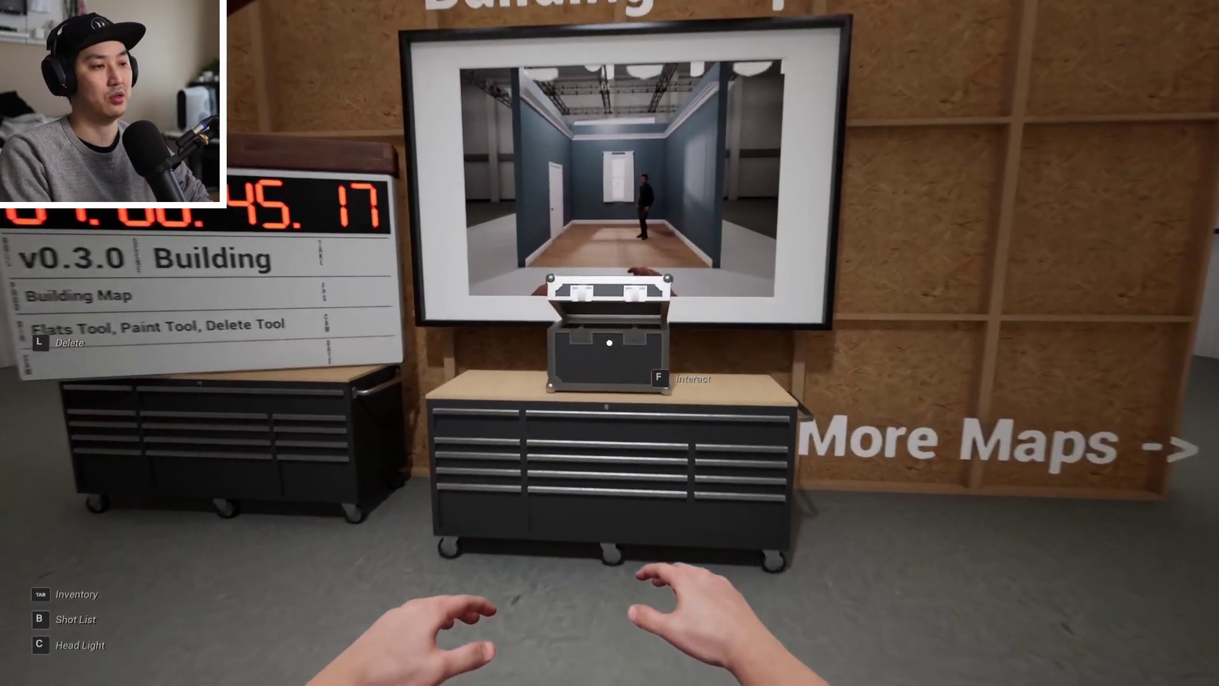
pyautogui.press('f')
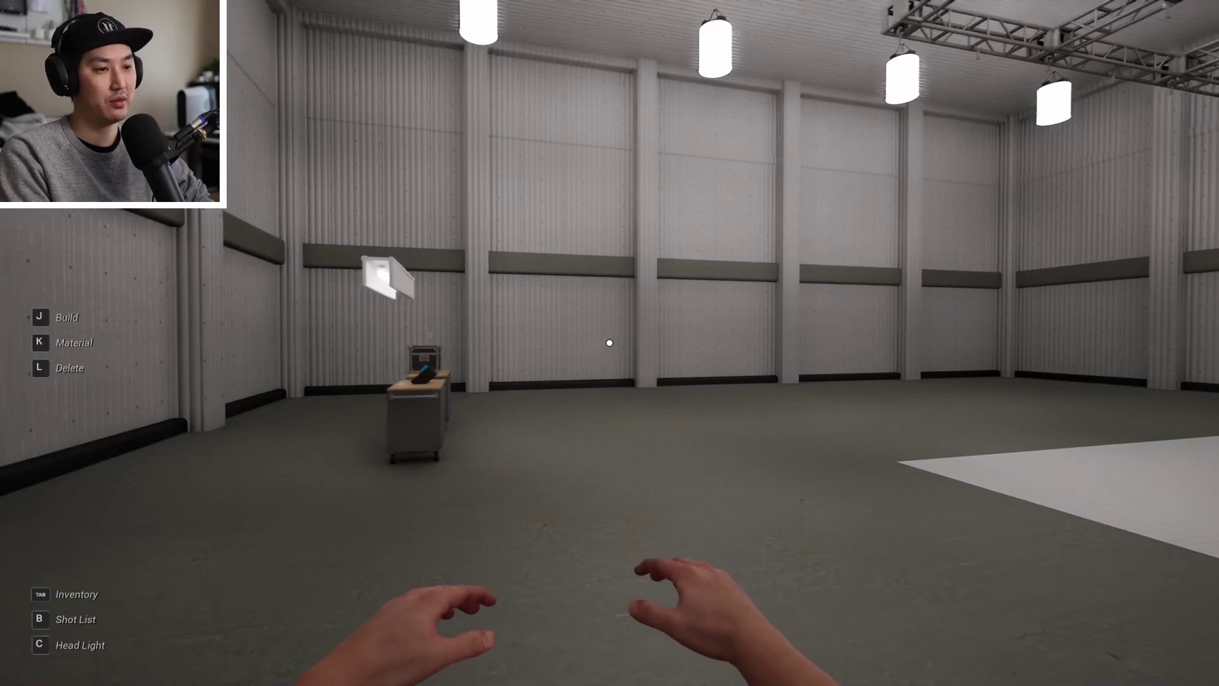
# - Walk to the switch on the stage's workbench and turn the overhead lights off and back on
pyautogui.press('w')
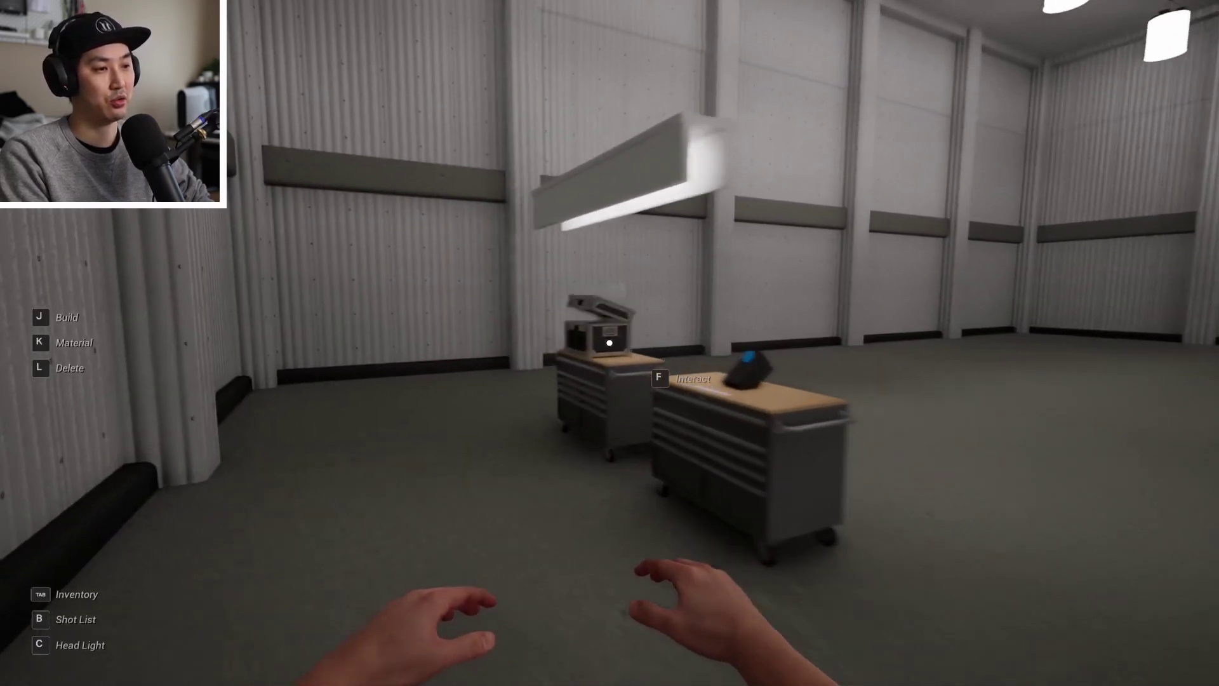
pyautogui.press('w')
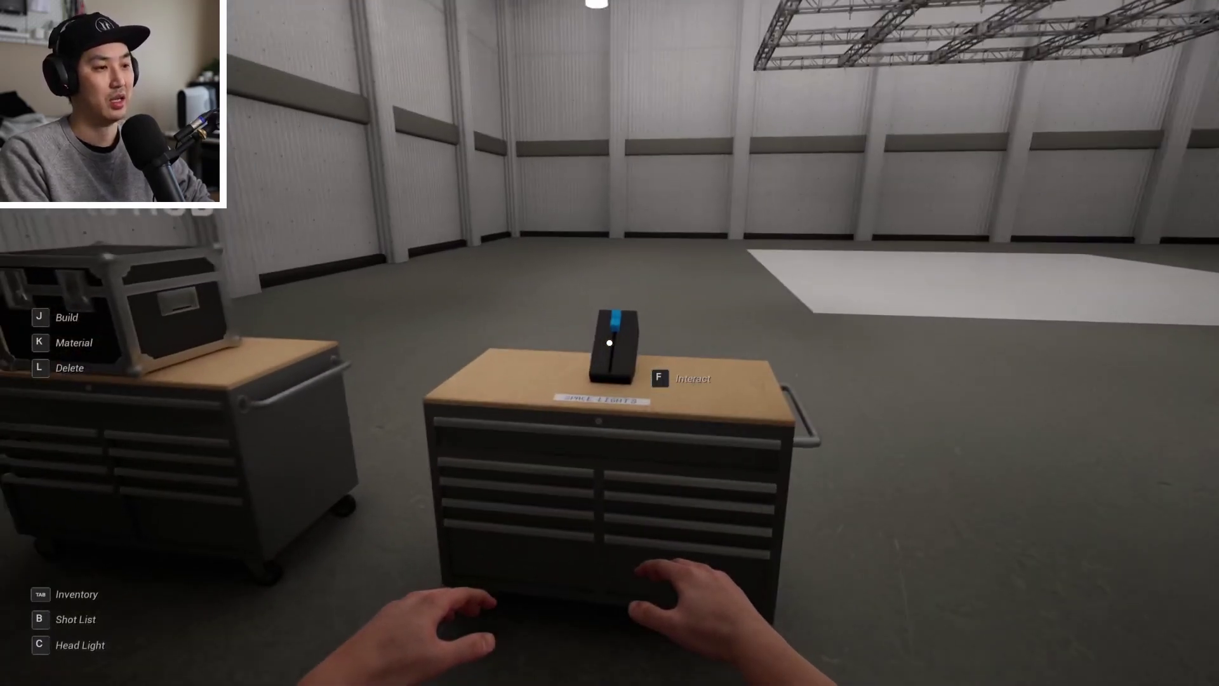
pyautogui.press('s')
pyautogui.press('f')
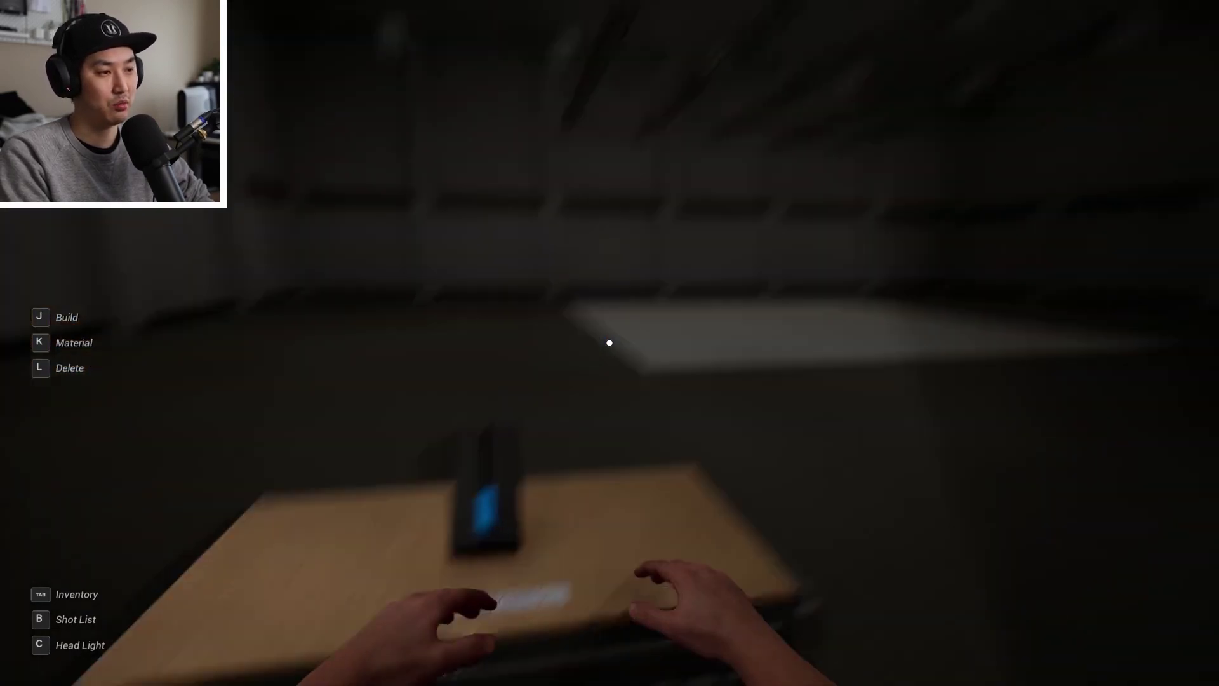
pyautogui.press('s')
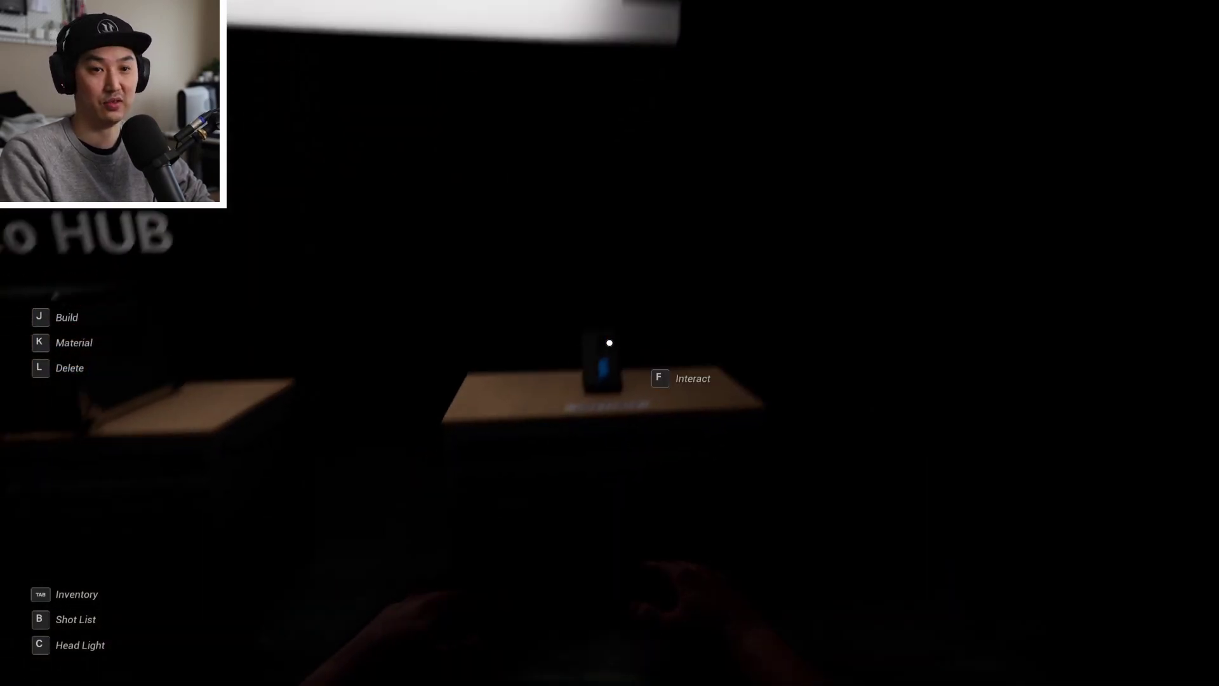
pyautogui.press('f')
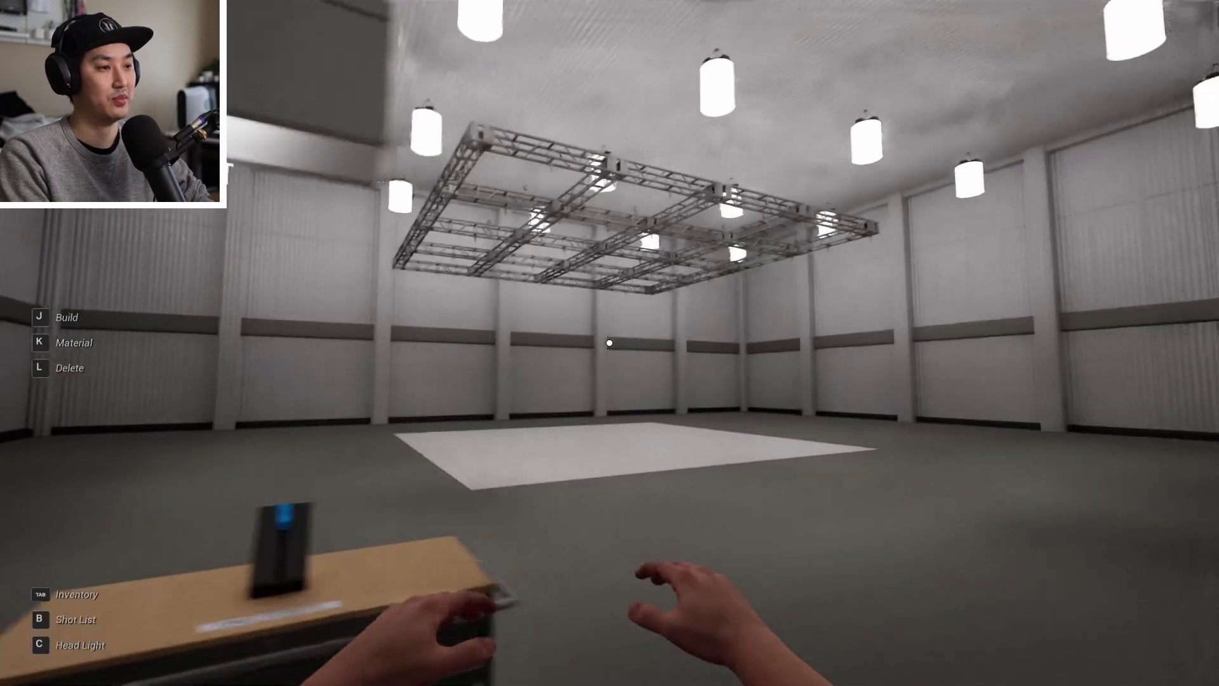
# - Walk to the white grid floor and build a Residential Wall A flat on it with the Build tool
pyautogui.press('w')
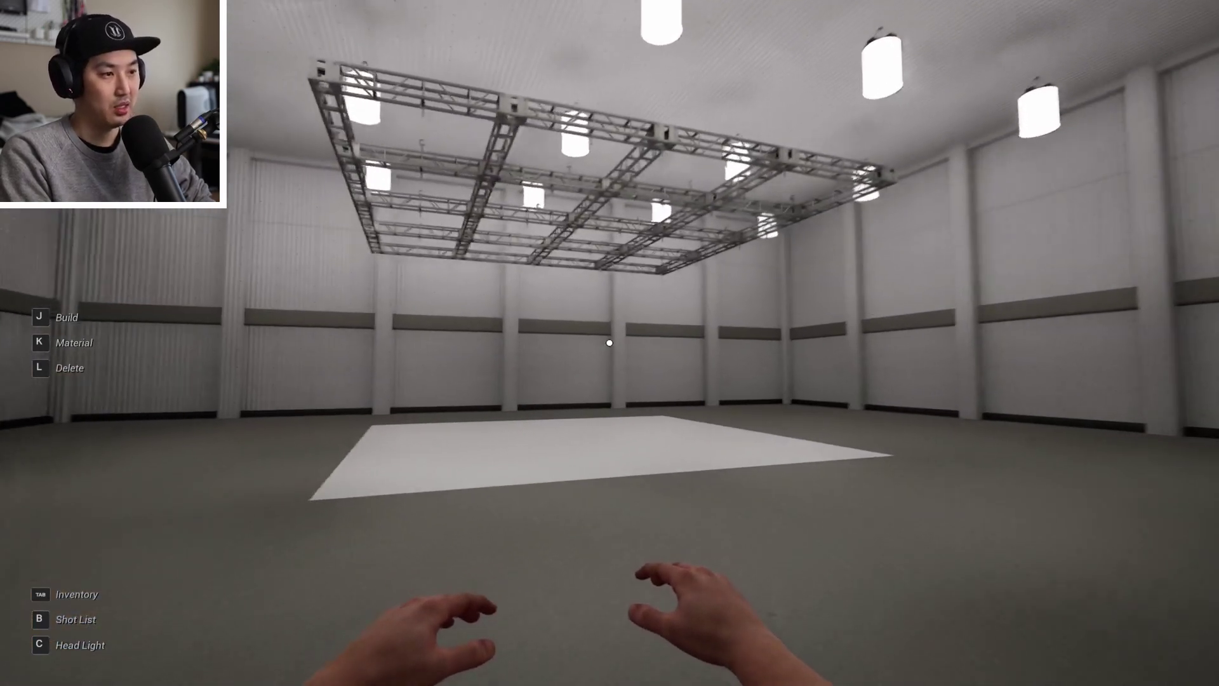
pyautogui.press('w')
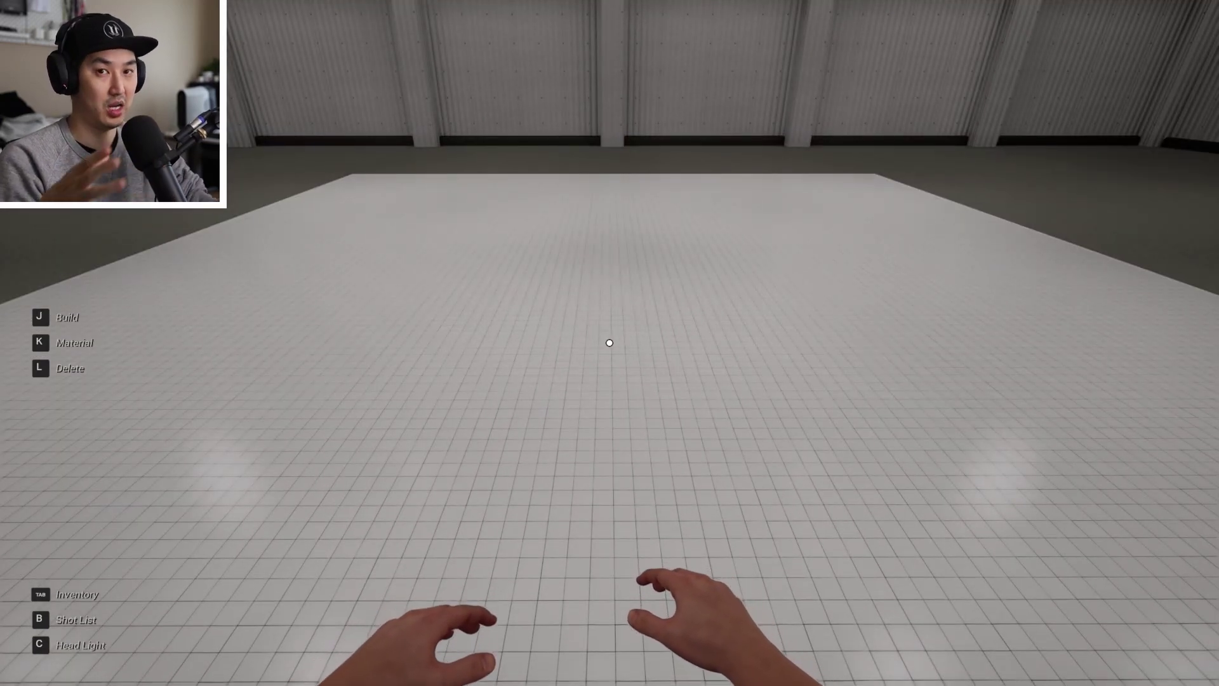
pyautogui.press('j')
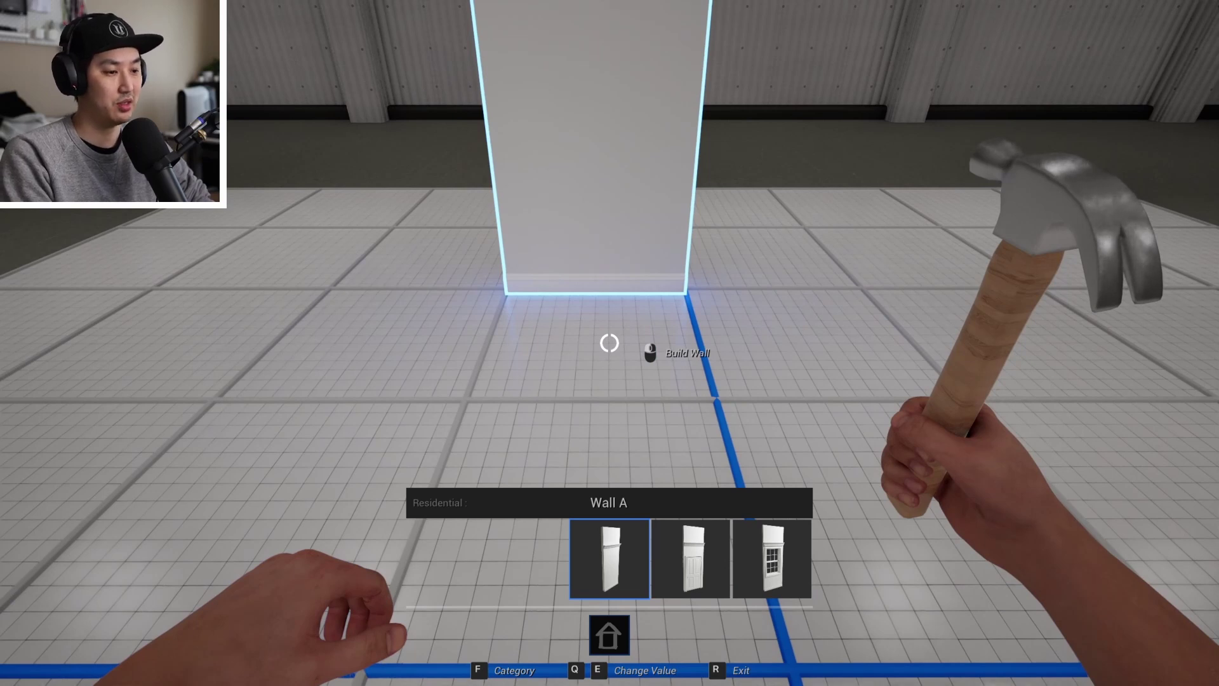
pyautogui.click(610, 343)
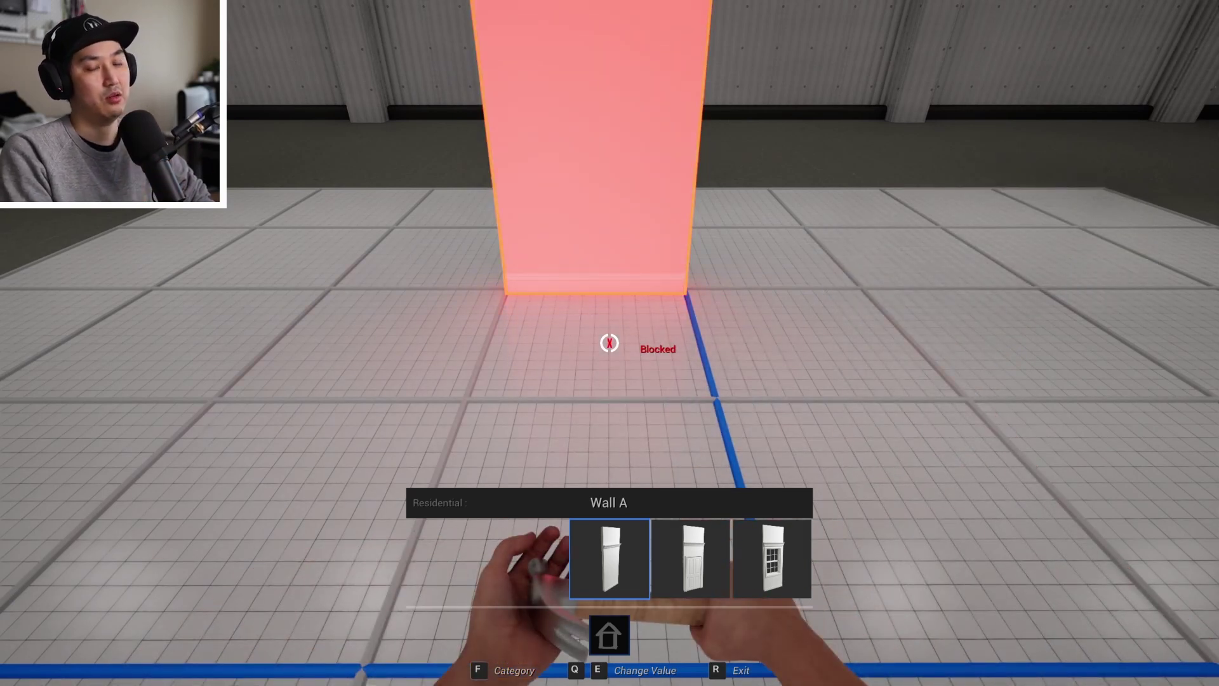
pyautogui.press('d')
pyautogui.press('d')
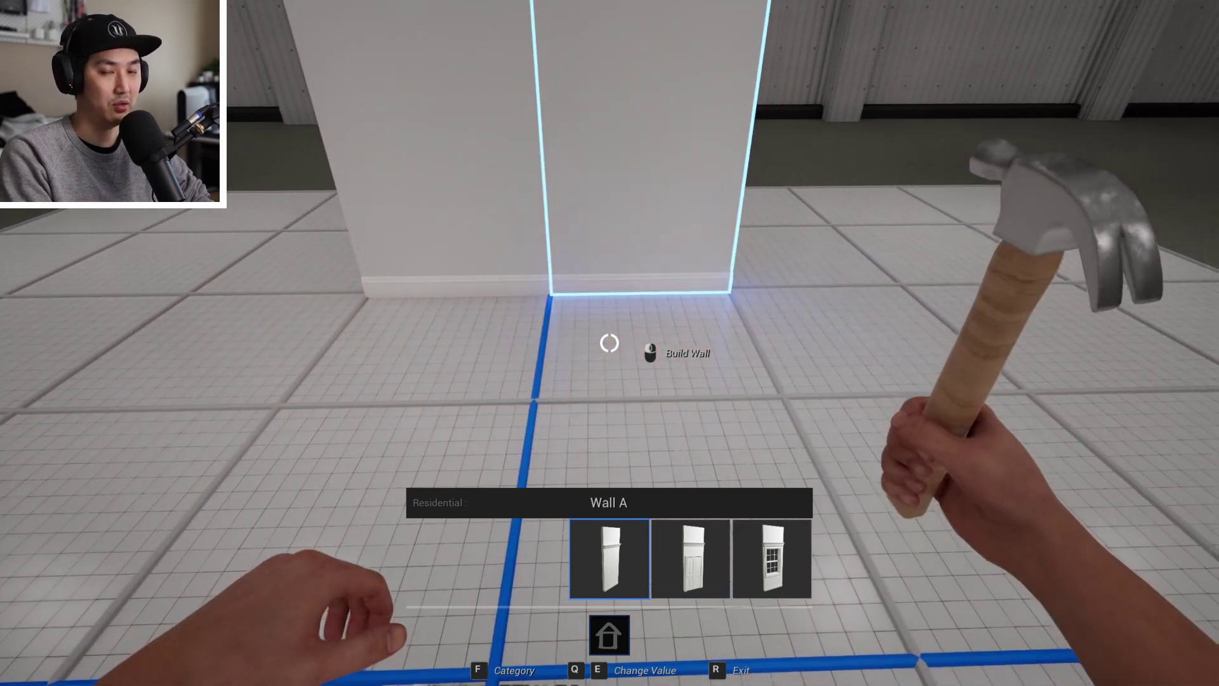
pyautogui.press('a')
pyautogui.click(610, 343)
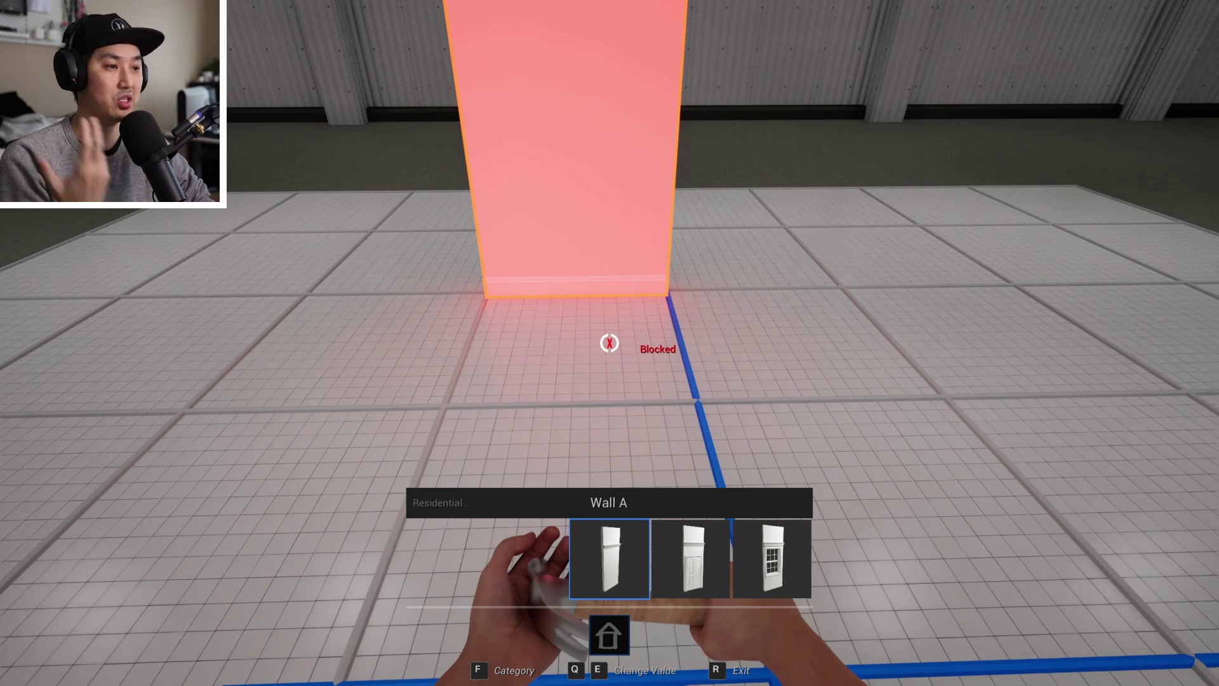
# - Build the window flat, Wall C, directly beside the first Wall A
pyautogui.press('d')
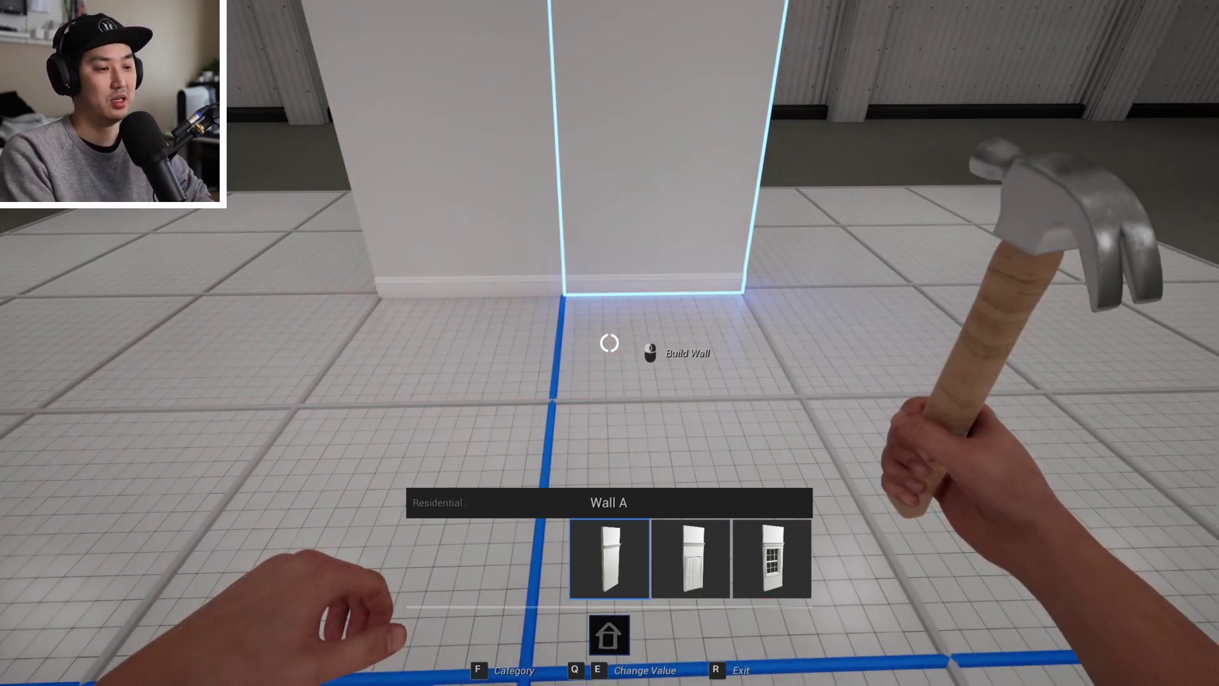
pyautogui.press('e')
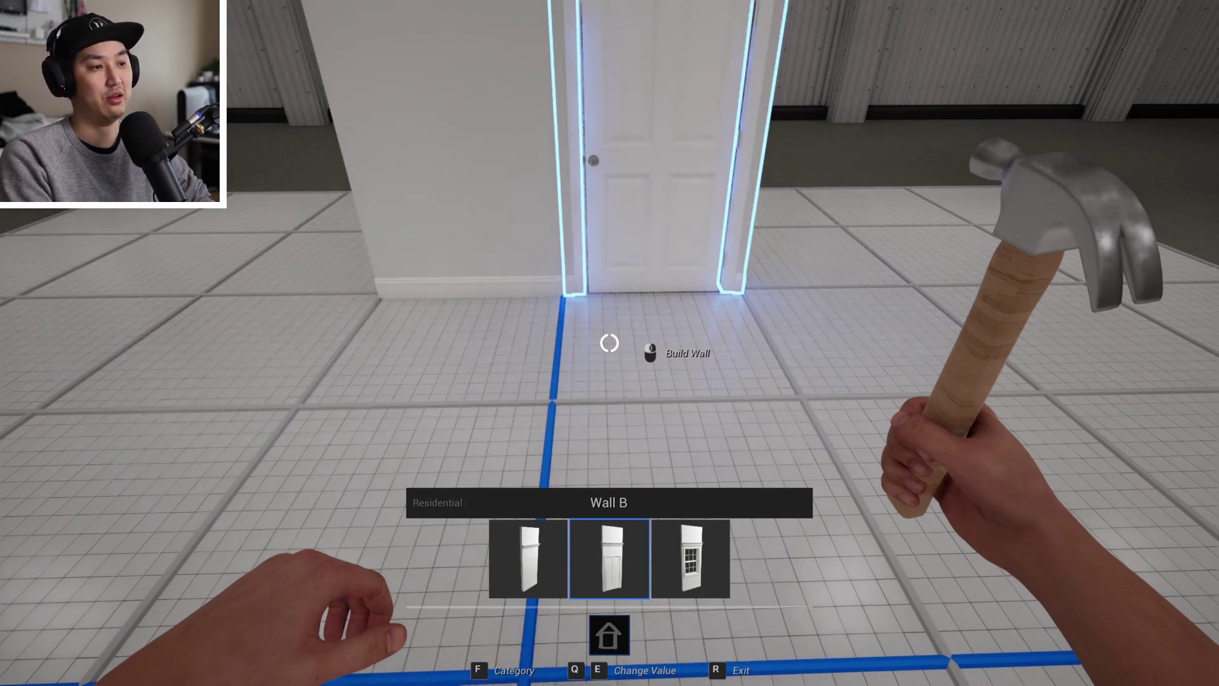
pyautogui.press('e')
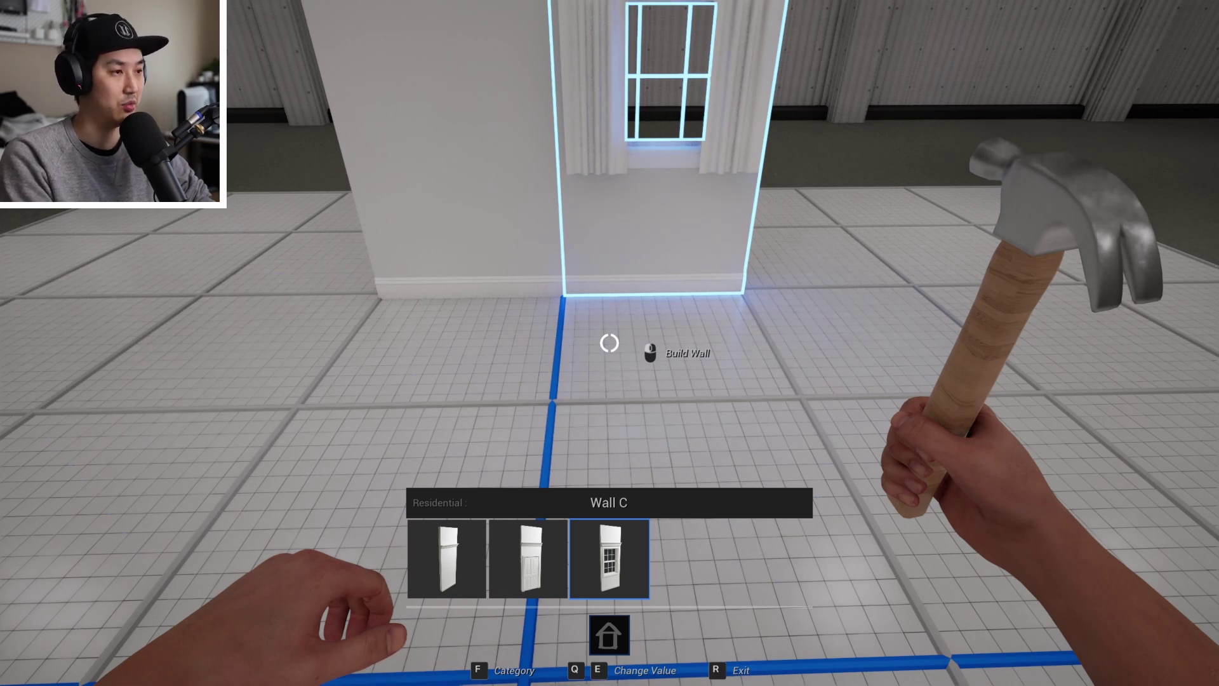
pyautogui.click(609, 343)
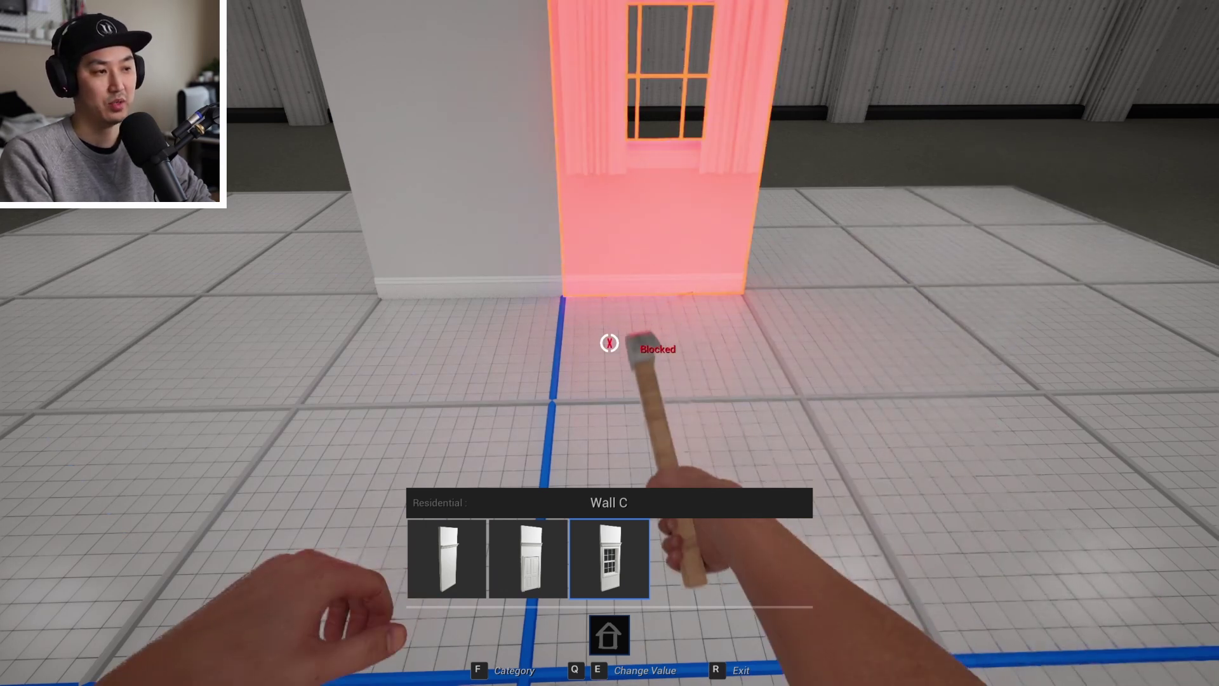
# - Complete the back wall with a plain Wall A on the other side of the window flat
pyautogui.press('q')
pyautogui.press('q')
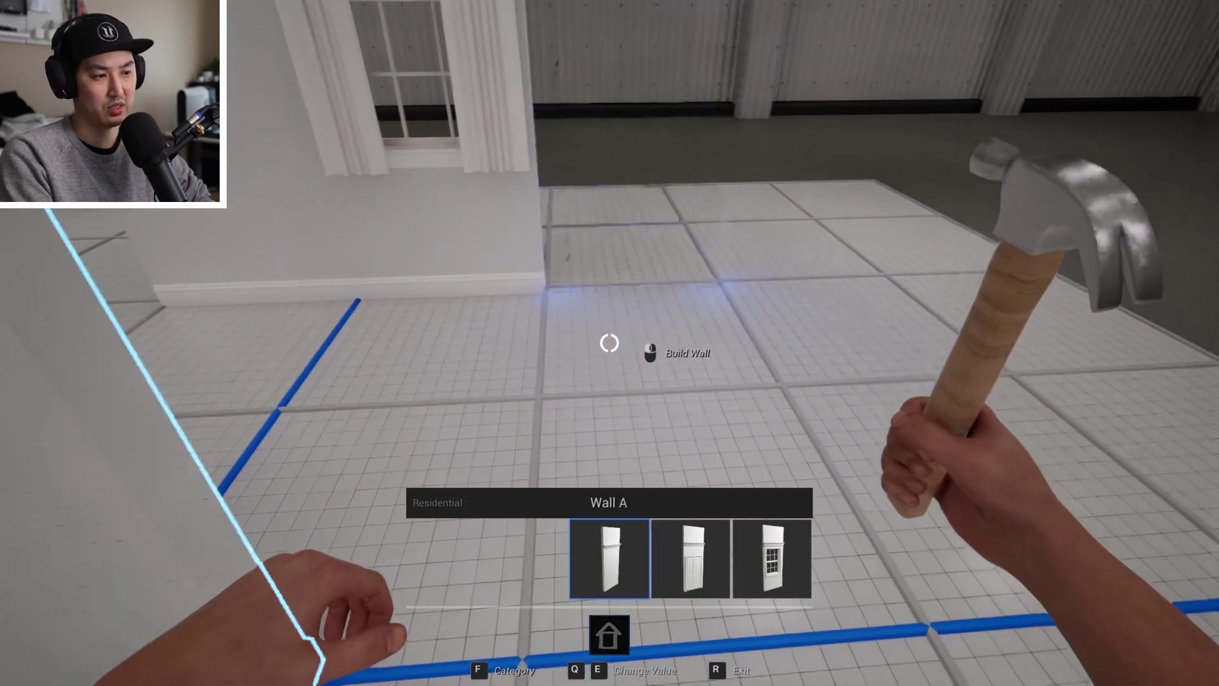
pyautogui.click(609, 343)
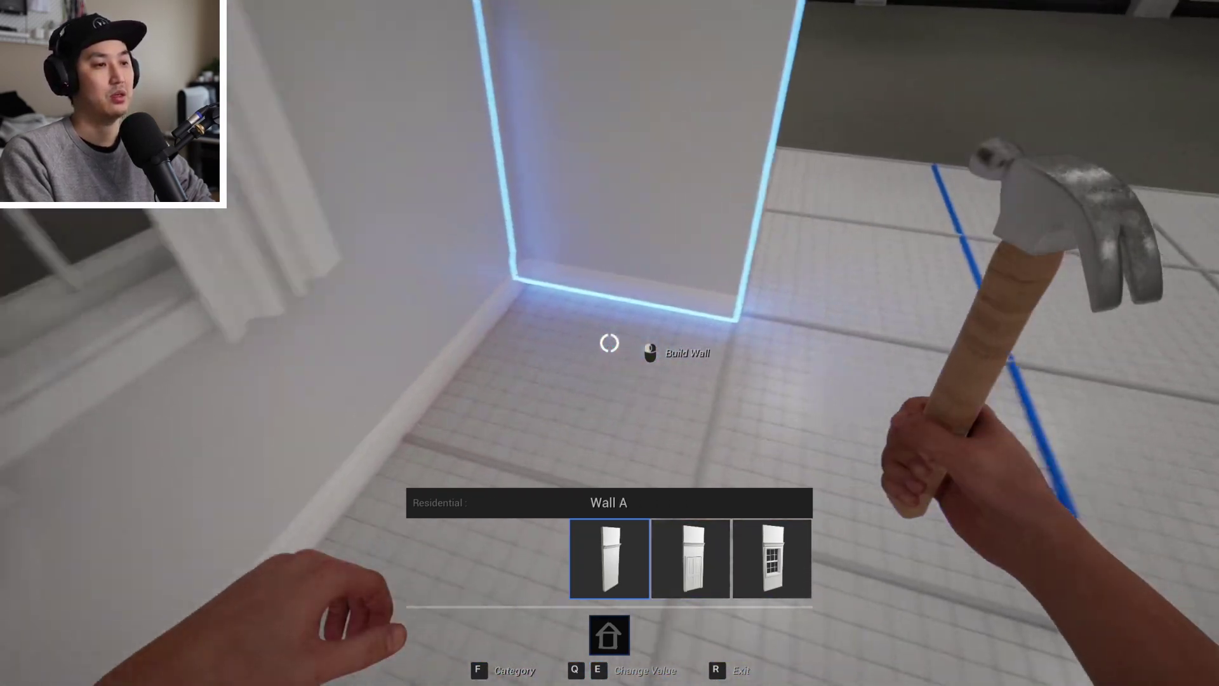
# - Build the right side wall from the back corner with Wall A, the door flat Wall B and another Wall A
pyautogui.click(610, 343)
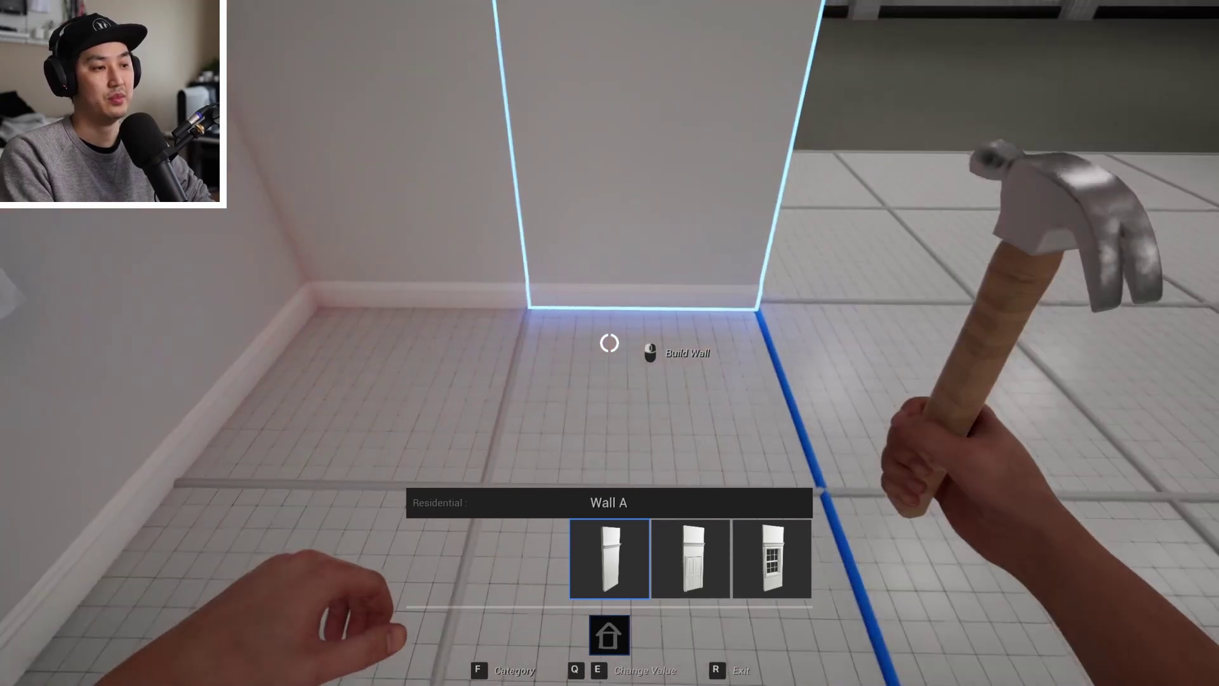
pyautogui.press('e')
pyautogui.click(610, 343)
pyautogui.press('q')
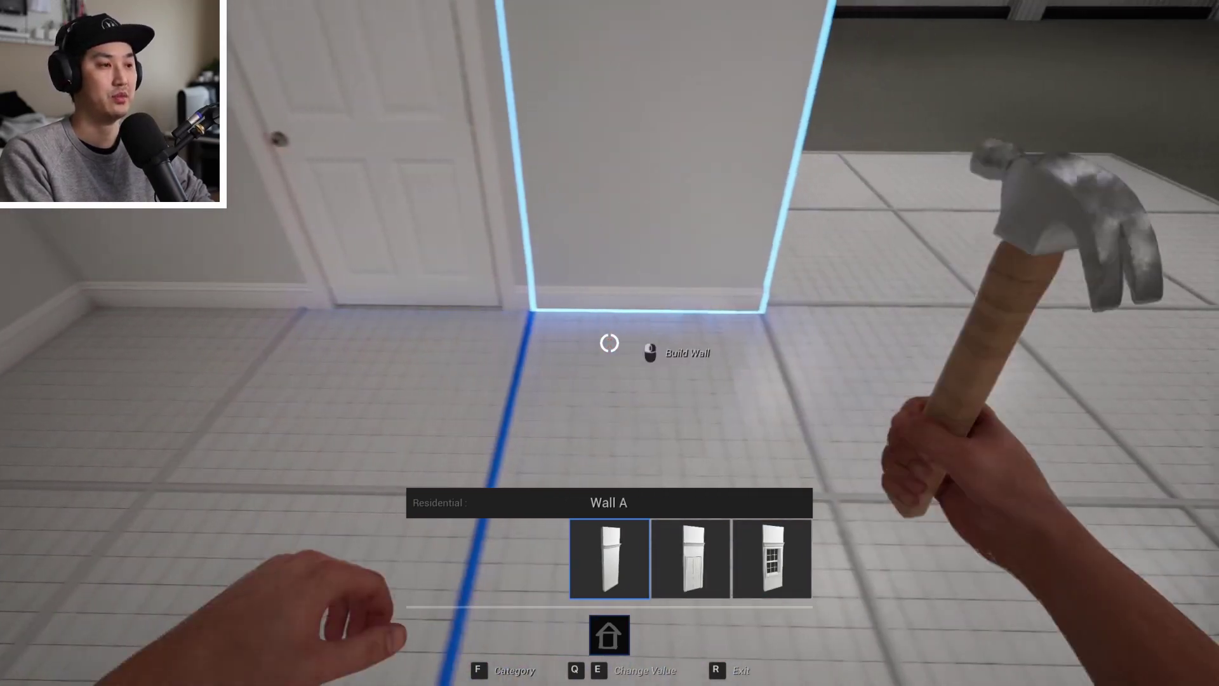
pyautogui.click(610, 343)
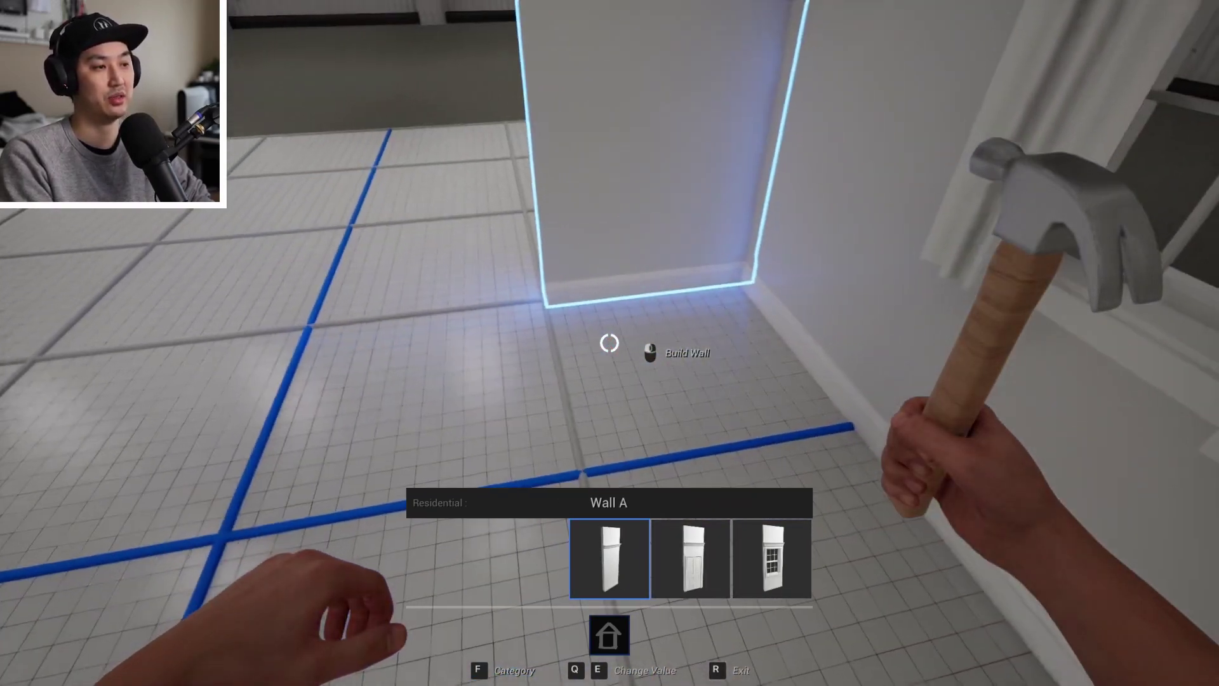
# - Build the left side wall from three Wall A flats, exit the Build tool and step back from the set
pyautogui.click(609, 343)
pyautogui.click(610, 342)
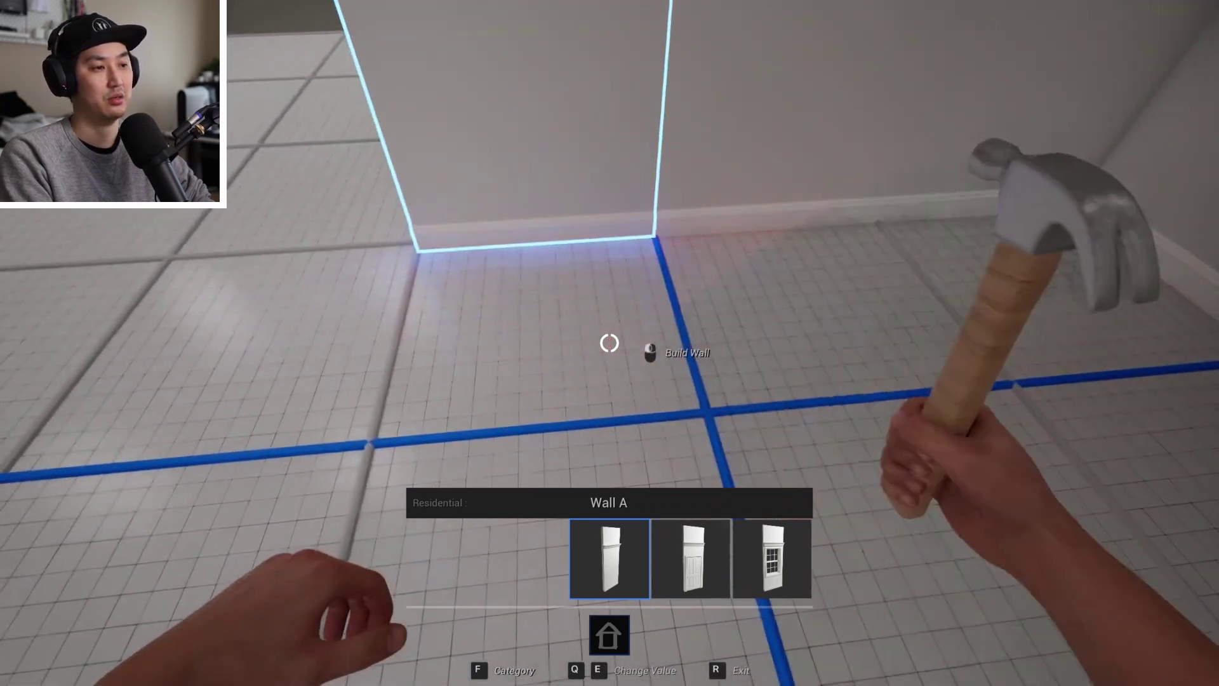
pyautogui.click(609, 344)
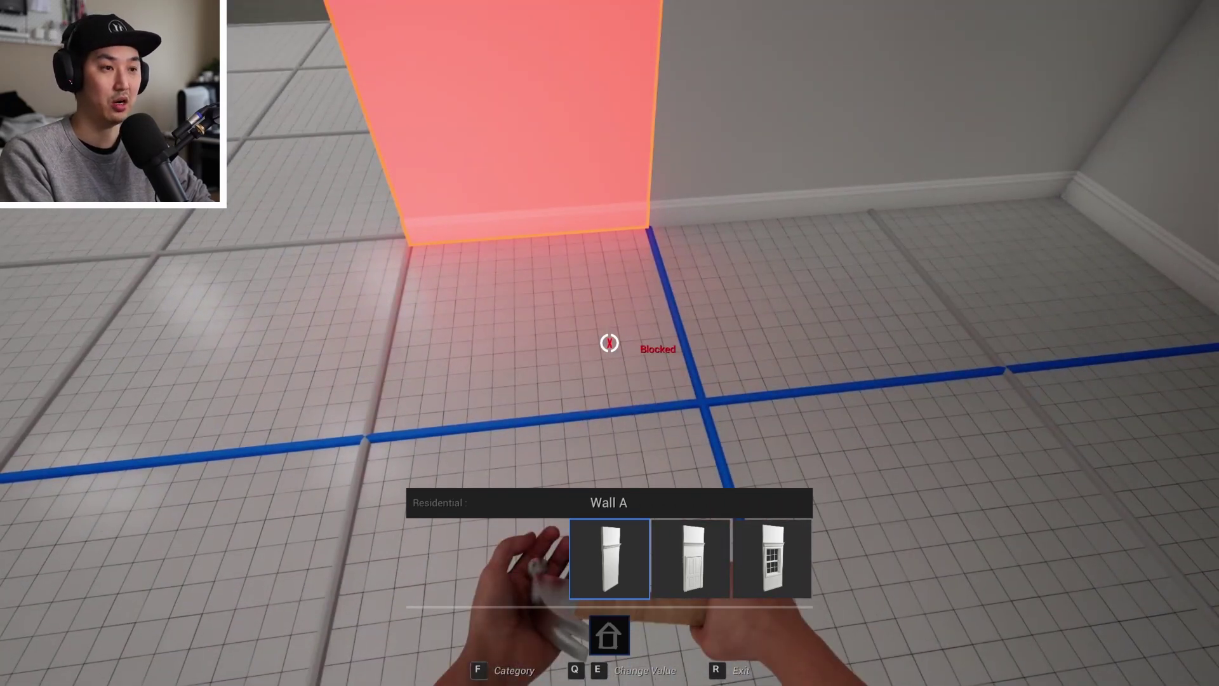
pyautogui.press('r')
pyautogui.press('s')
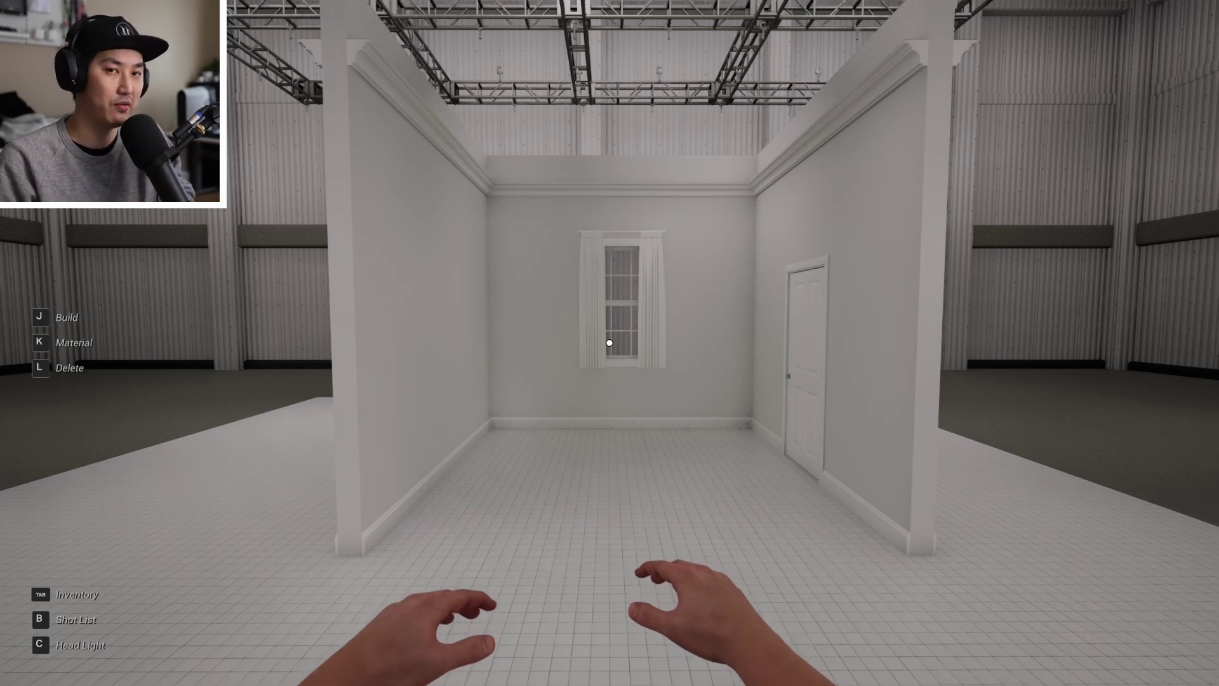
# - Preview the wall paint colours from White through the orange, yellow and green shades on the front flat of the left wall
pyautogui.press('w')
pyautogui.press('s')
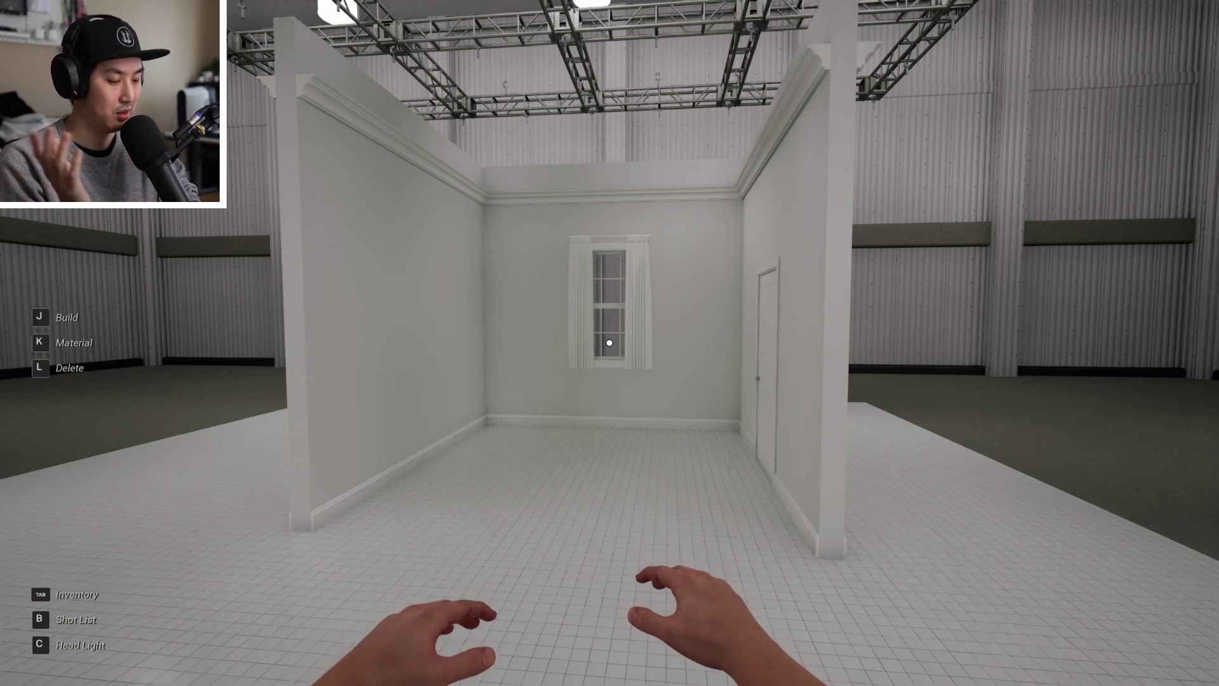
pyautogui.press('k')
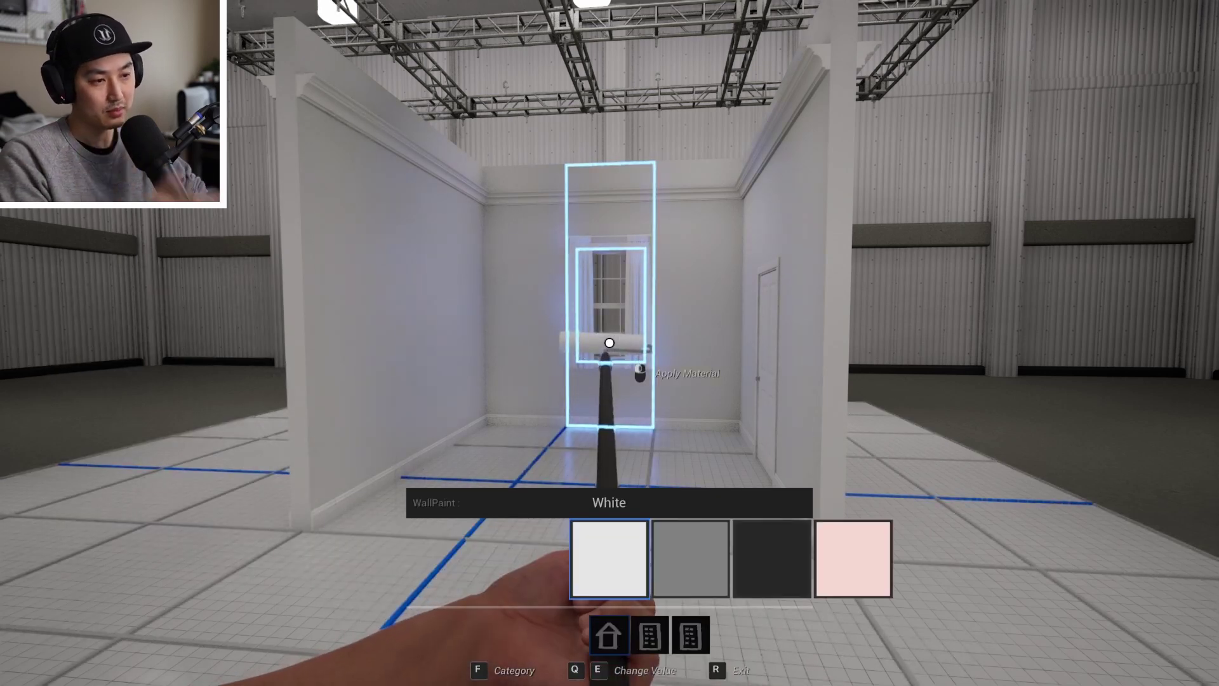
pyautogui.press('w')
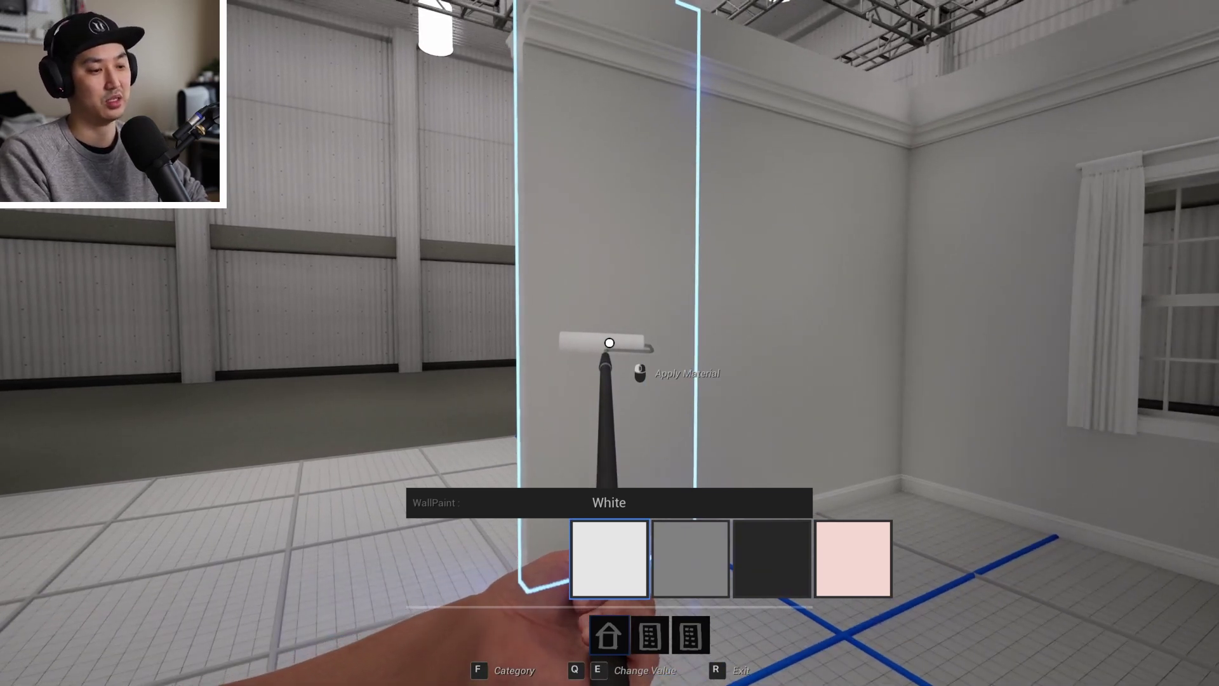
pyautogui.press('e')
pyautogui.press('e')
pyautogui.press('e')
pyautogui.press('e')
pyautogui.press('e')
pyautogui.press('e')
pyautogui.press('e')
pyautogui.press('e')
pyautogui.press('e')
pyautogui.press('e')
pyautogui.press('e')
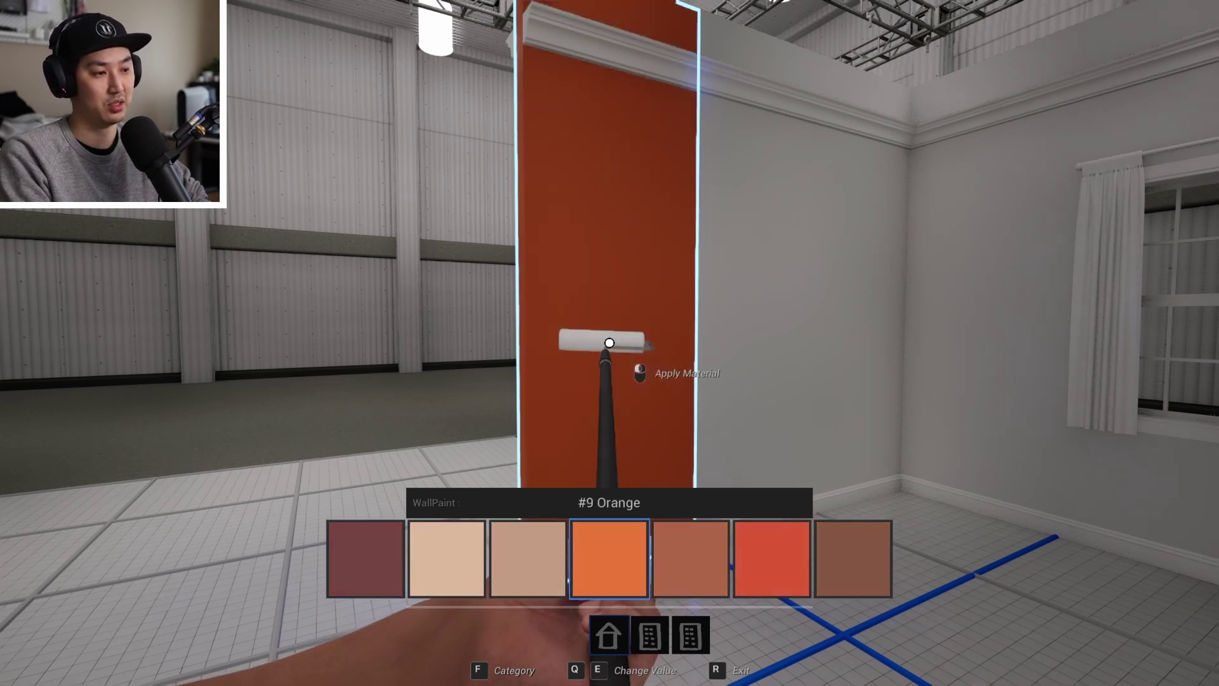
pyautogui.press('e')
pyautogui.press('e')
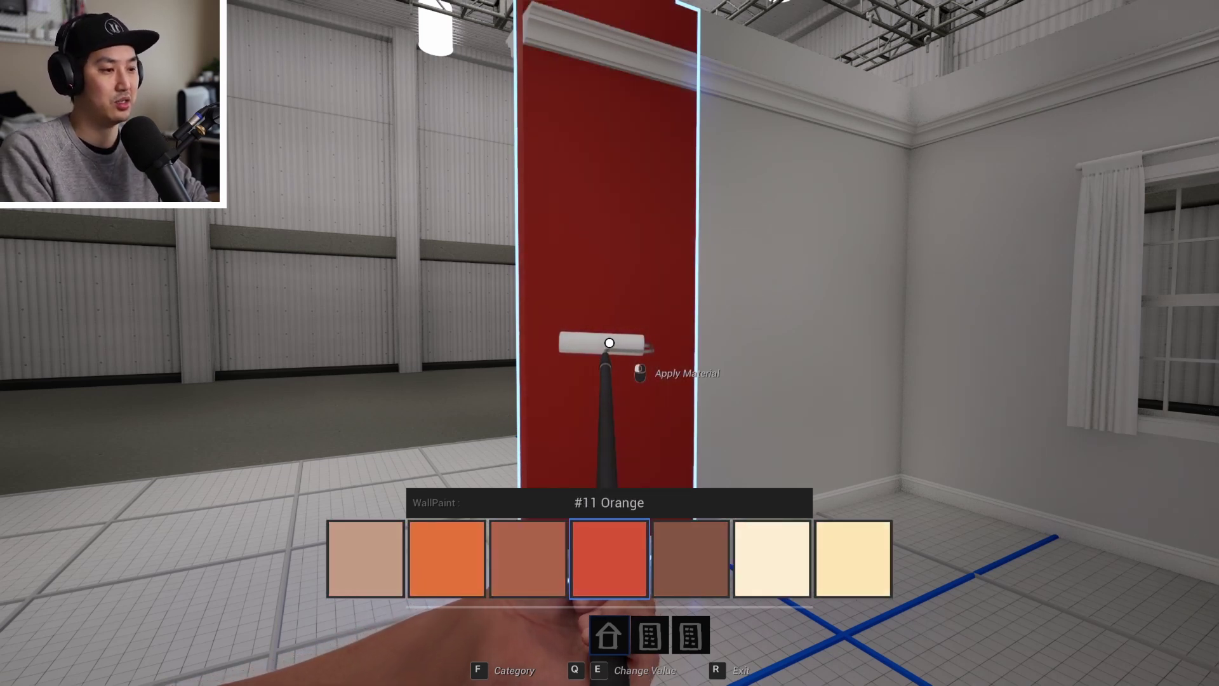
pyautogui.press('e')
pyautogui.press('e')
pyautogui.press('e')
pyautogui.press('e')
pyautogui.press('e')
pyautogui.press('e')
pyautogui.press('e')
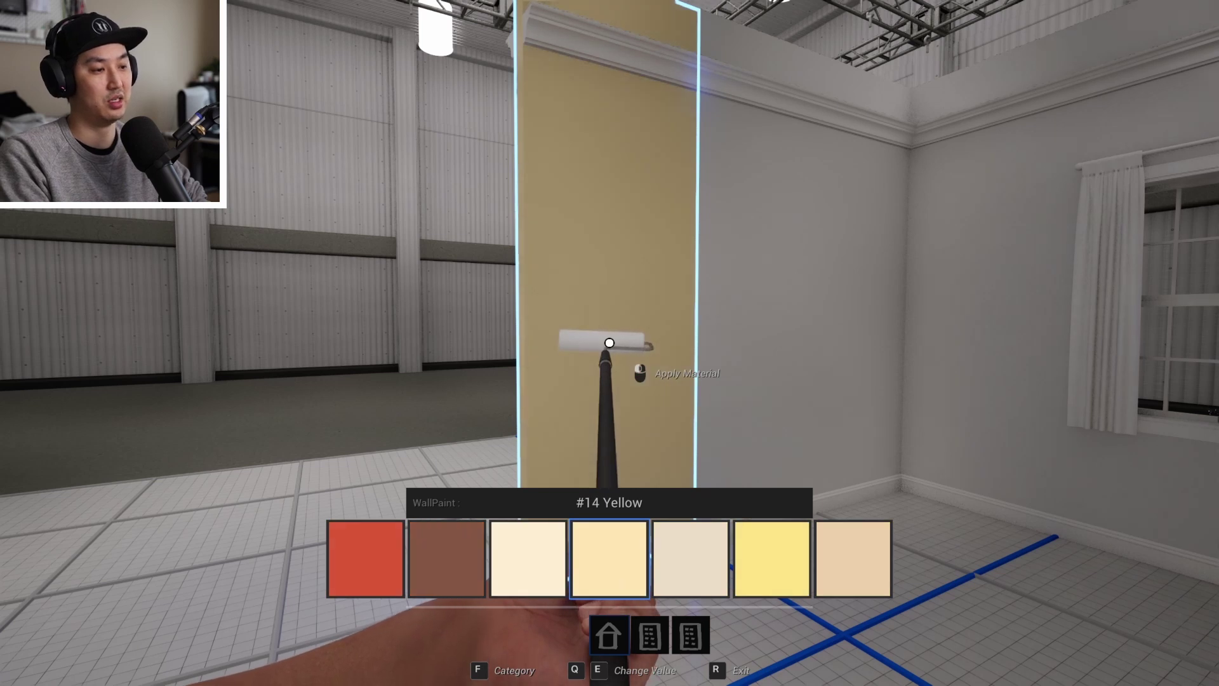
pyautogui.press('e')
pyautogui.press('e')
pyautogui.press('e')
pyautogui.press('e')
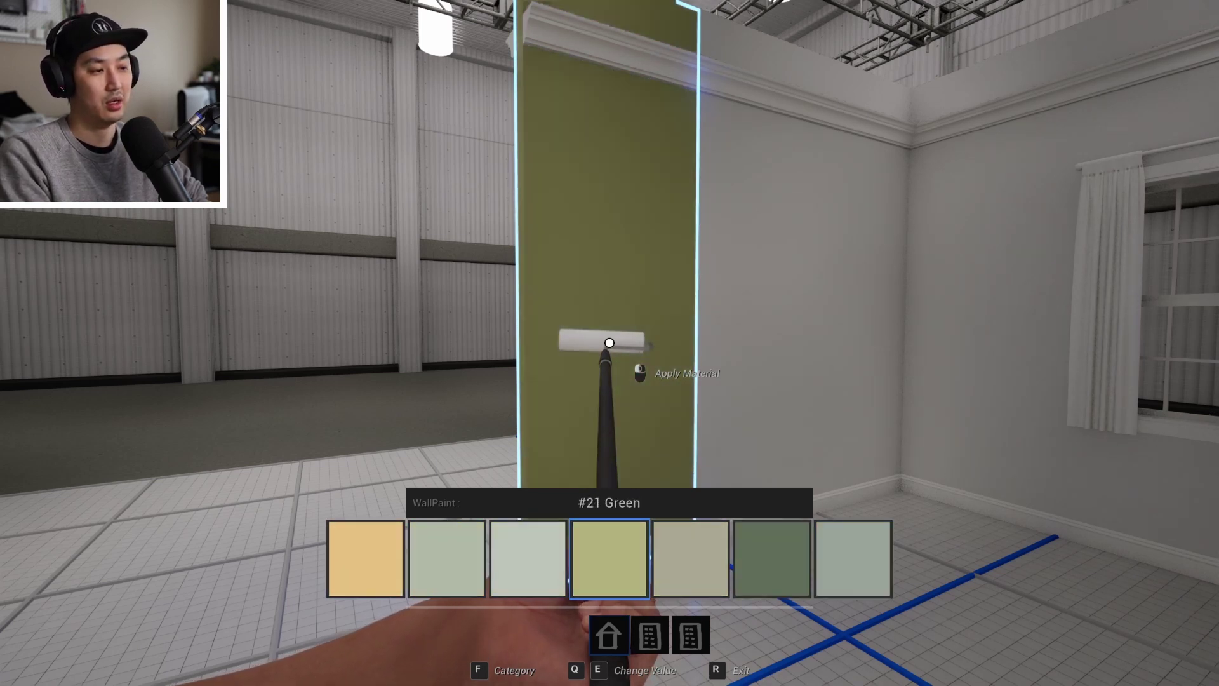
pyautogui.press('q')
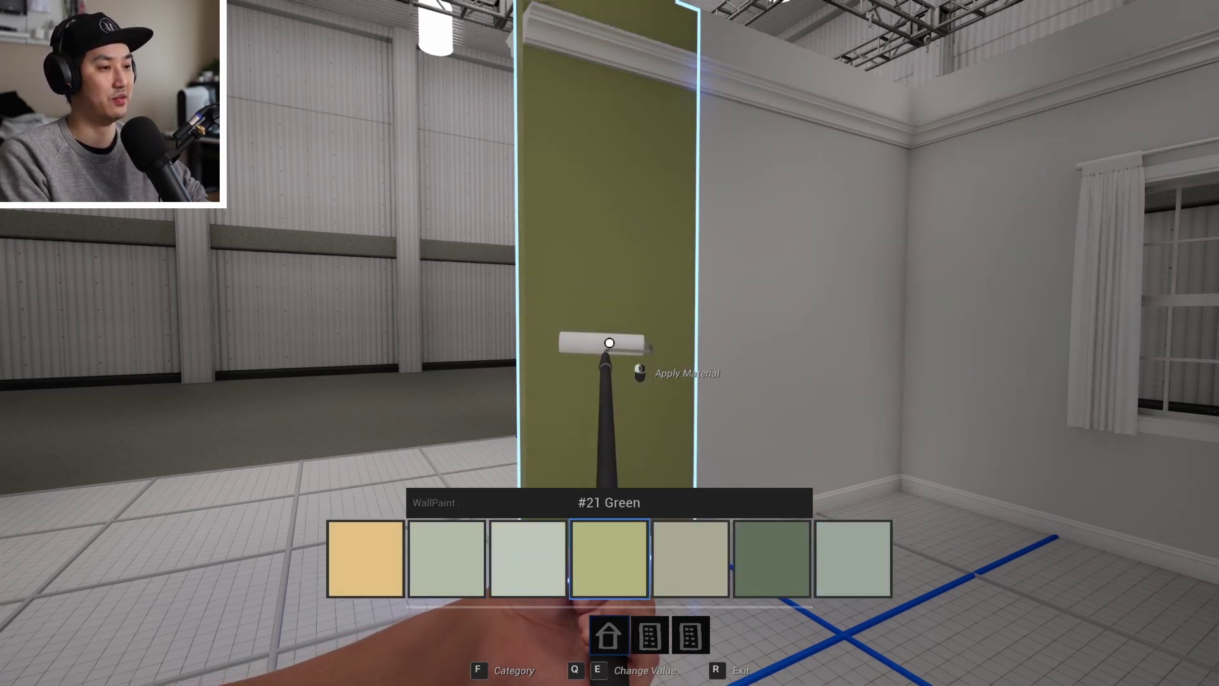
# - Choose the #29 Blue wall paint and apply it to all the flats of the left, back and right walls
pyautogui.press('e')
pyautogui.press('e')
pyautogui.press('e')
pyautogui.press('e')
pyautogui.press('e')
pyautogui.press('e')
pyautogui.press('e')
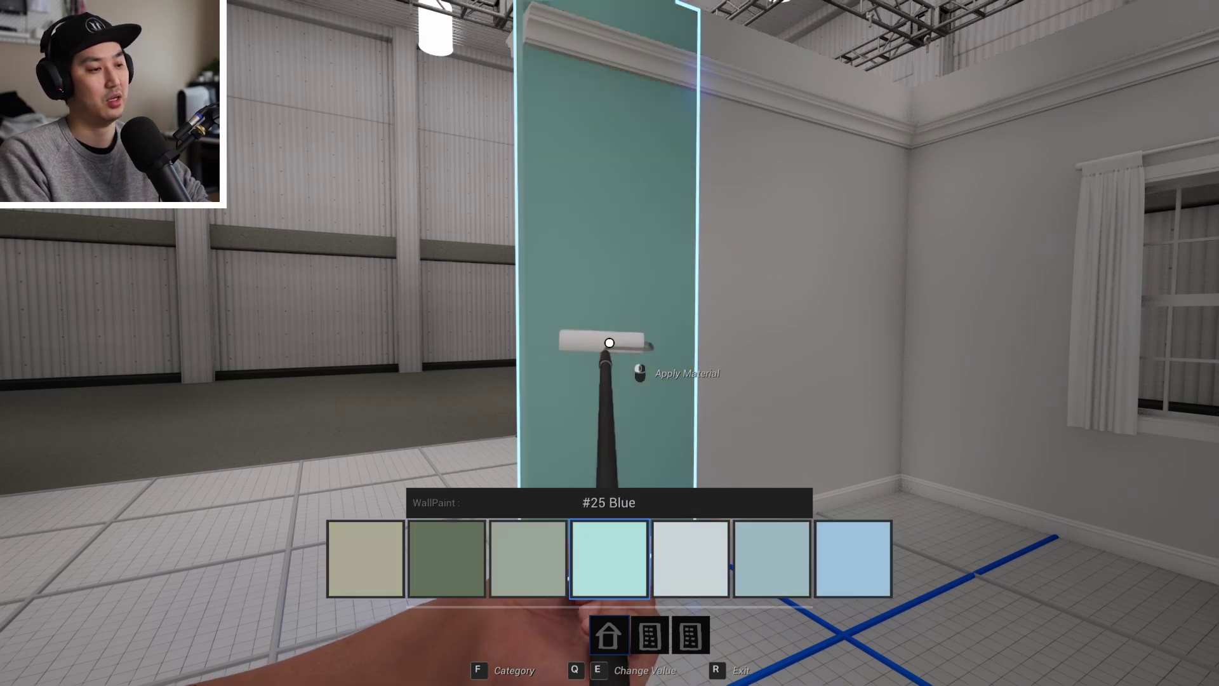
pyautogui.press('e')
pyautogui.press('e')
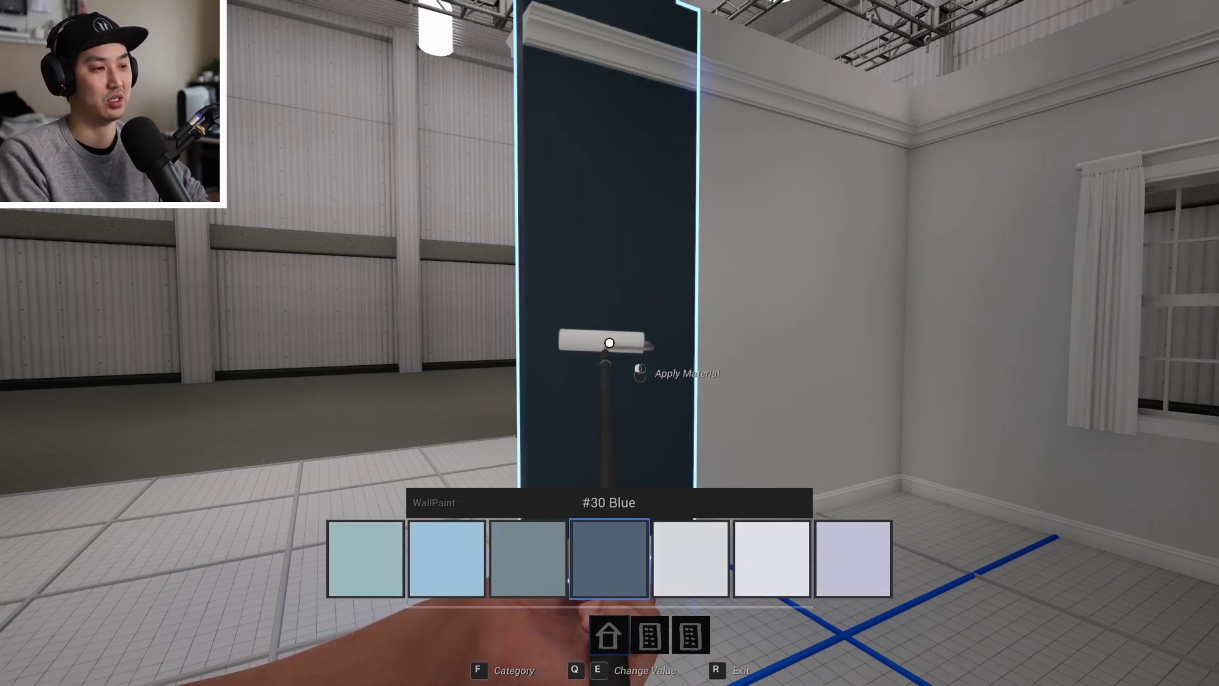
pyautogui.press('q')
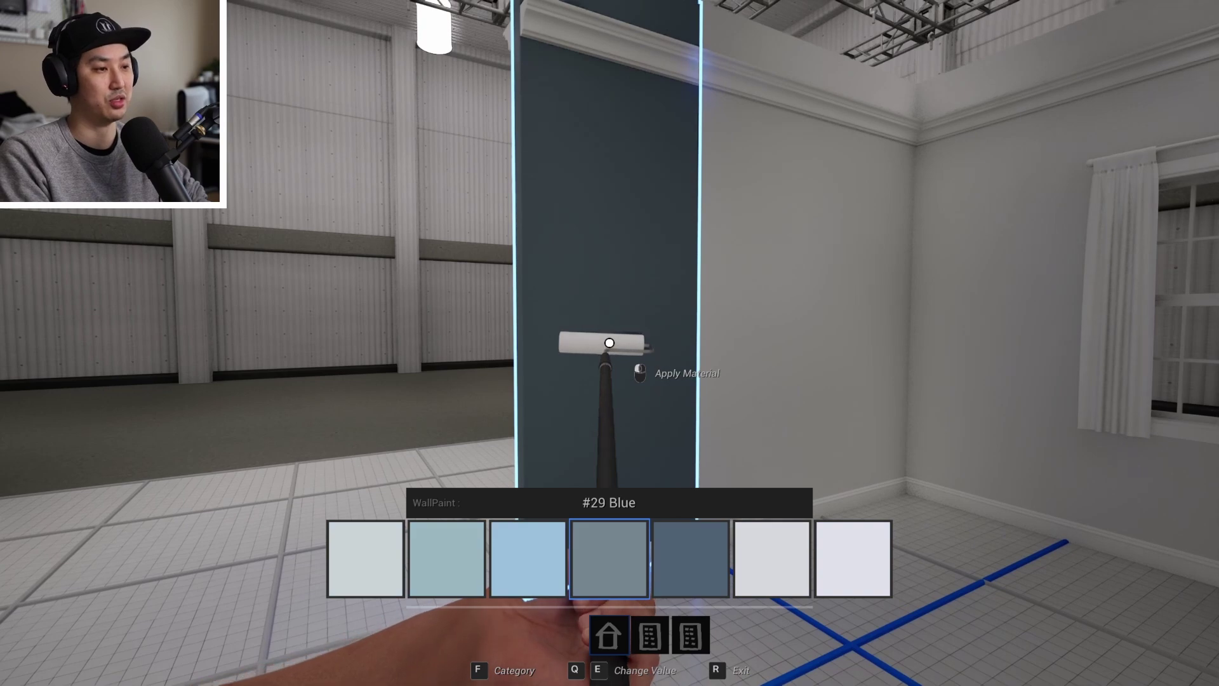
pyautogui.click(610, 344)
pyautogui.click(610, 343)
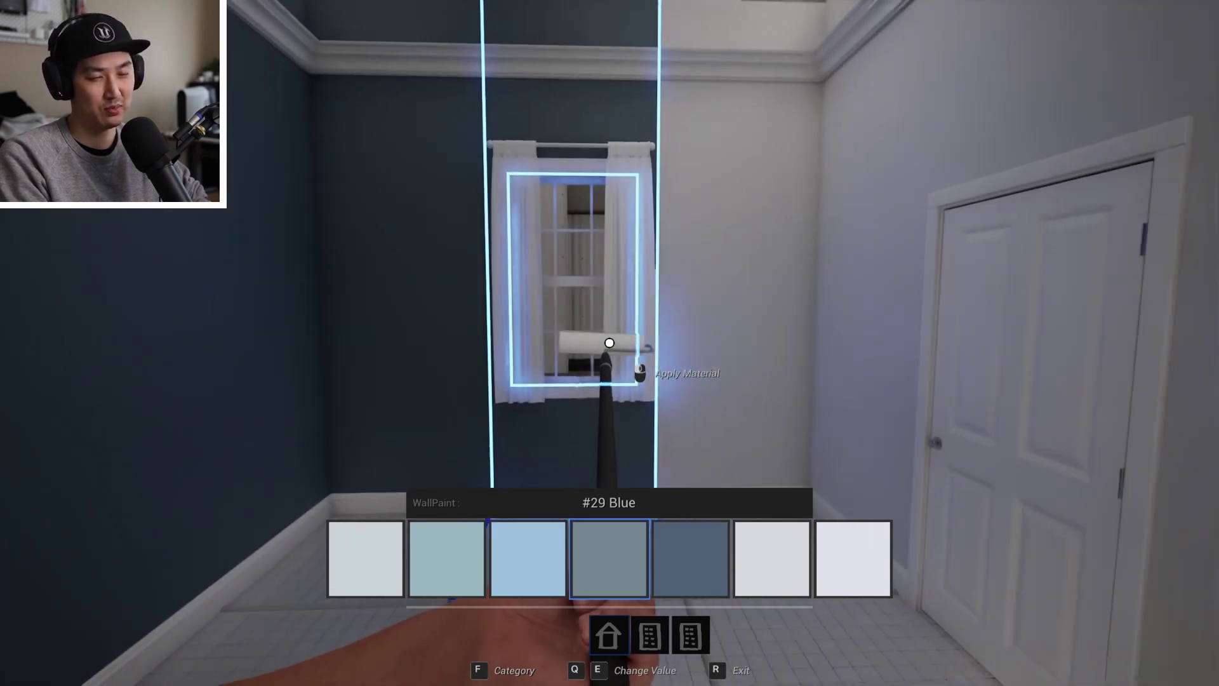
pyautogui.click(609, 343)
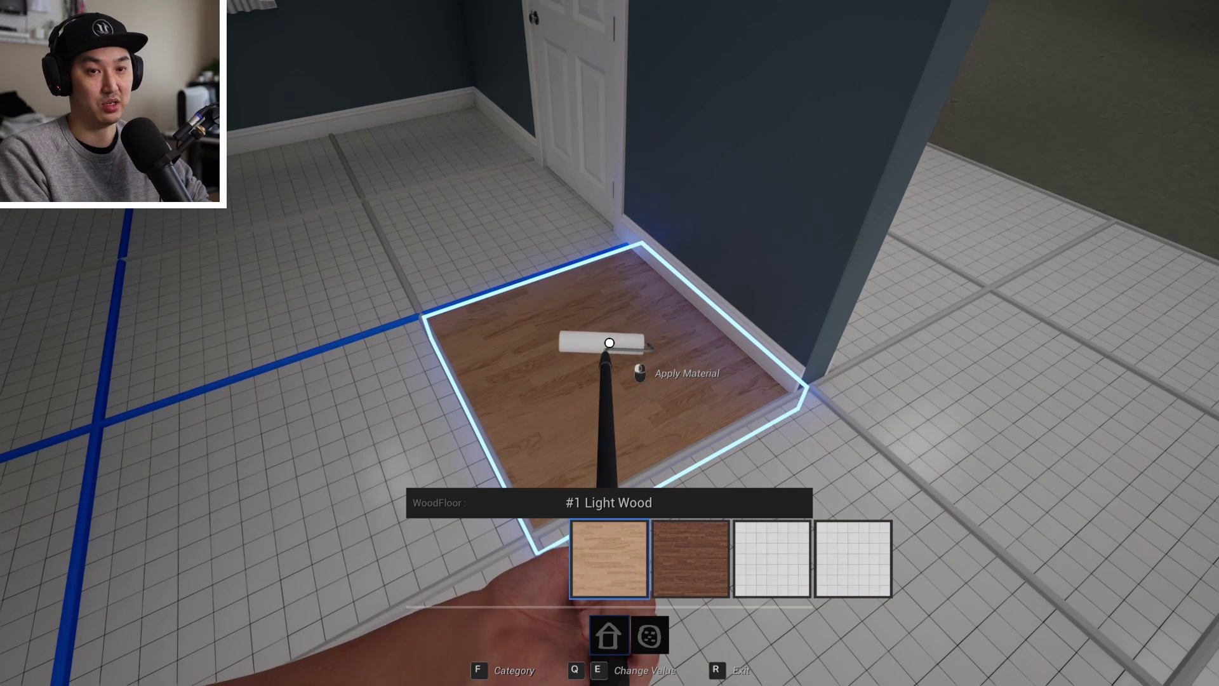
# - Compare the wood floor materials, cover the room's whole floor with #2 Dark Wood, exit the Material tool and step back
pyautogui.press('e')
pyautogui.press('e')
pyautogui.press('e')
pyautogui.press('e')
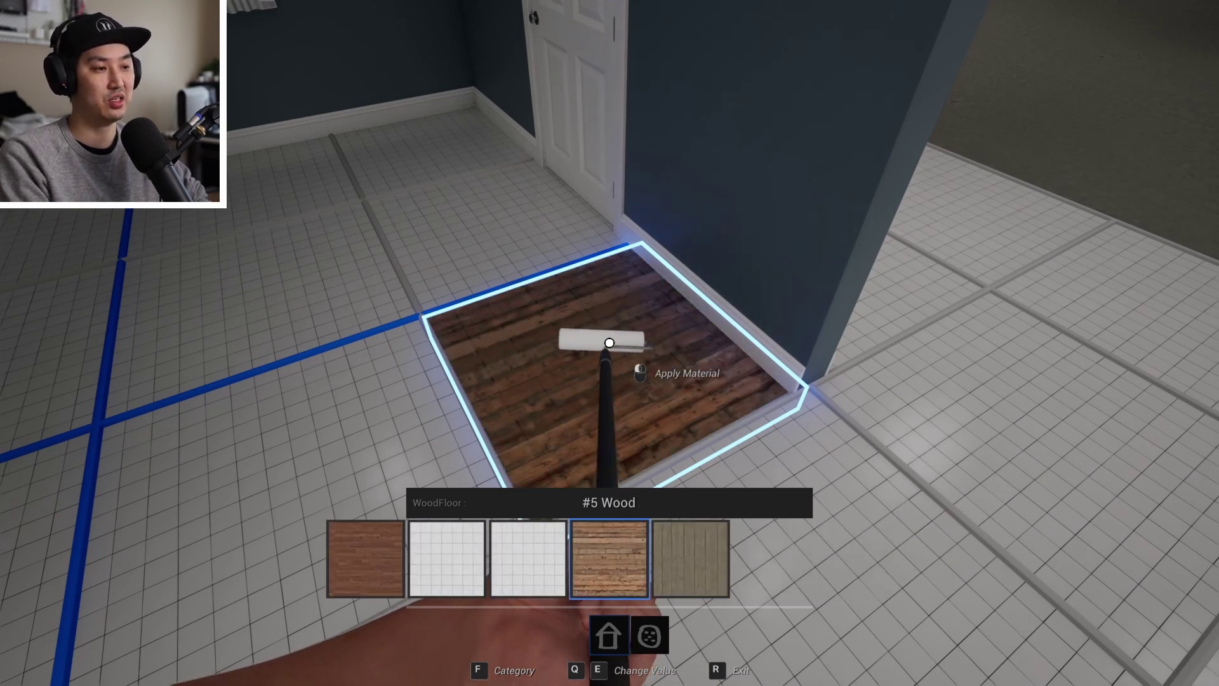
pyautogui.press('q')
pyautogui.press('q')
pyautogui.press('q')
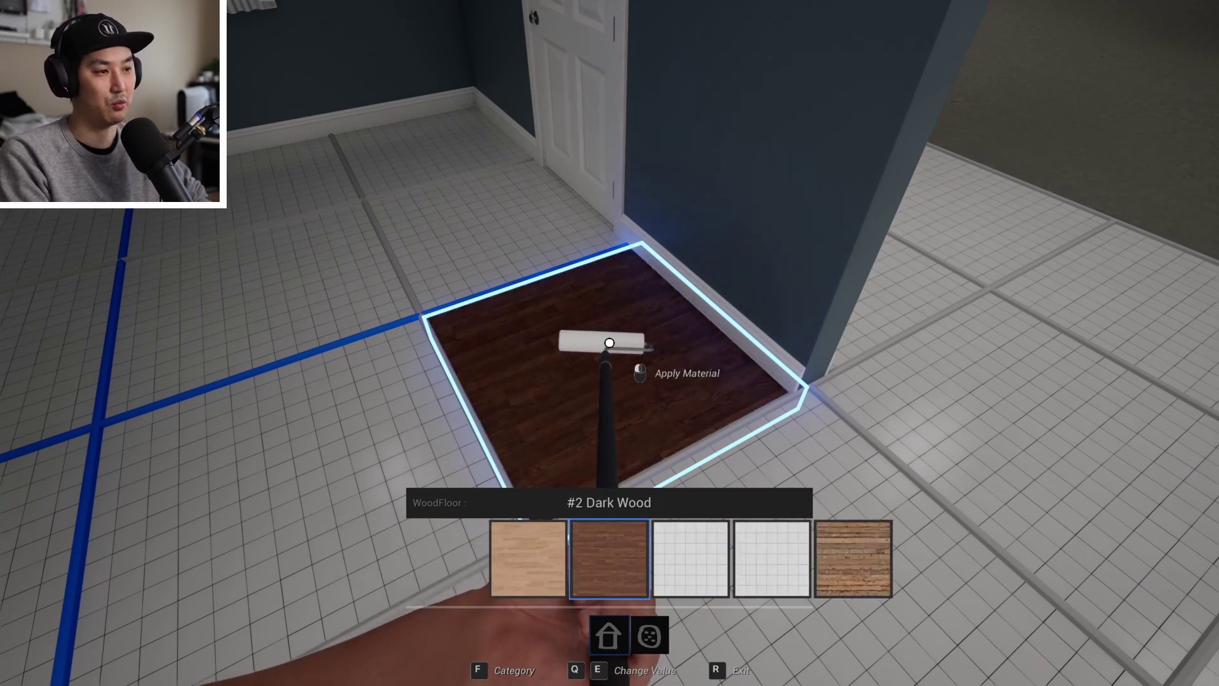
pyautogui.click(609, 343)
pyautogui.press('w')
pyautogui.click(610, 343)
pyautogui.click(610, 343)
pyautogui.click(610, 343)
pyautogui.click(610, 344)
pyautogui.click(610, 343)
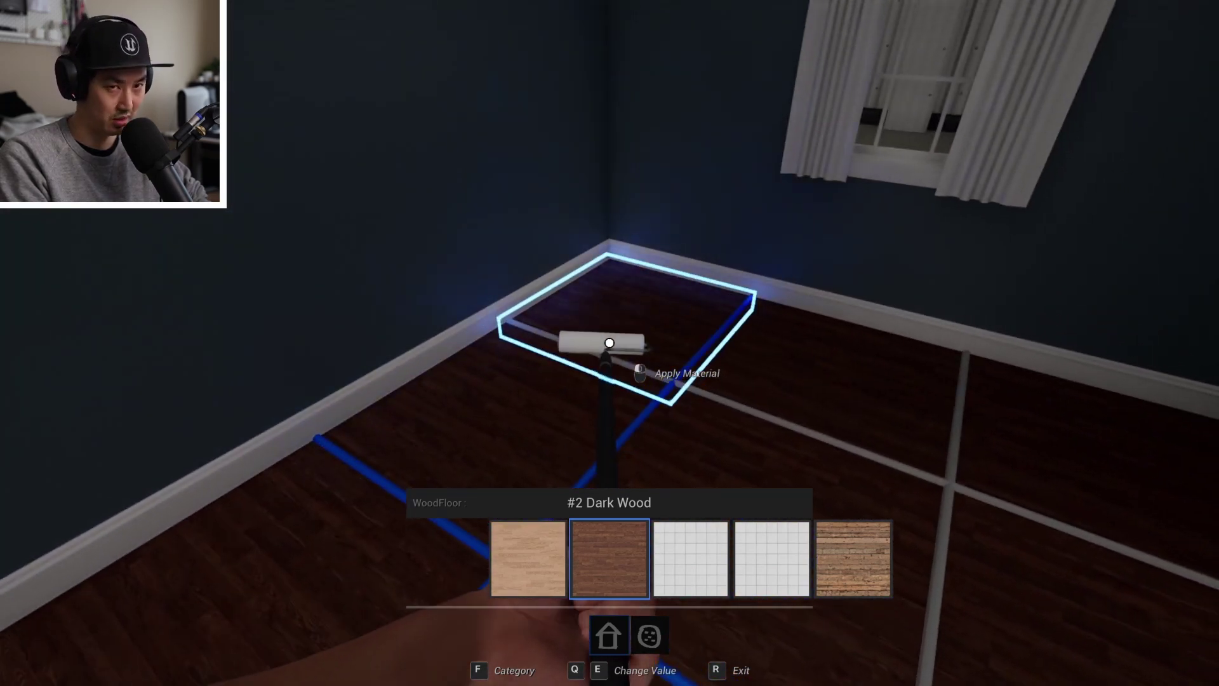
pyautogui.press('r')
pyautogui.press('s')
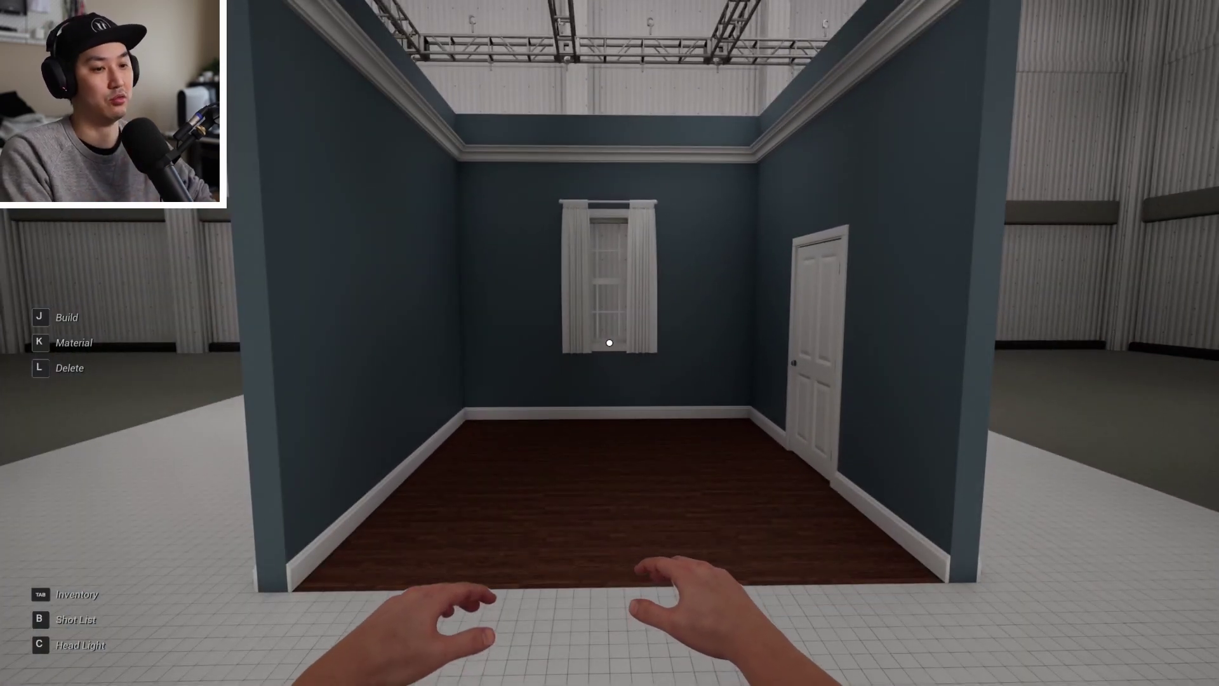
# - Test the door by opening and closing it, then examine the painted walls and wood floor from inside and outside the room
pyautogui.press('w')
pyautogui.press('f')
pyautogui.press('s')
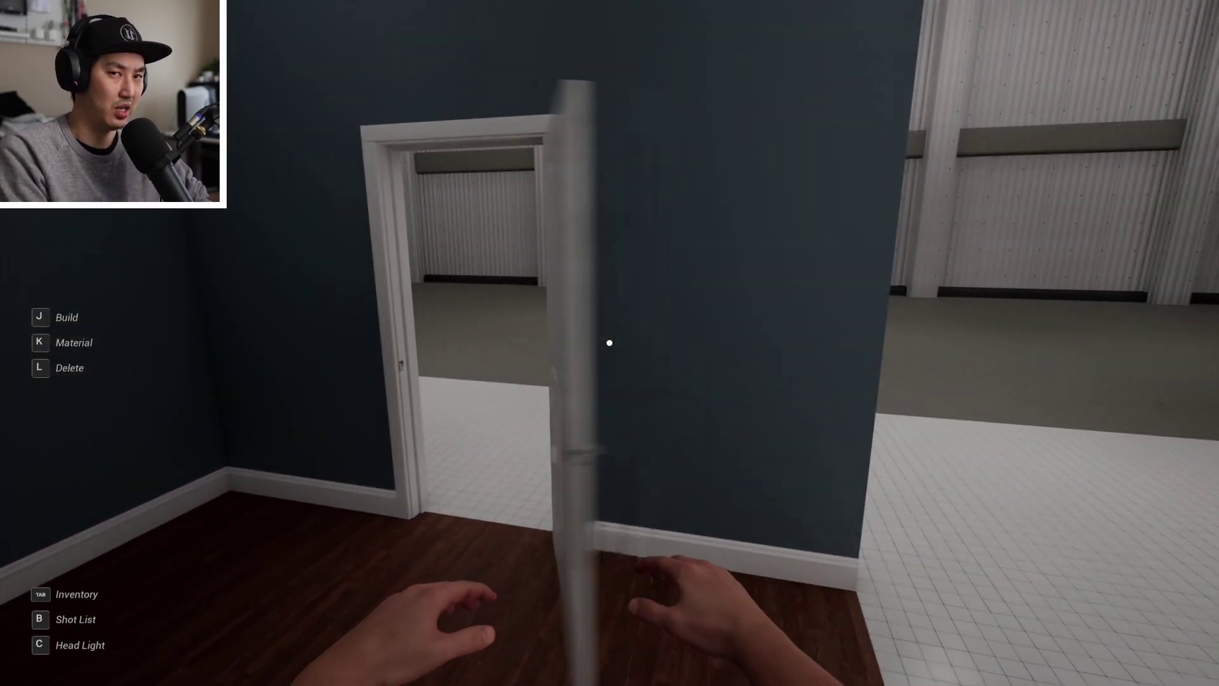
pyautogui.press('s')
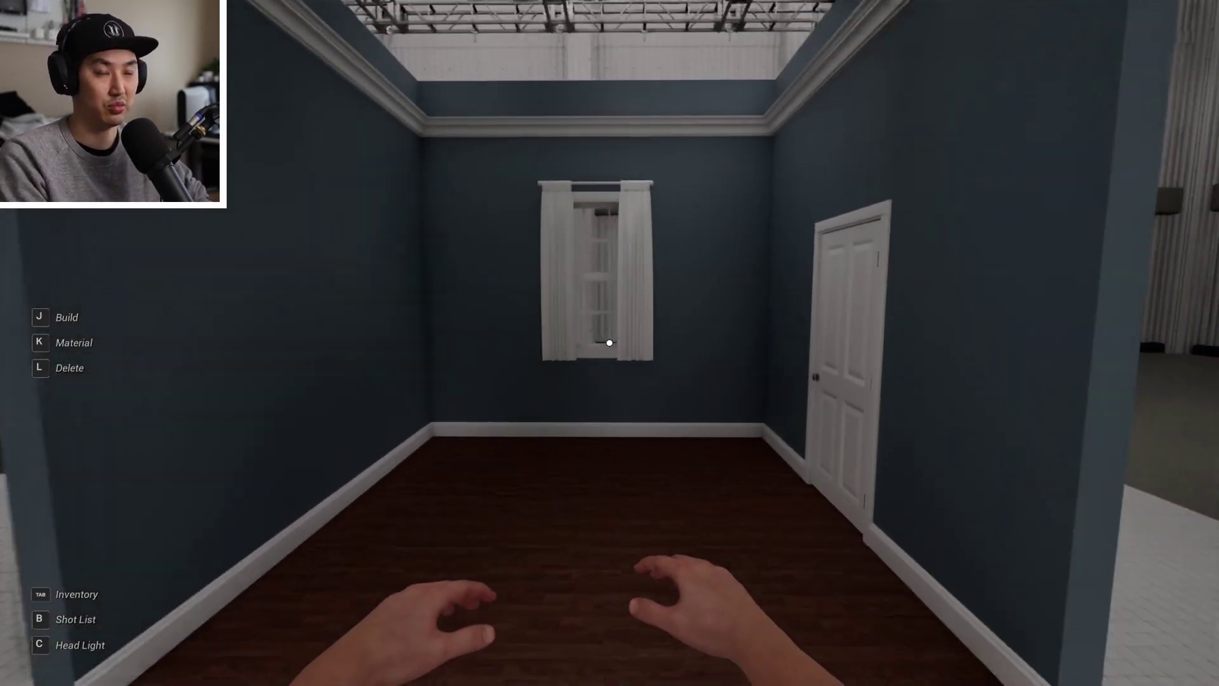
pyautogui.press('s')
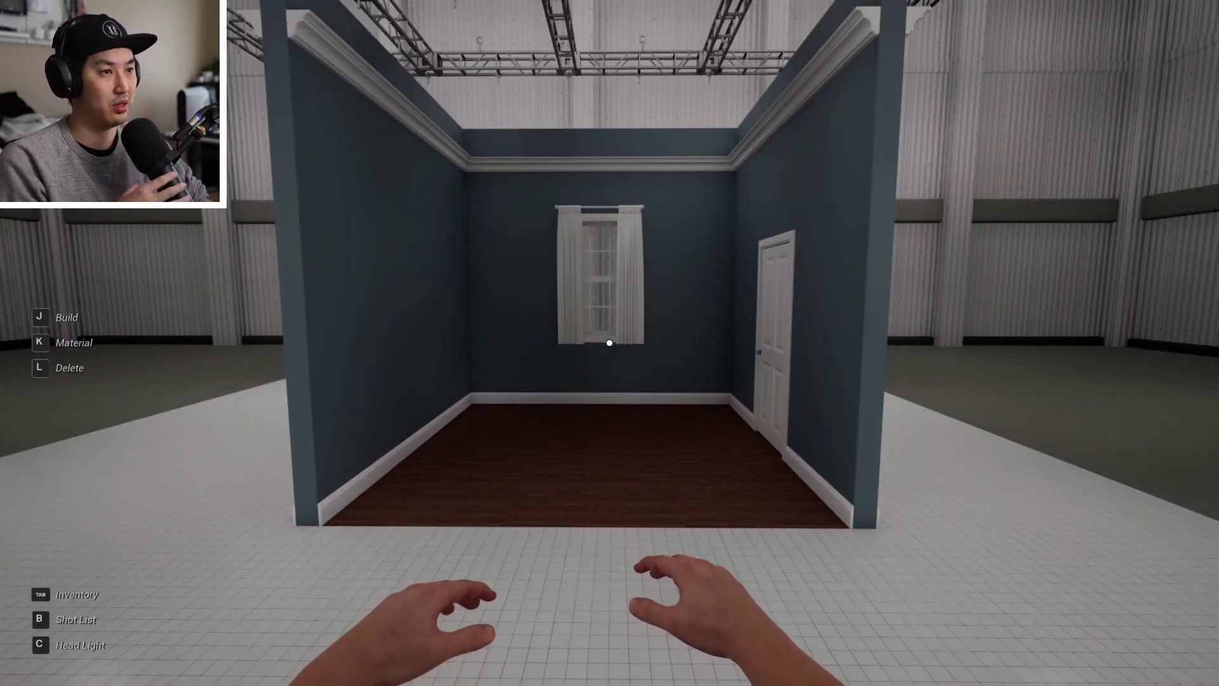
pyautogui.press('w')
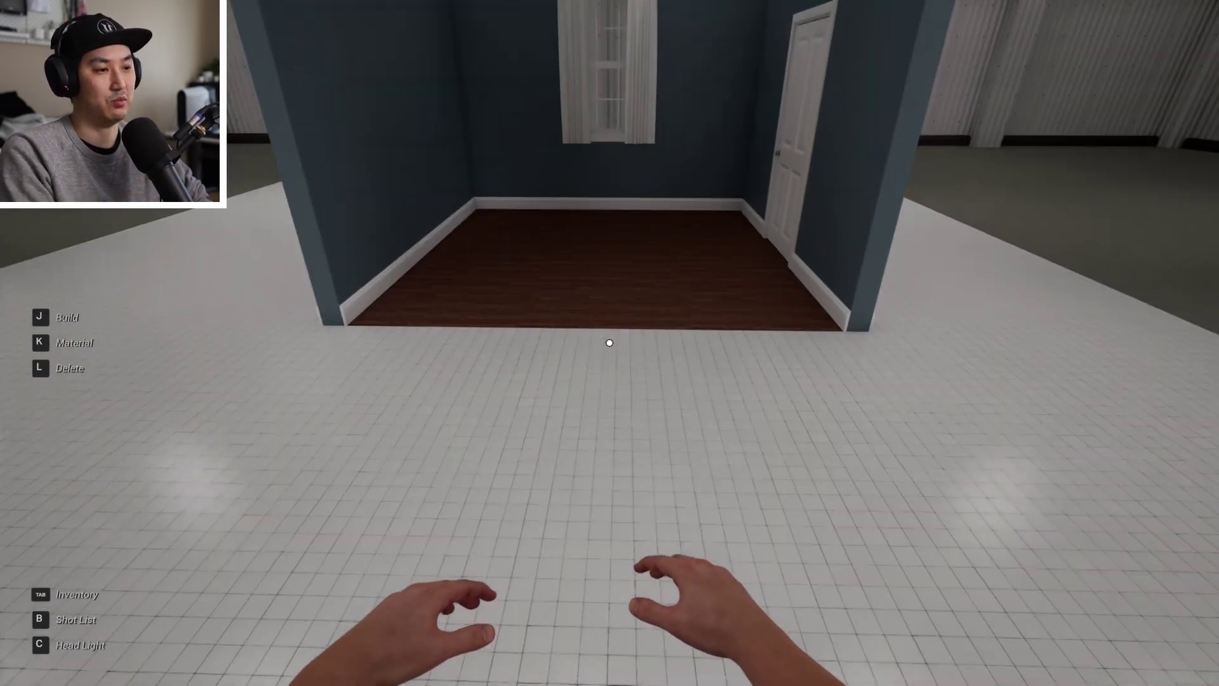
pyautogui.press('s')
pyautogui.press('w')
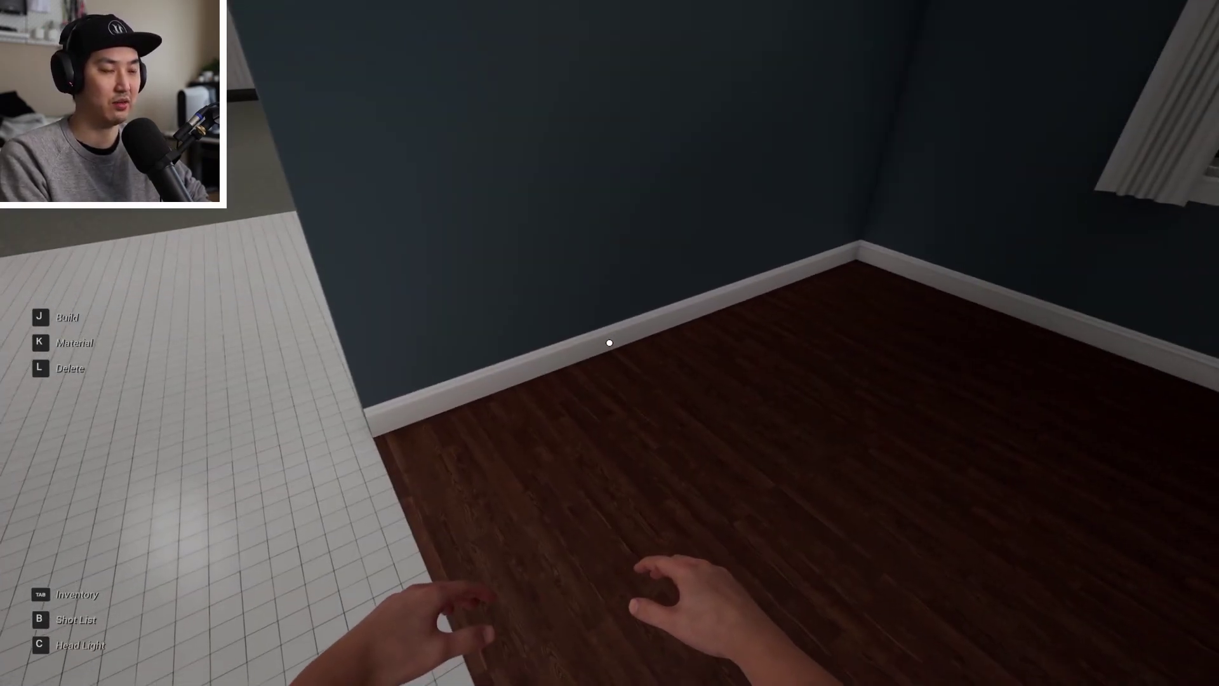
pyautogui.press('s')
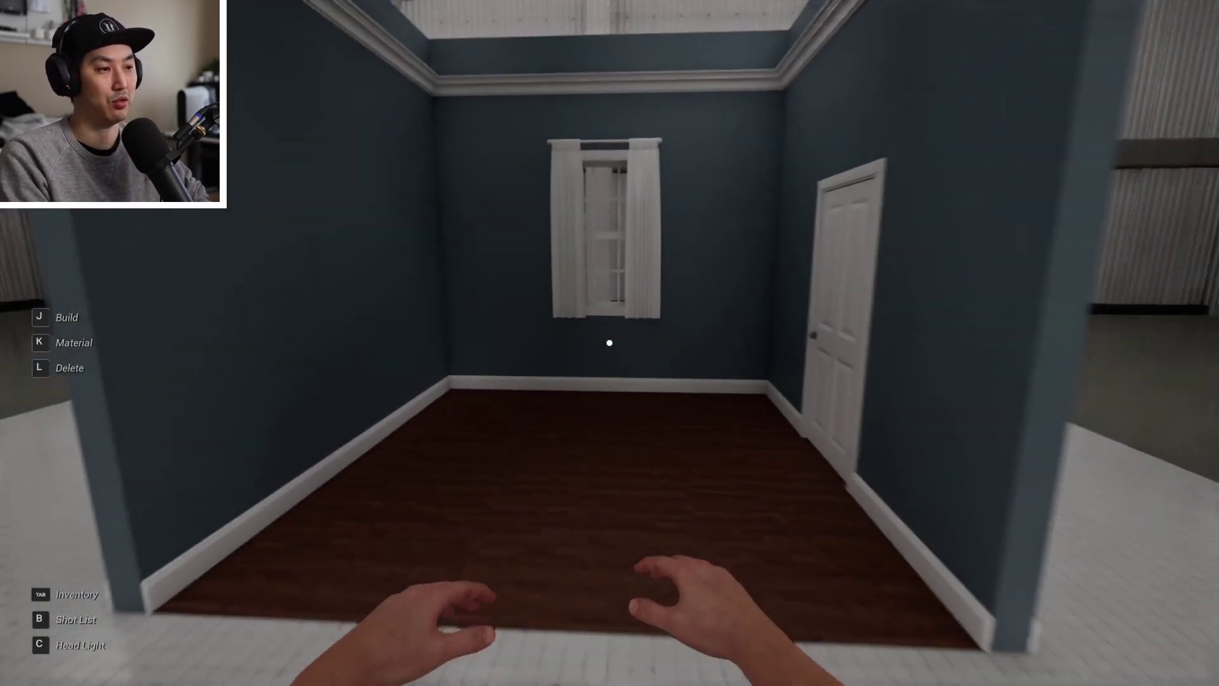
pyautogui.press('s')
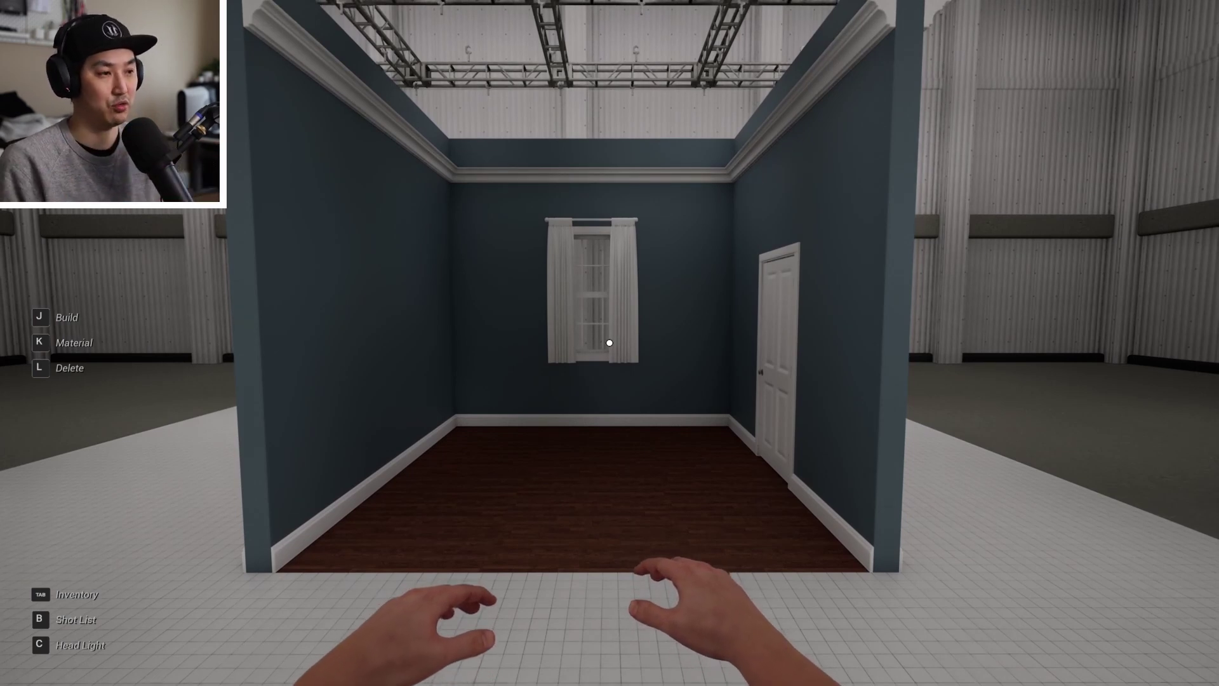
# - Spawn the male character from the inventory and place him inside the room near the left wall, rotated toward the door side
pyautogui.press('Tab')
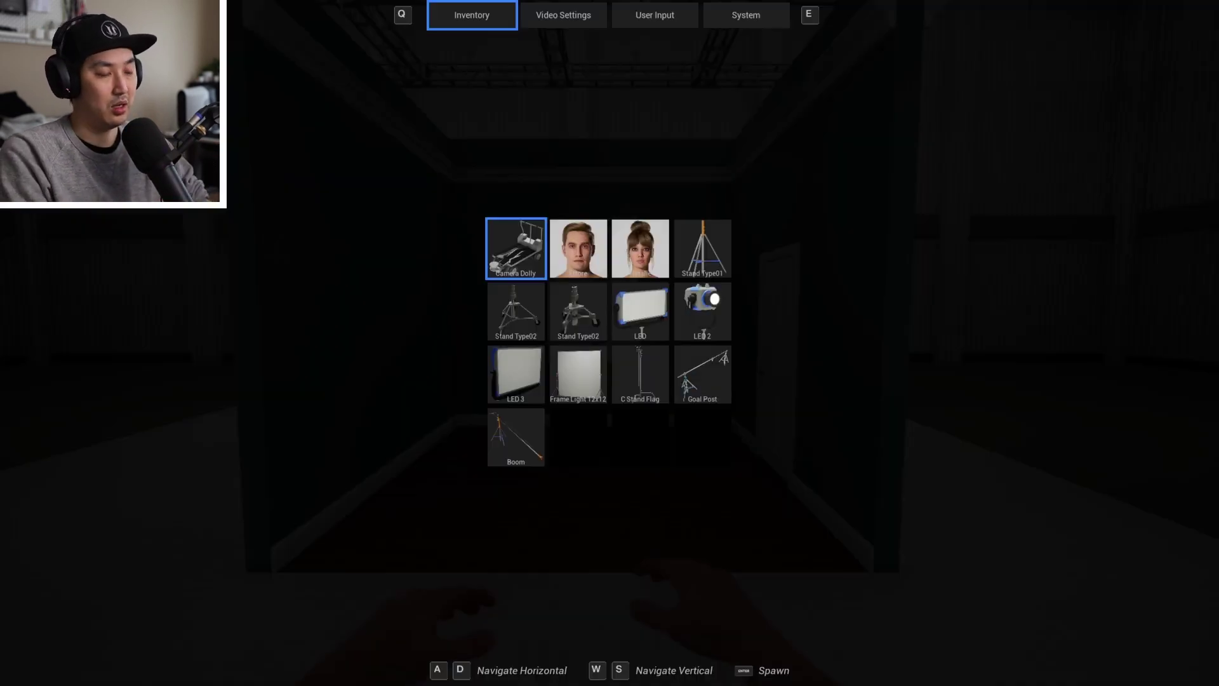
pyautogui.press('Return')
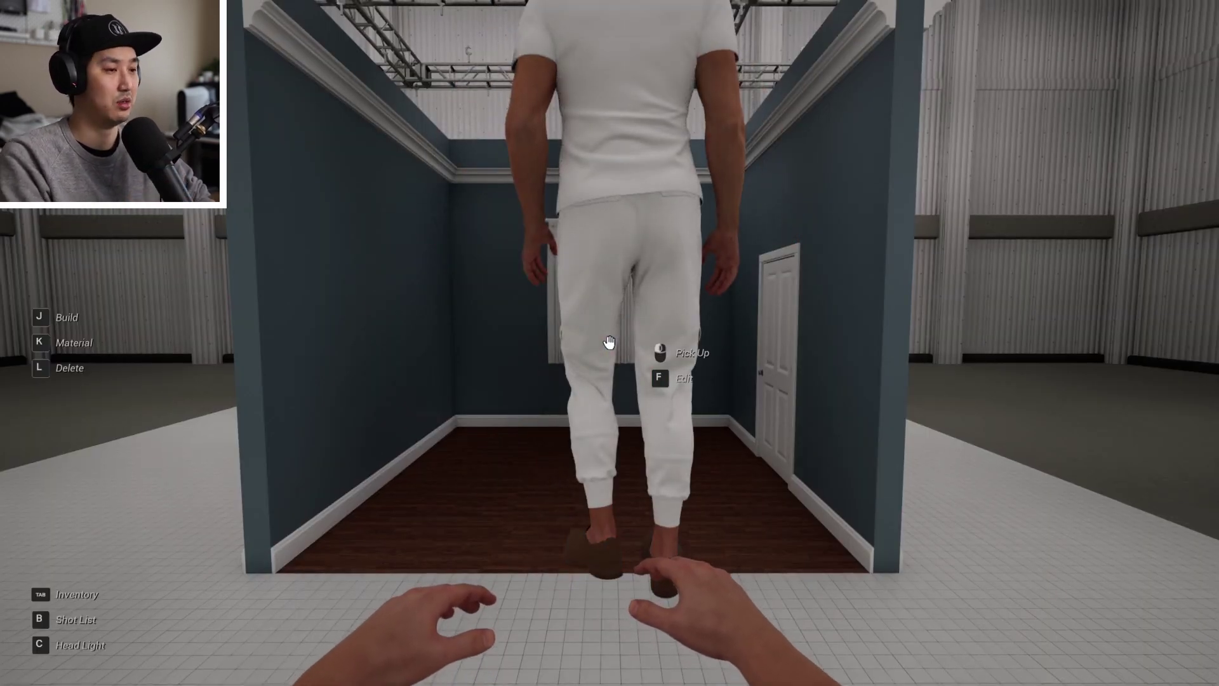
pyautogui.click(609, 343)
pyautogui.press('e')
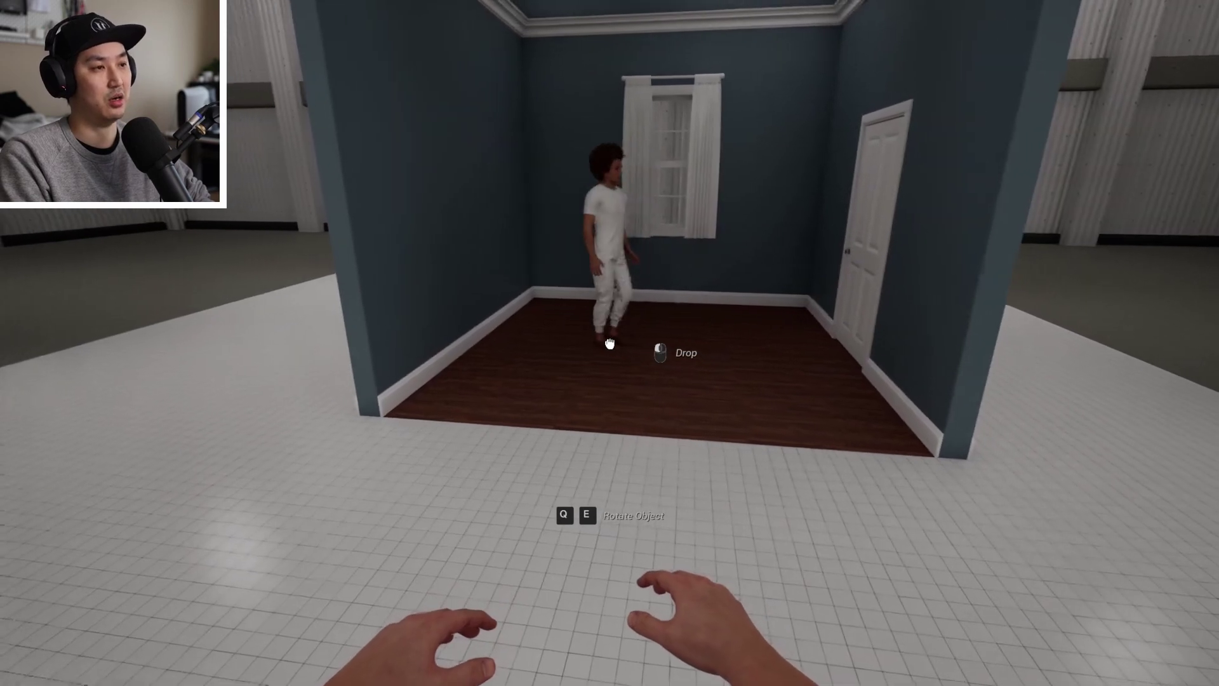
pyautogui.click(609, 344)
pyautogui.click(609, 344)
pyautogui.press('s')
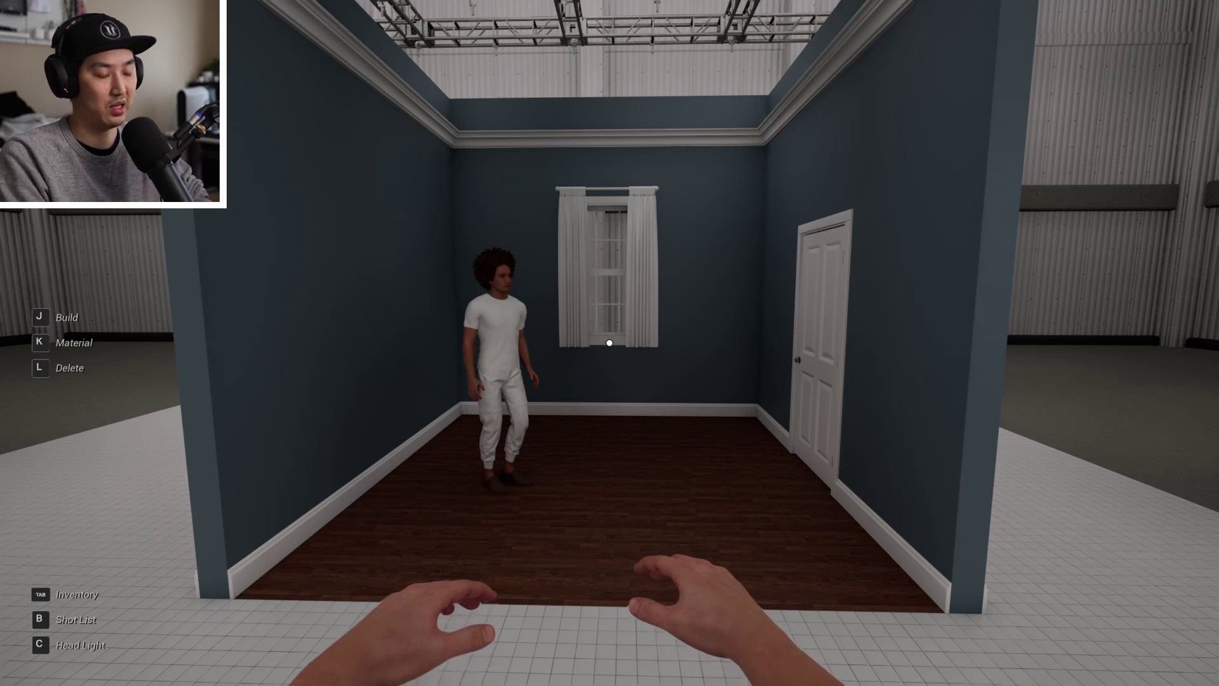
# - Spawn the first LED panel light from the inventory and attach it to the overhead truss above the room
pyautogui.press('Tab')
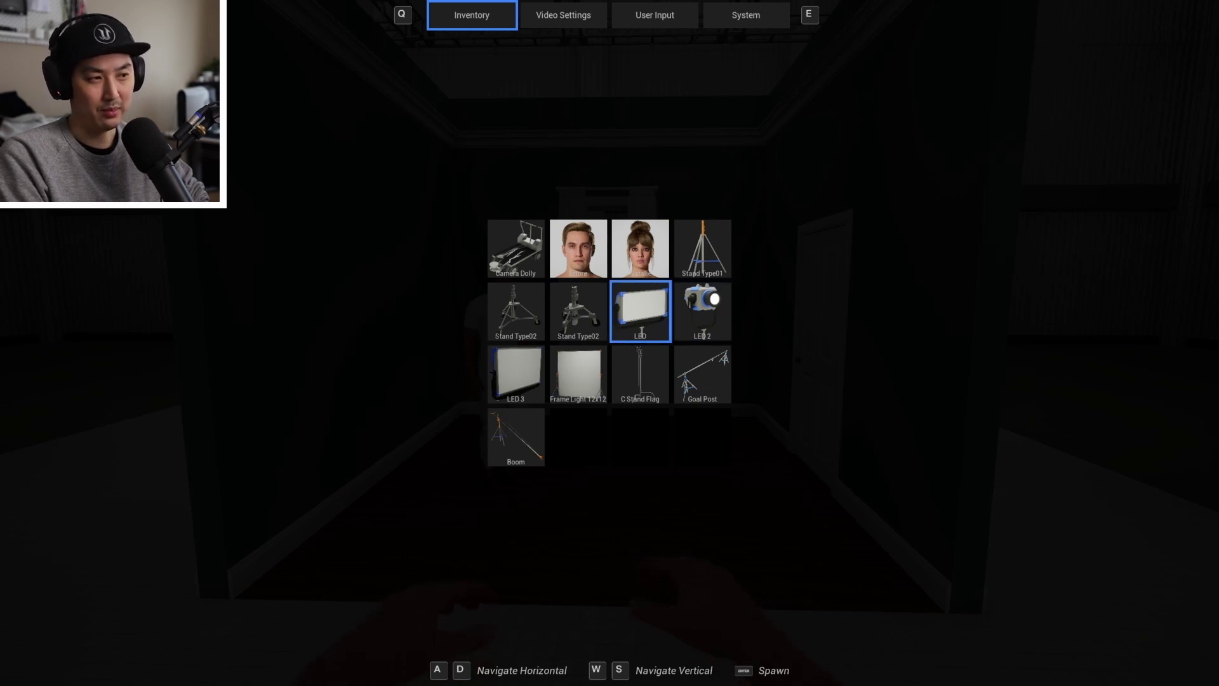
pyautogui.press('Return')
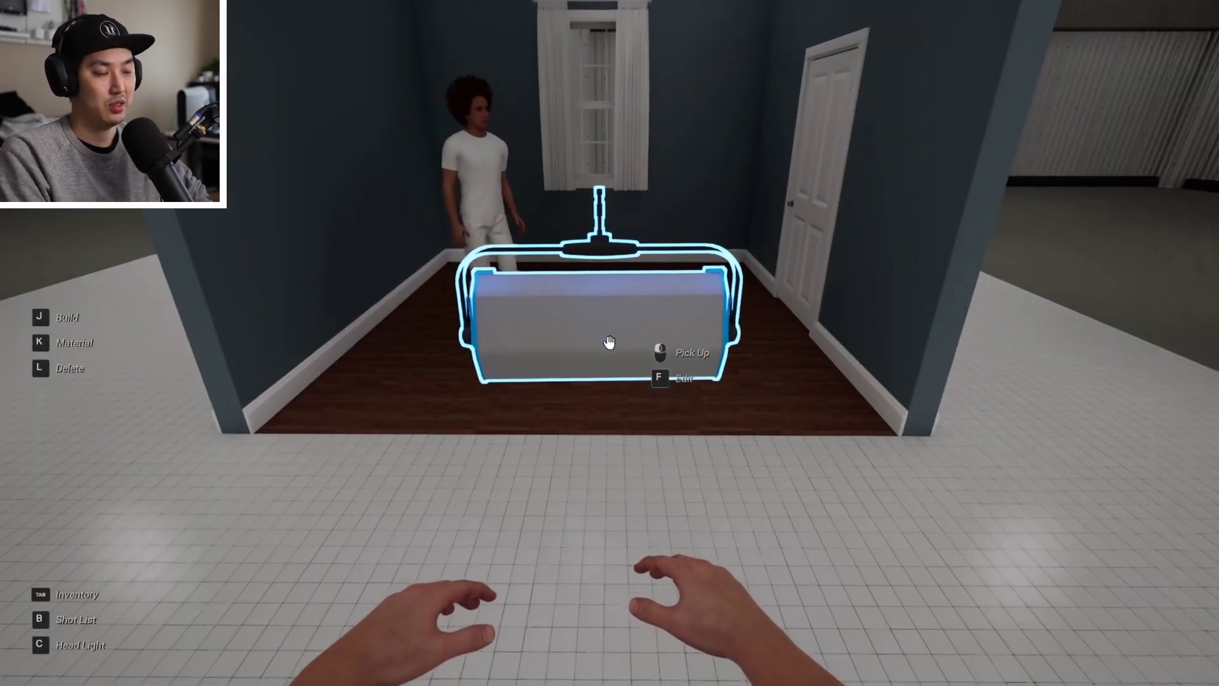
pyautogui.click(609, 343)
pyautogui.press('w')
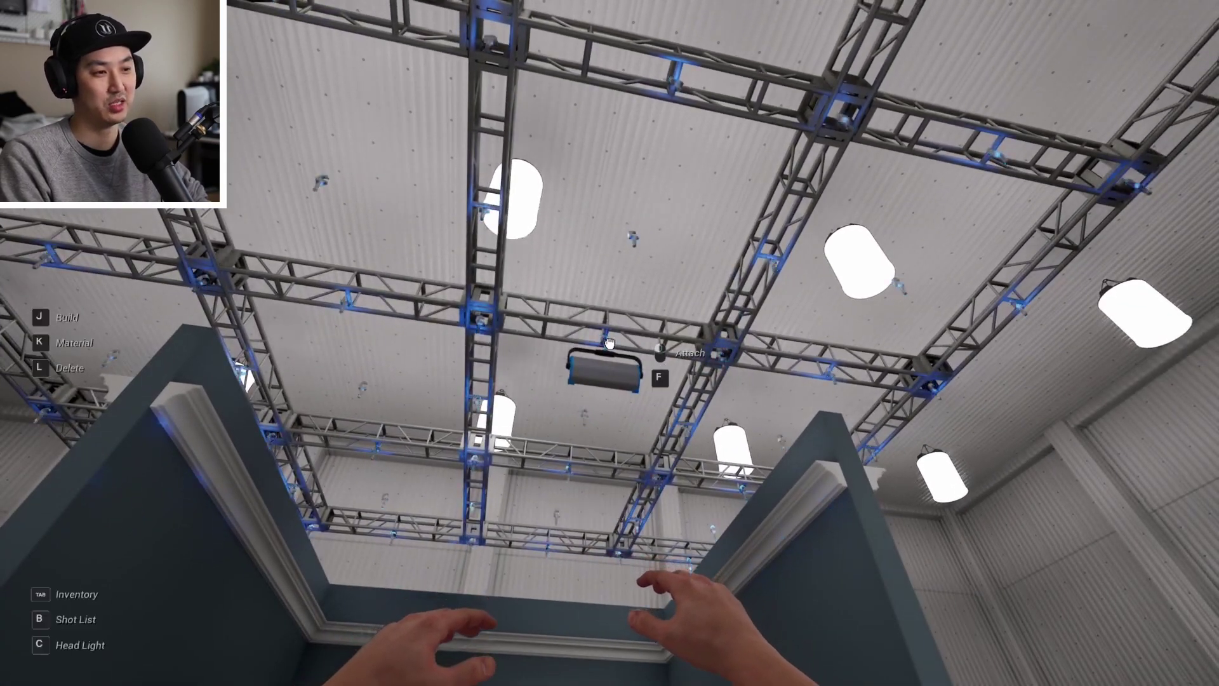
pyautogui.click(609, 342)
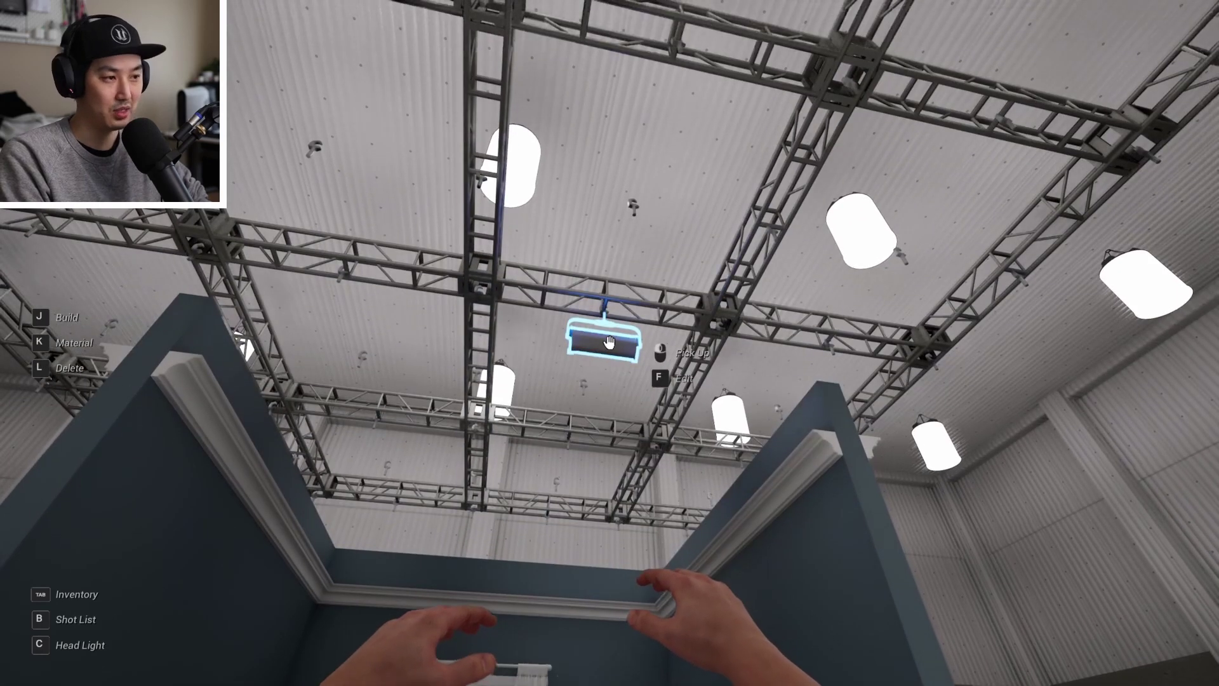
# - Fit the LED on the truss with the Lantern modifier, return to its parameters and select Pan
pyautogui.press('f')
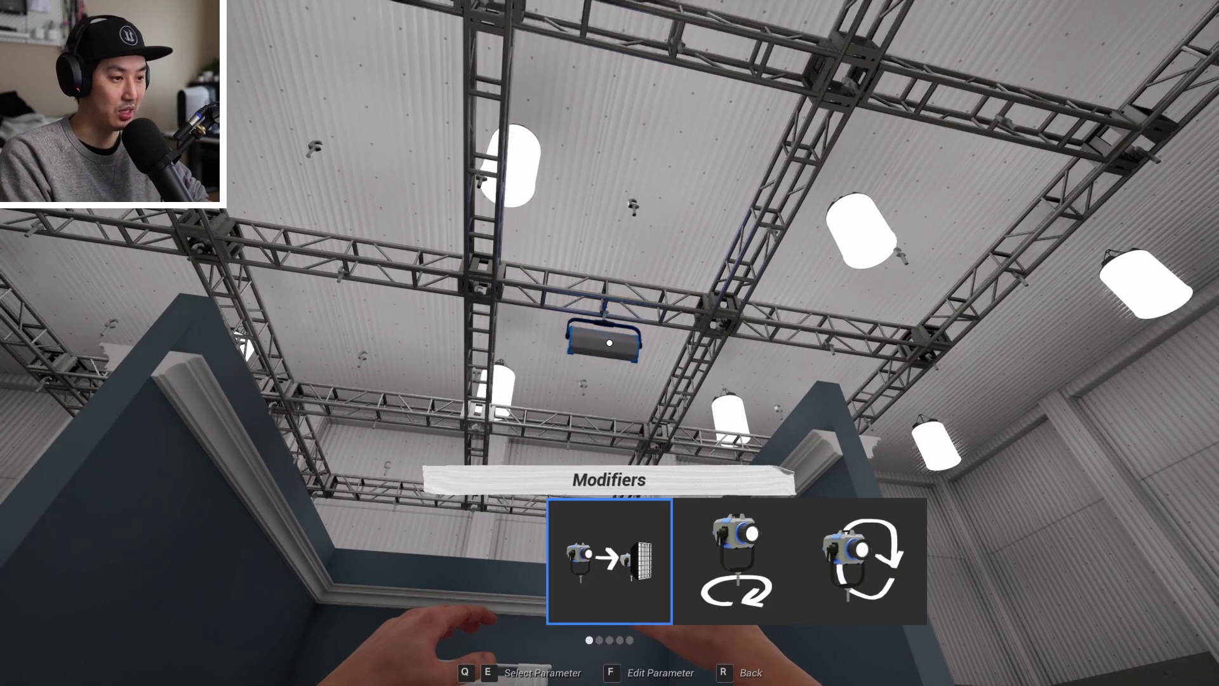
pyautogui.press('e')
pyautogui.press('e')
pyautogui.press('e')
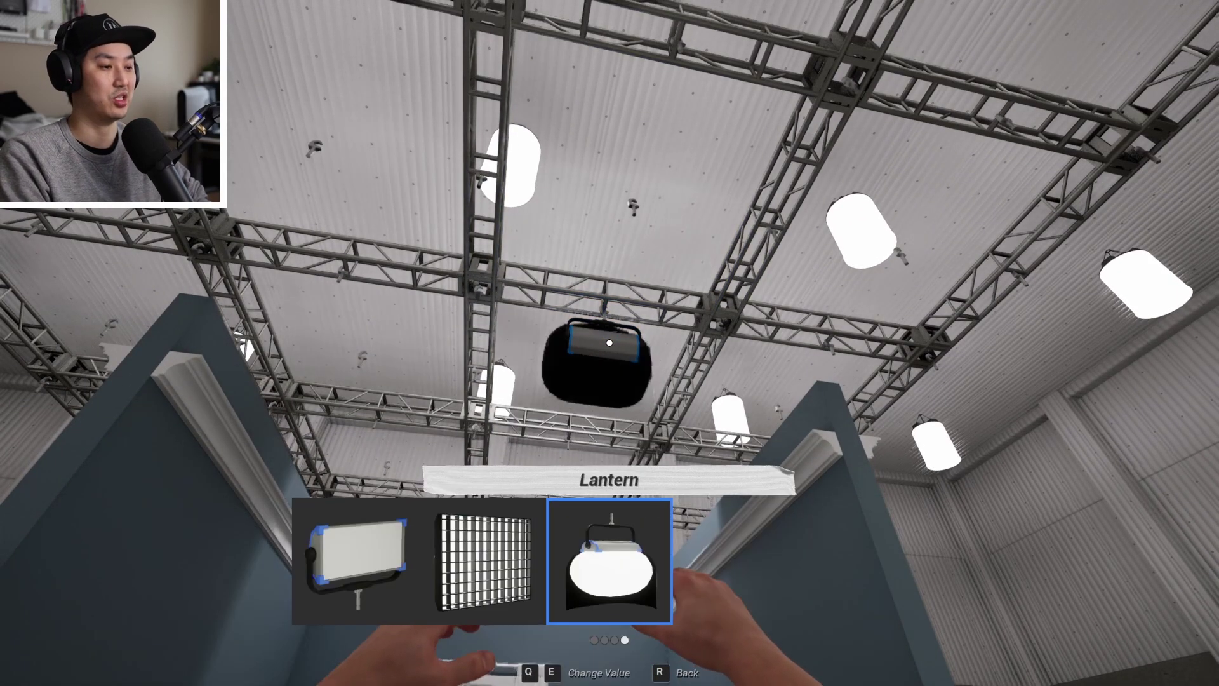
pyautogui.press('r')
pyautogui.press('e')
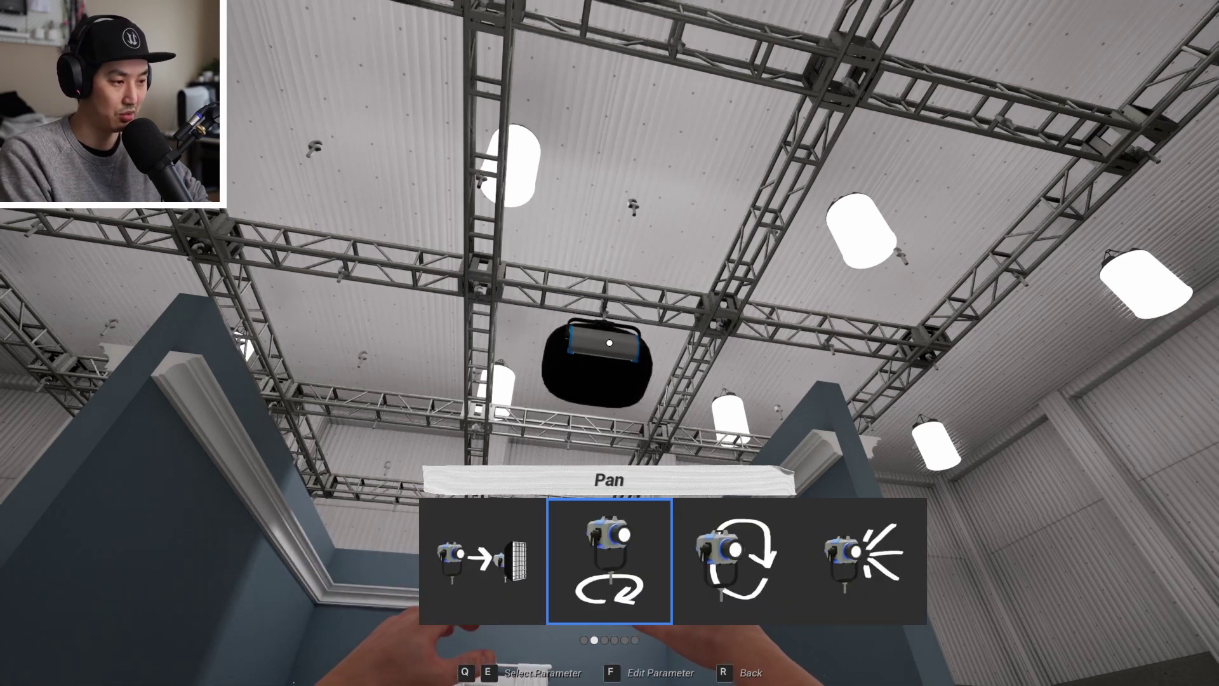
# - Aim the LED light on the truss down into the room by setting its Light Tilt to -76.3
pyautogui.press('e')
pyautogui.press('f')
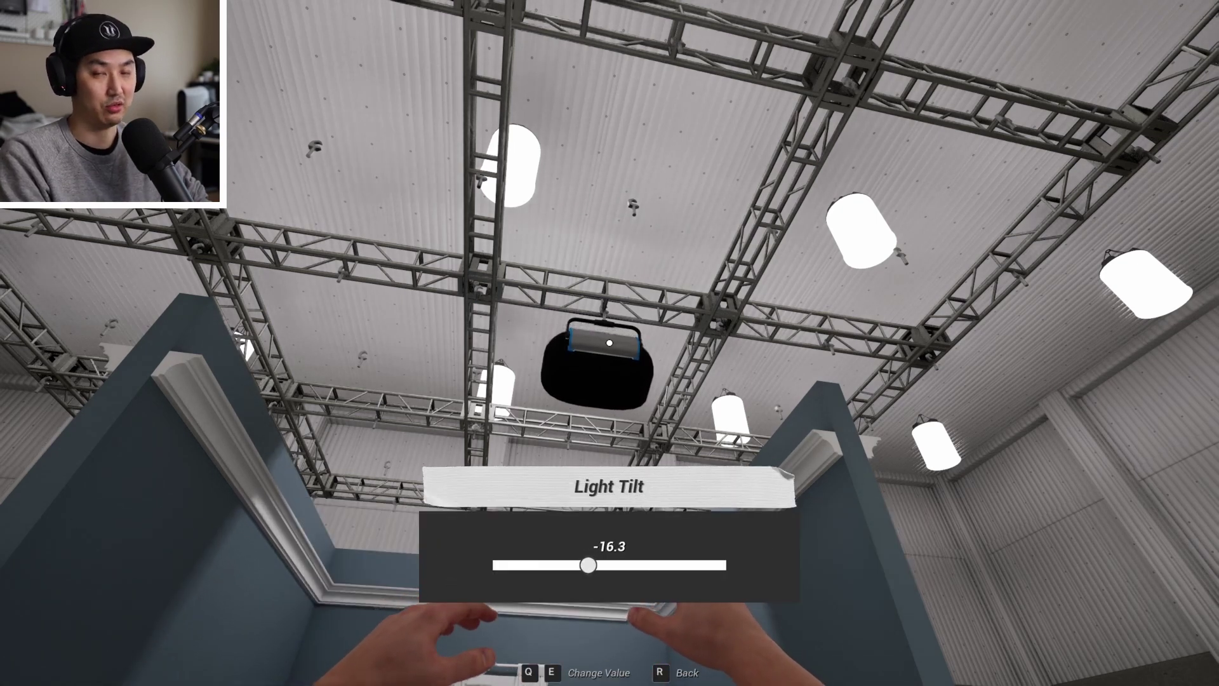
pyautogui.press('q')
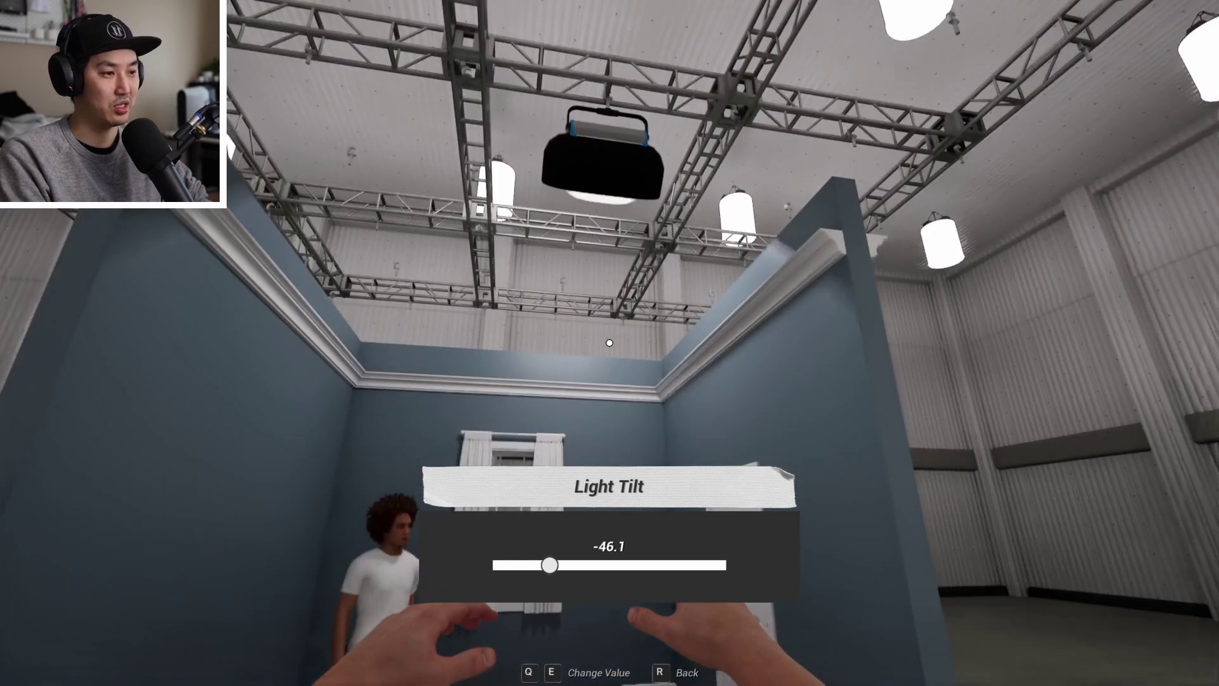
pyautogui.press('q')
pyautogui.press('q')
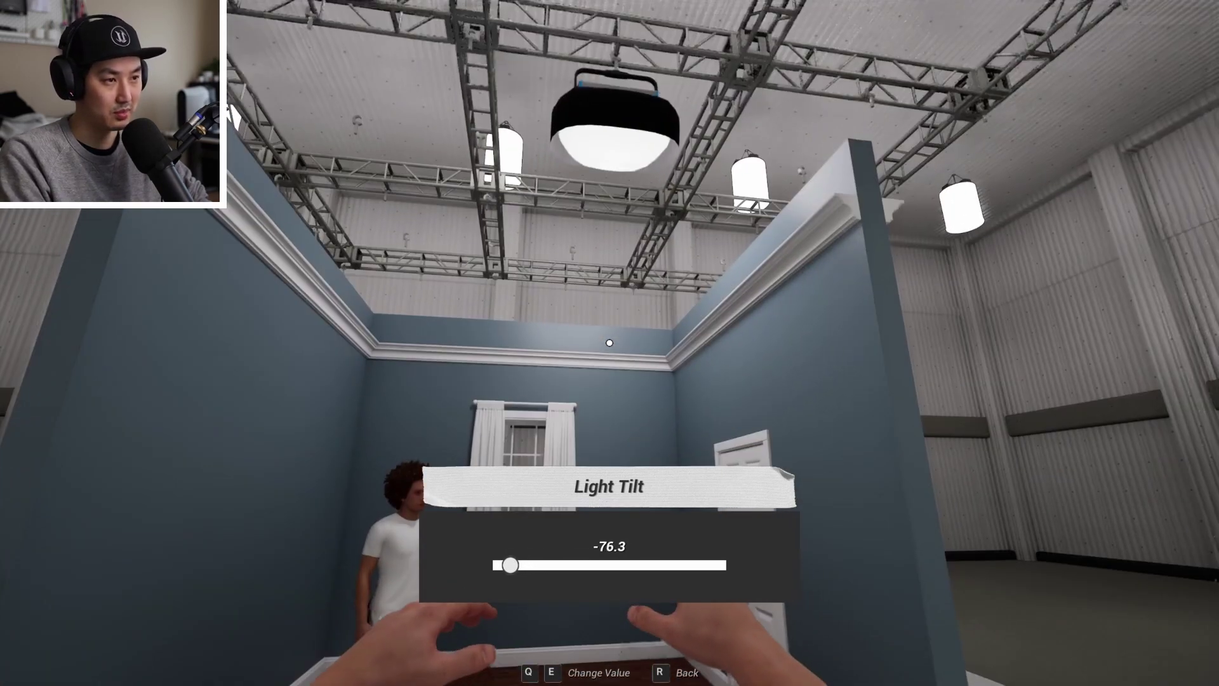
pyautogui.press('r')
pyautogui.press('s')
pyautogui.press('w')
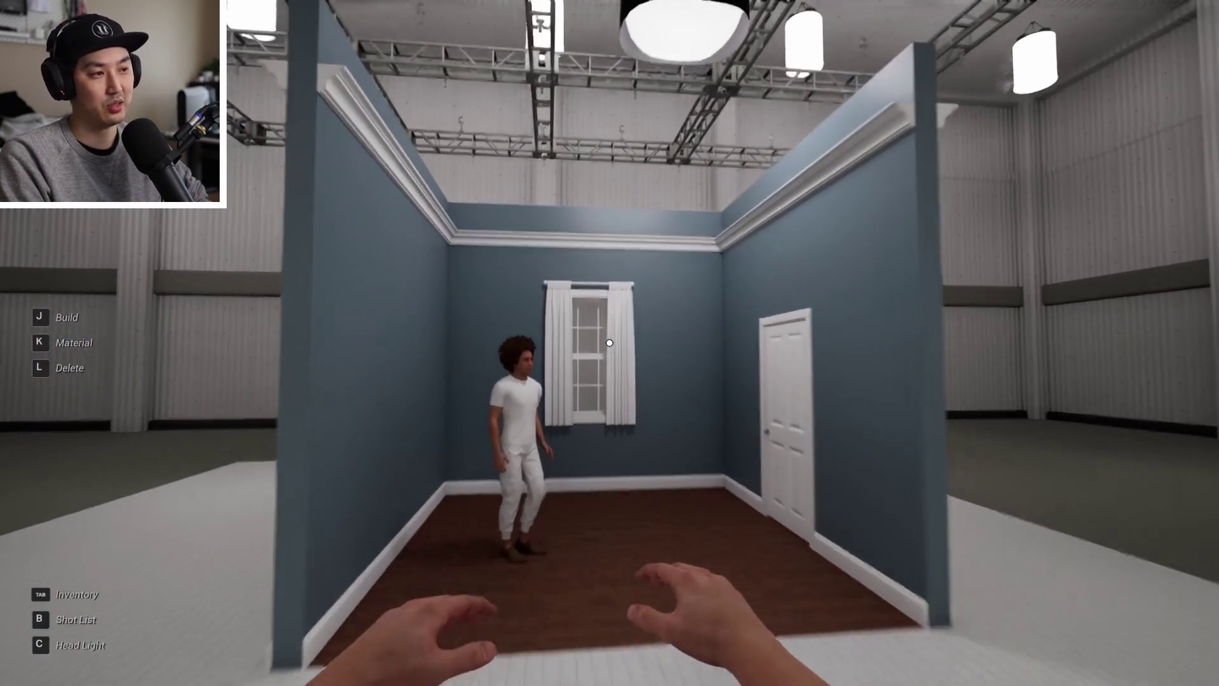
pyautogui.press('s')
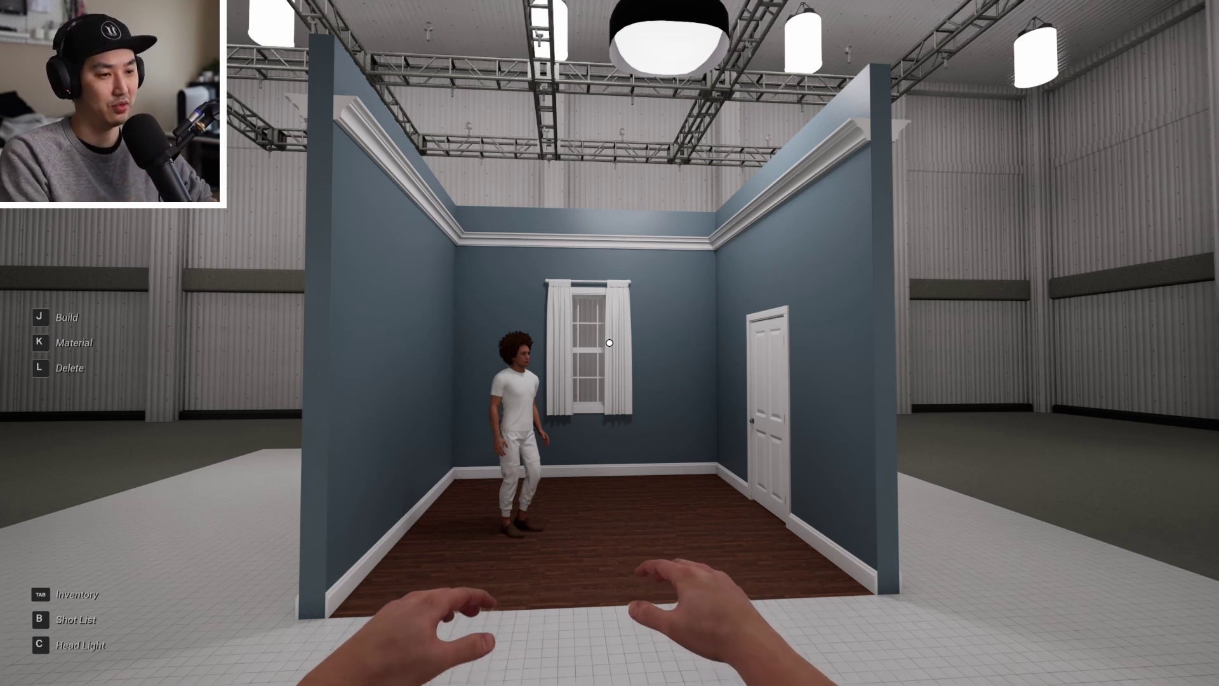
# - Spawn the Frame Light 12x12 from the inventory and place it outside the back wall, facing the window so it shines into the room
pyautogui.press('s')
pyautogui.press('w')
pyautogui.press('Tab')
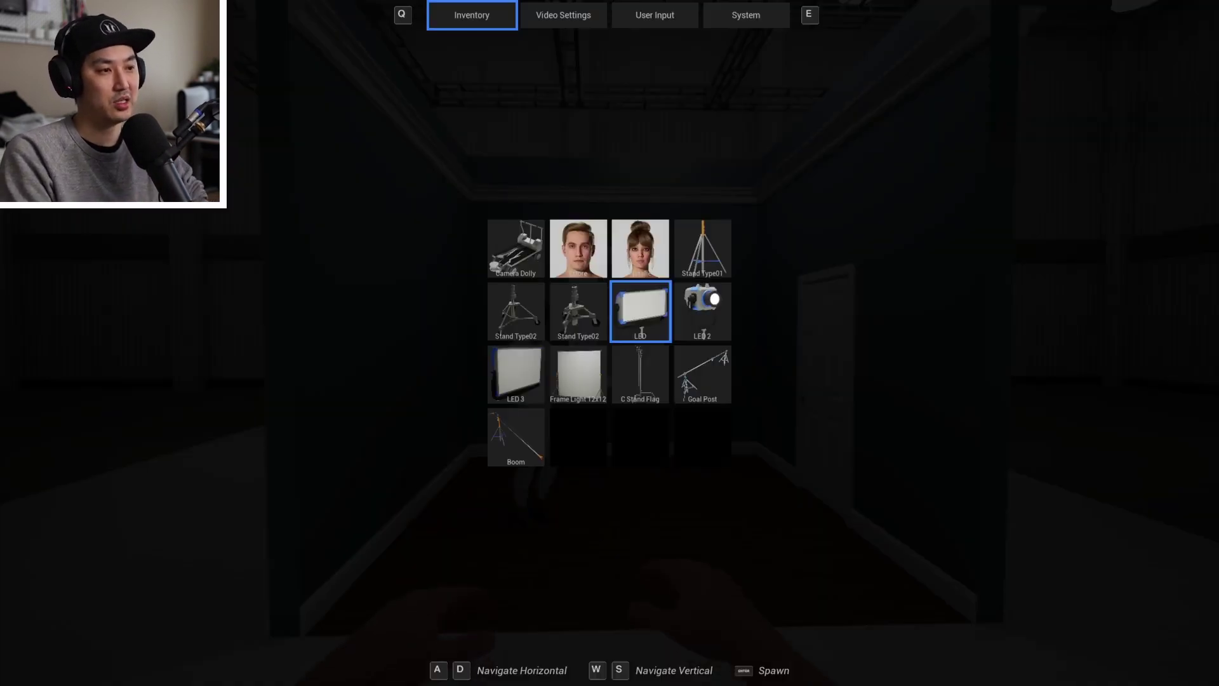
pyautogui.press('Return')
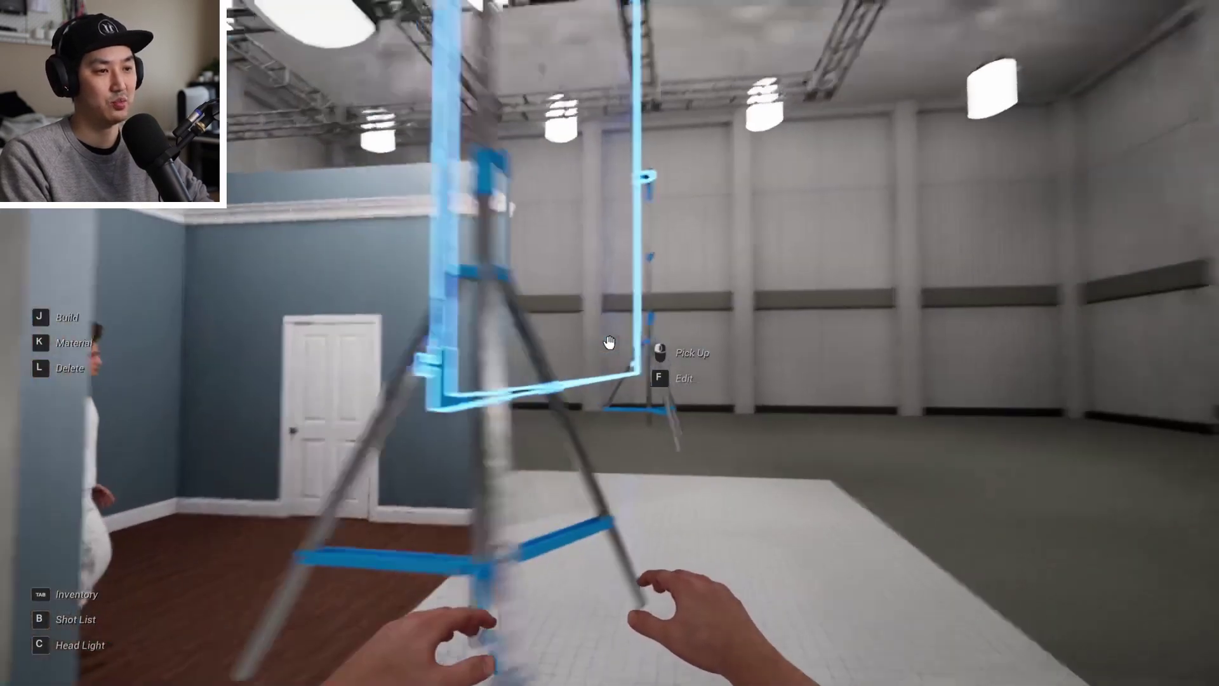
pyautogui.click(609, 343)
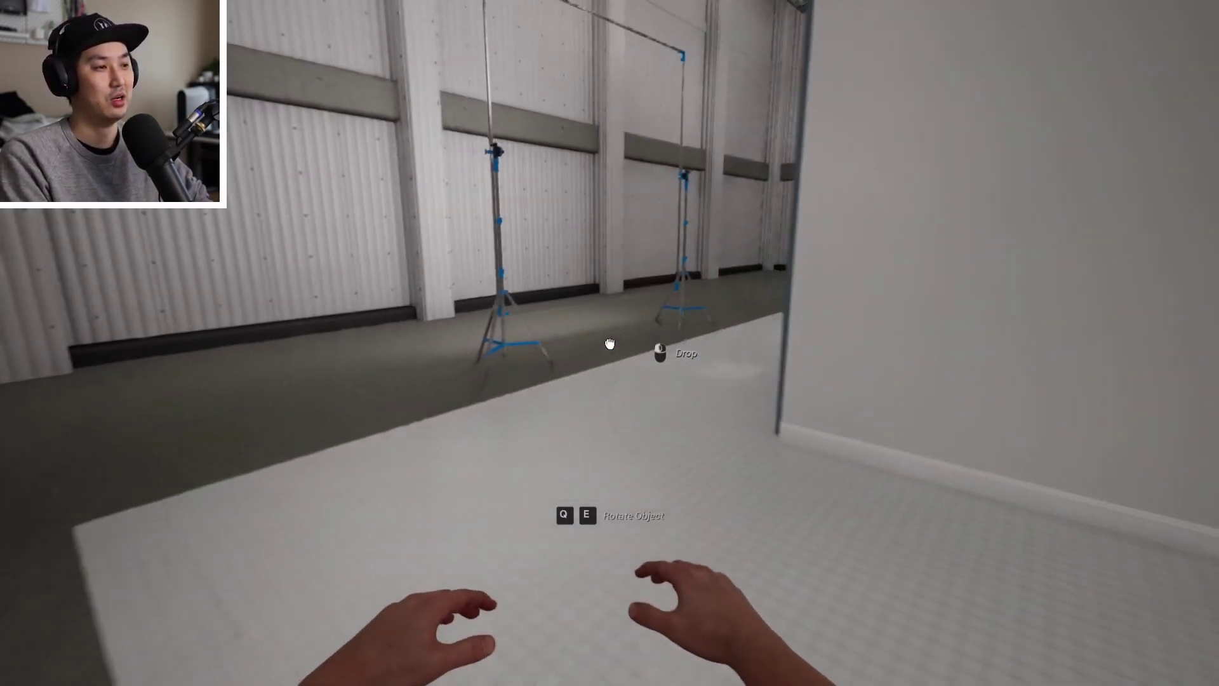
pyautogui.press('w')
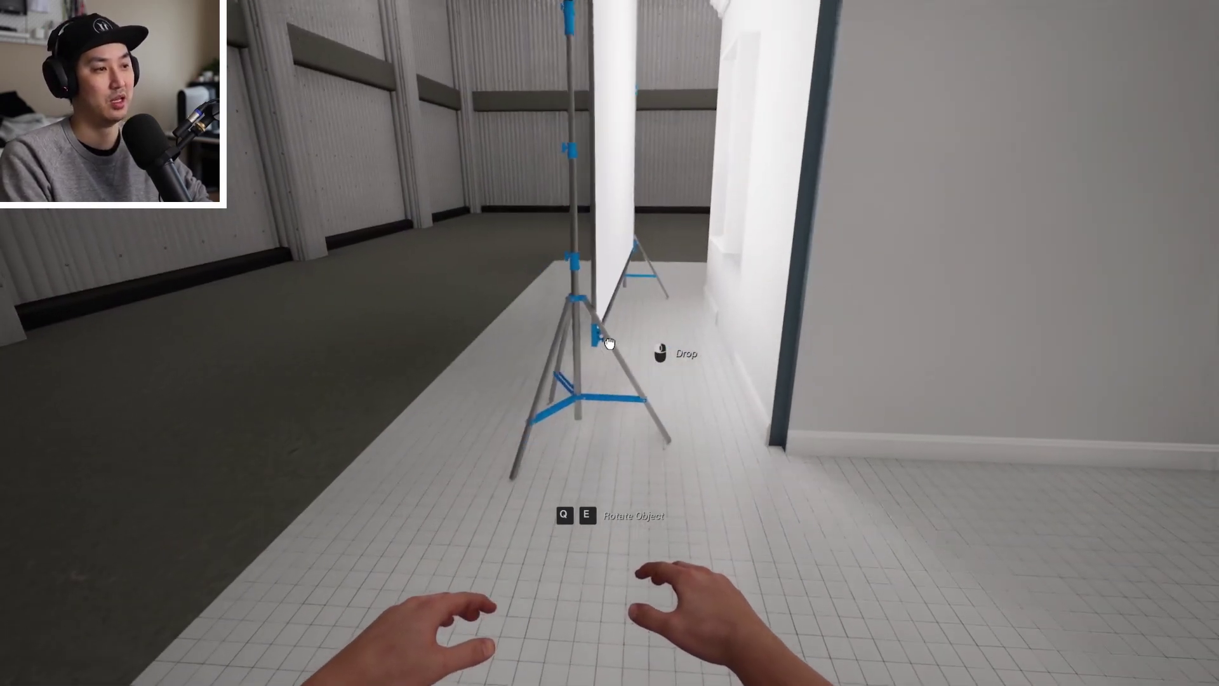
pyautogui.click(609, 343)
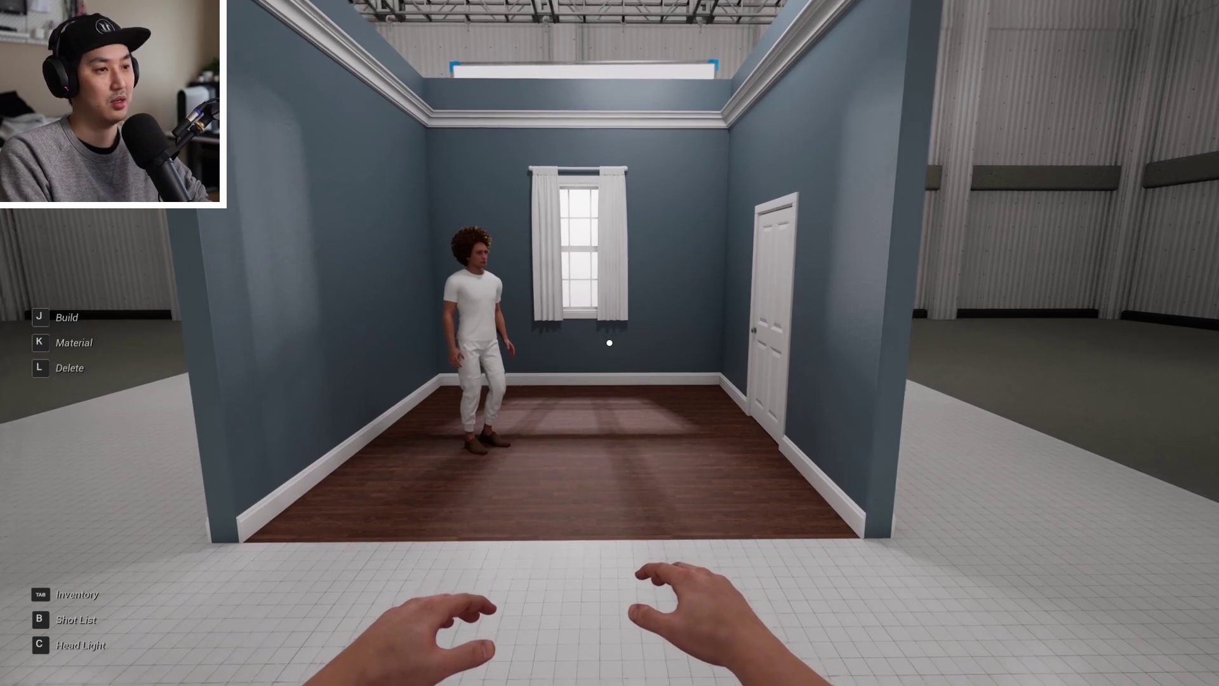
pyautogui.press('s')
pyautogui.press('w')
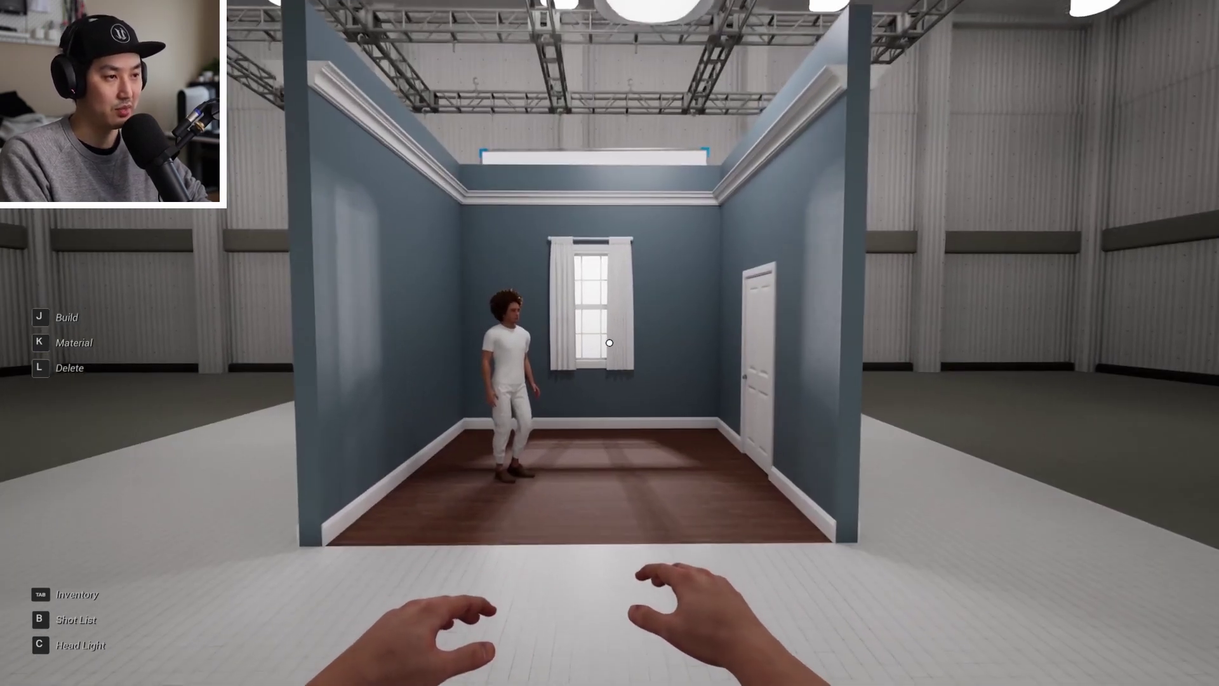
pyautogui.press('s')
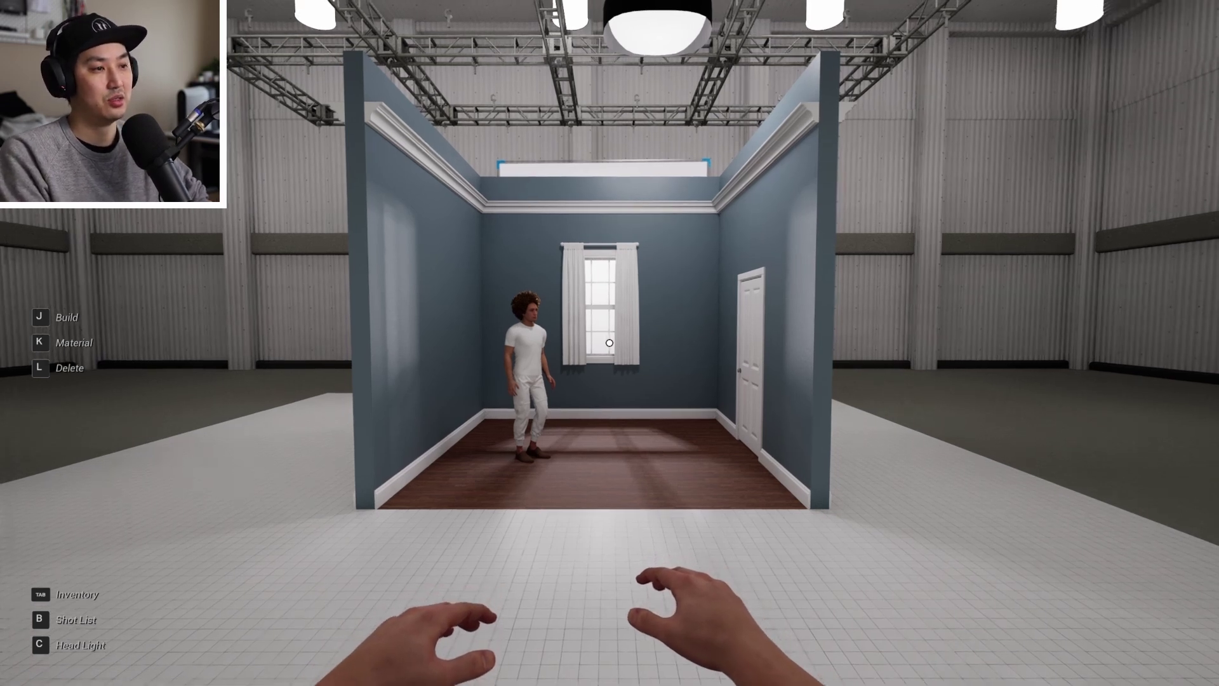
pyautogui.press('w')
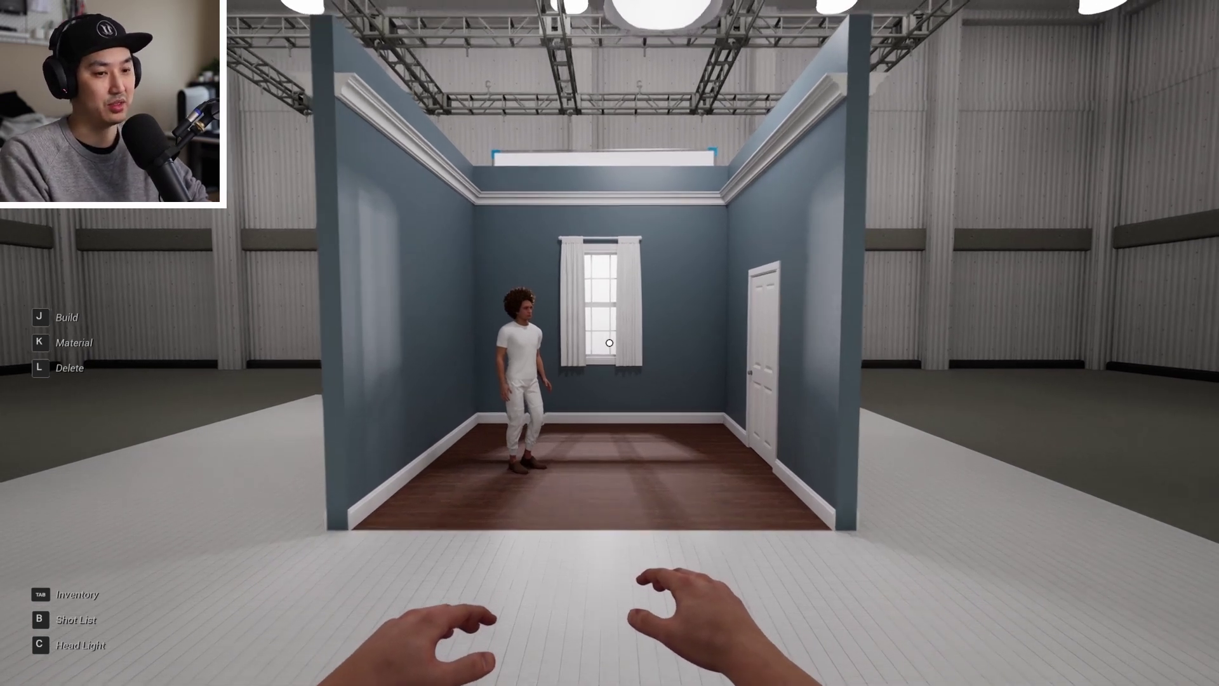
# - Delete the wall sections along the door side of the room, including the door, leaving that side open
pyautogui.press('l')
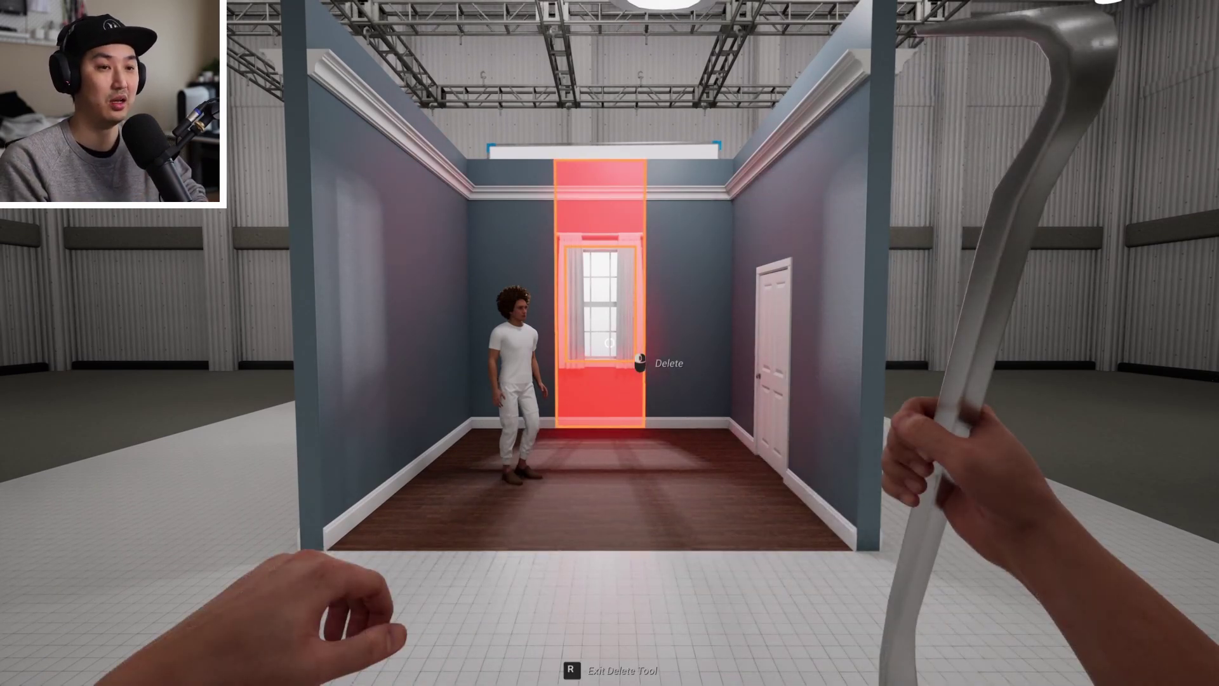
pyautogui.press('w')
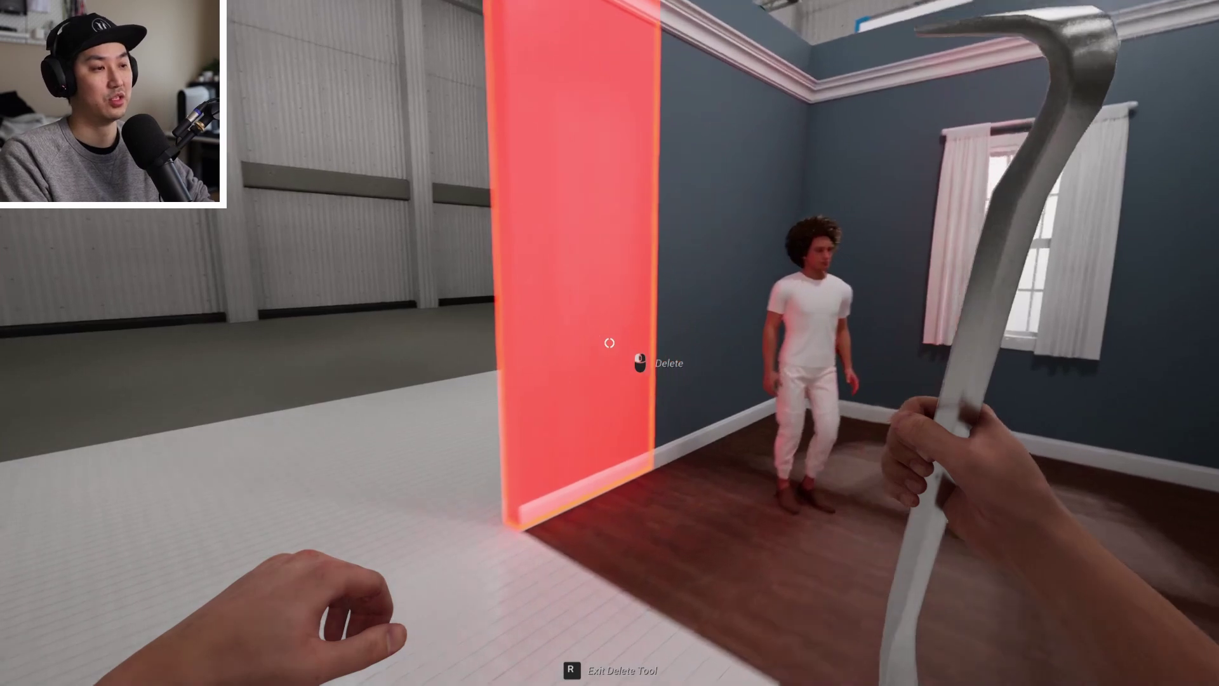
pyautogui.press('w')
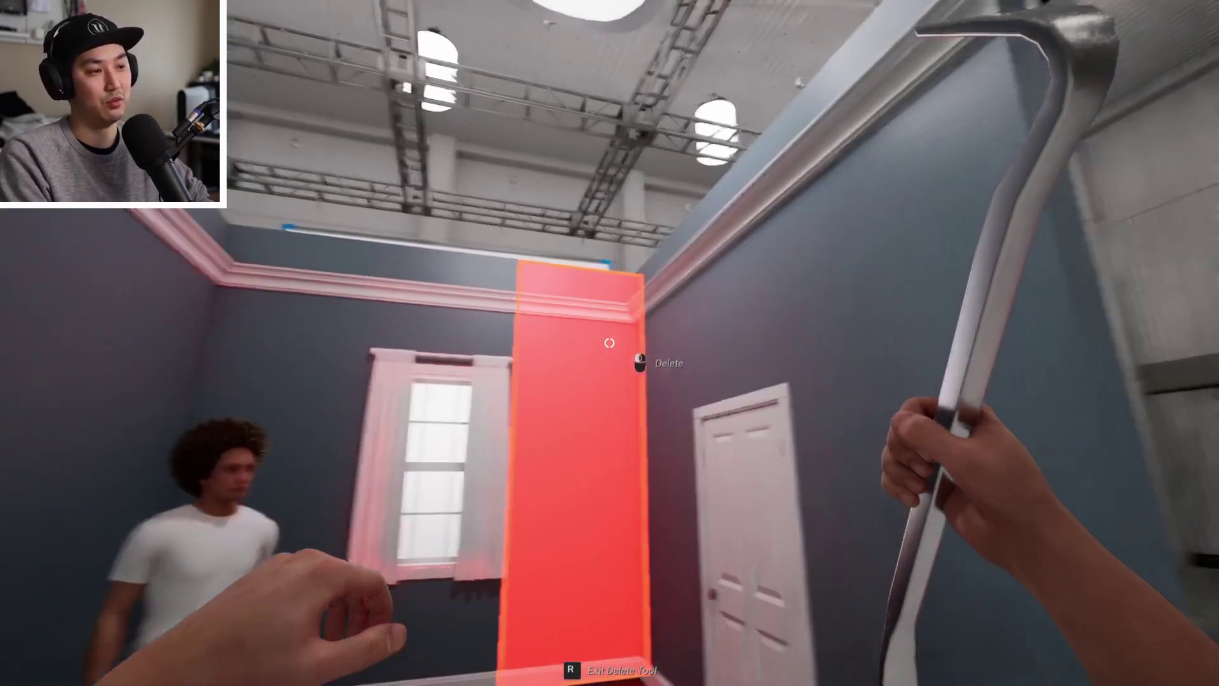
pyautogui.press('w')
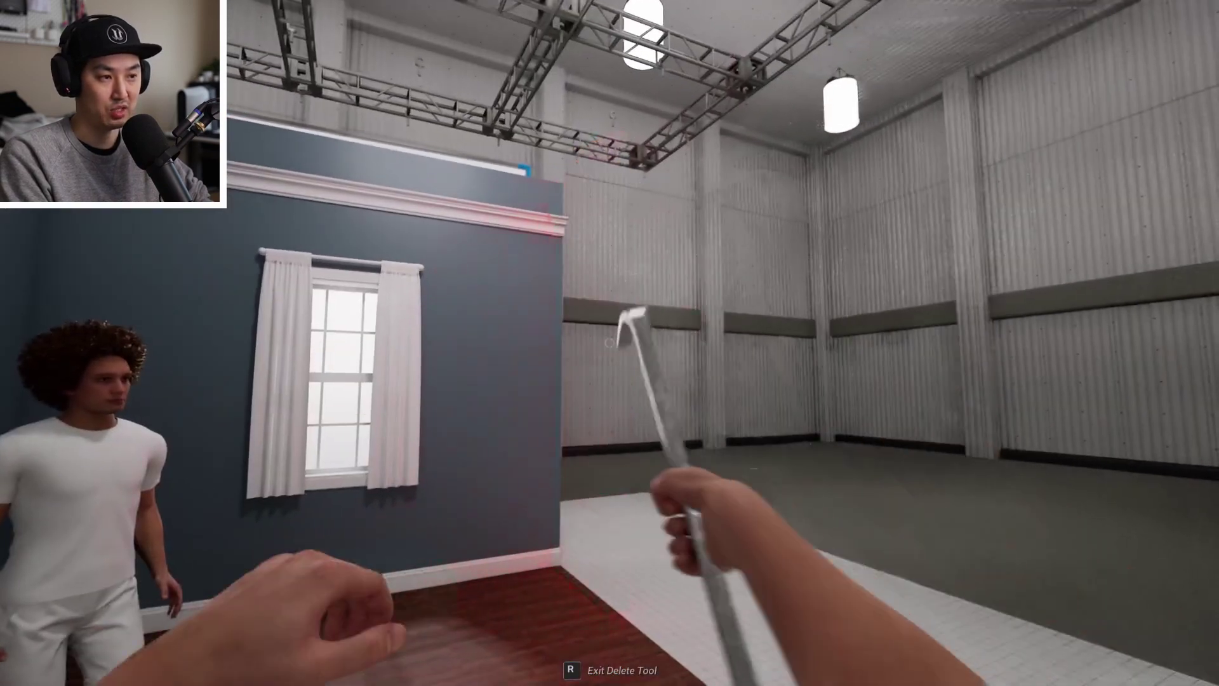
pyautogui.press('w')
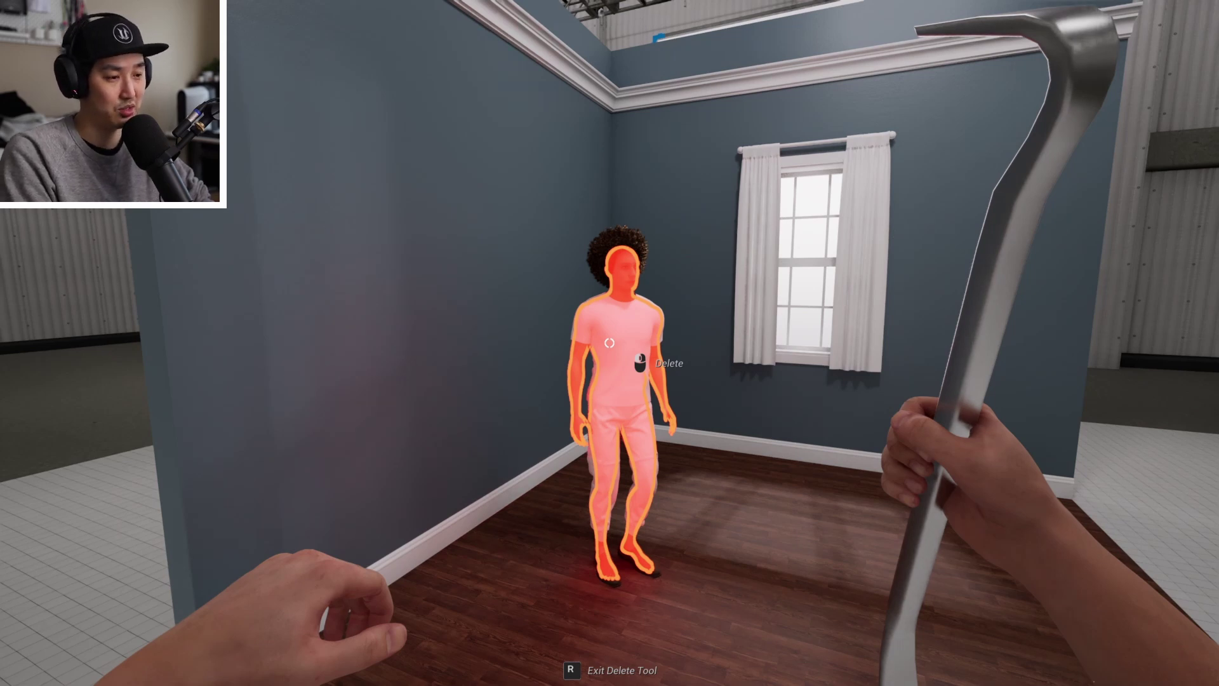
pyautogui.press('r')
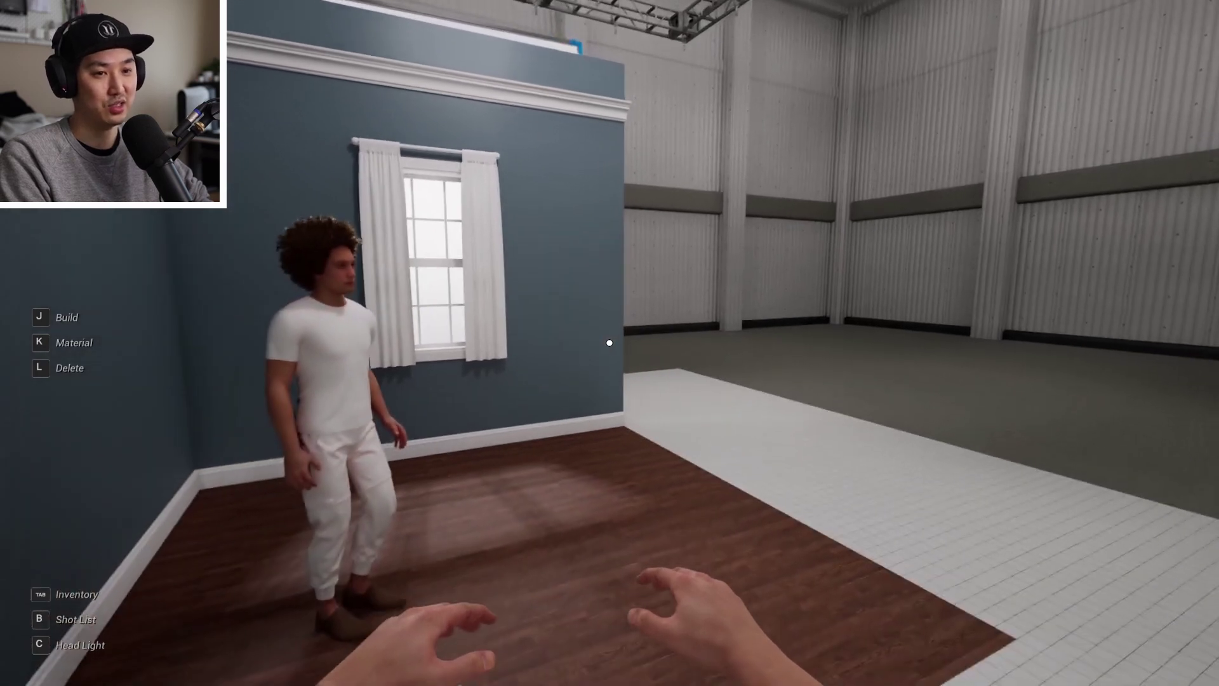
# - Build a narrow second room beside the wood-floored one from Residential Wall A segments, leaving an opening in the partition between them
pyautogui.press('s')
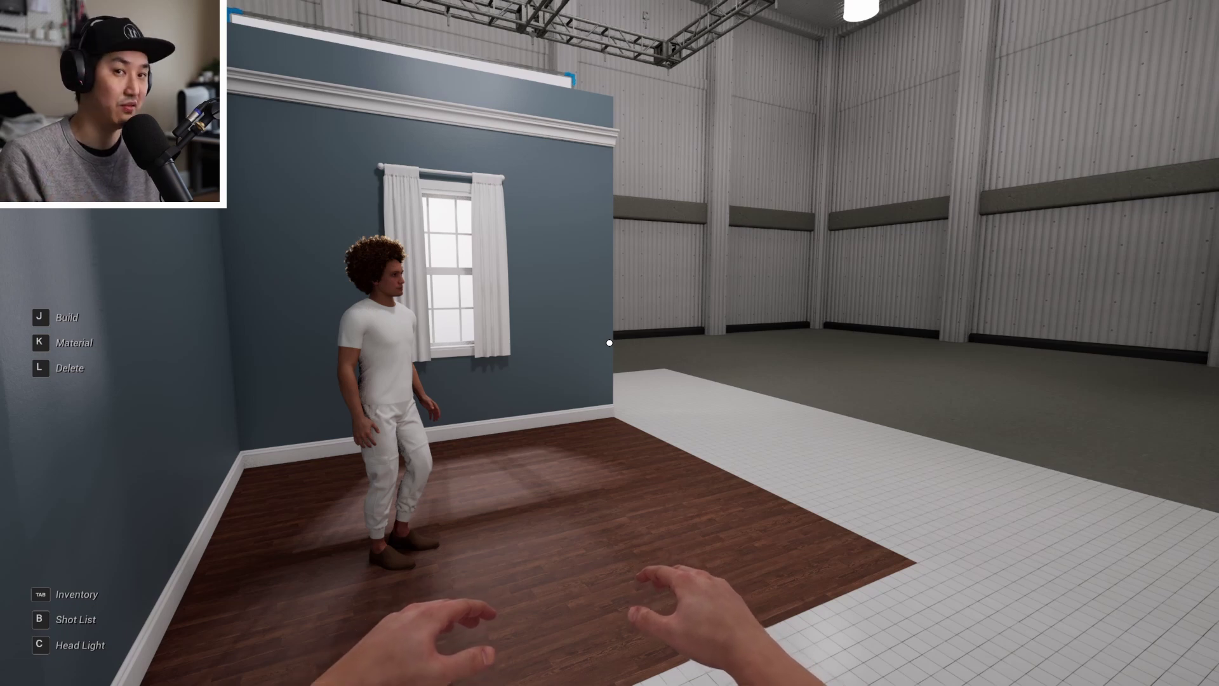
pyautogui.press('j')
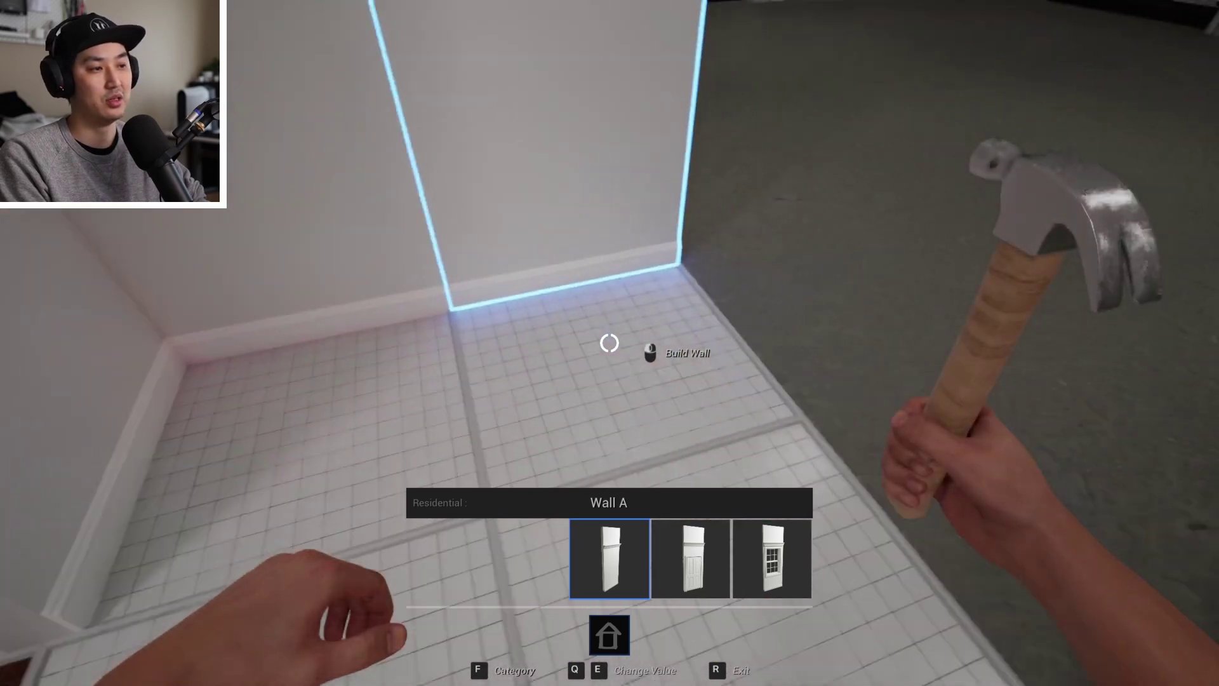
pyautogui.click(610, 343)
pyautogui.click(610, 343)
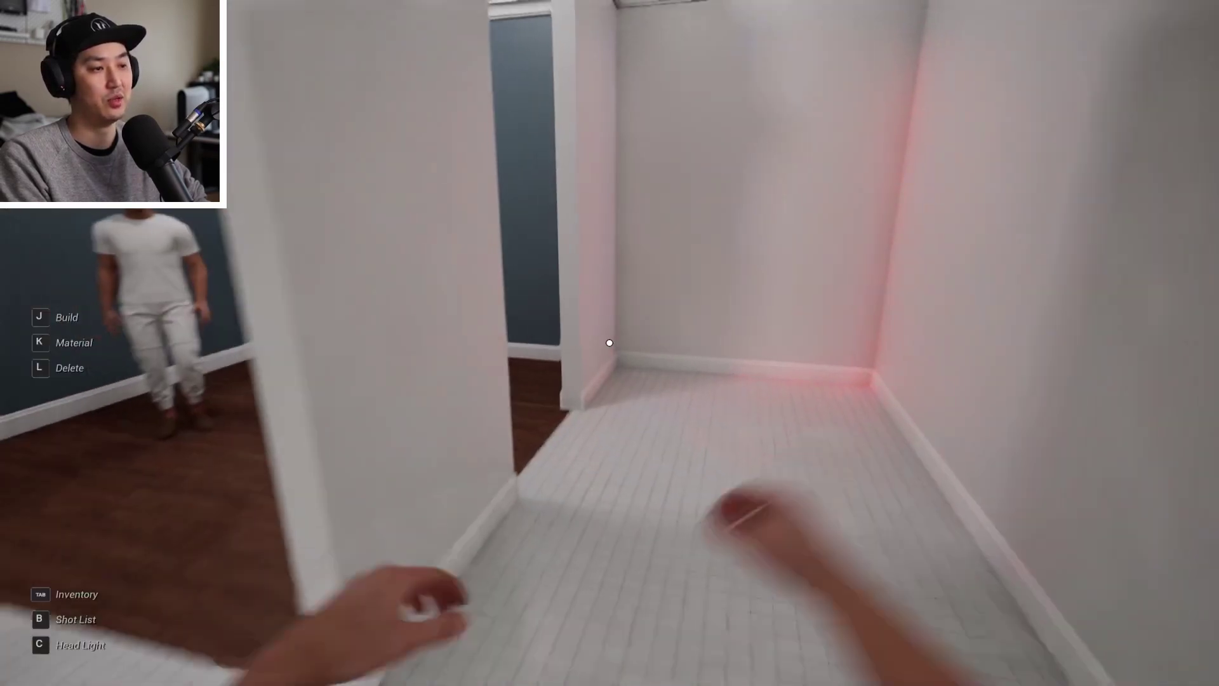
pyautogui.press('s')
pyautogui.press('a')
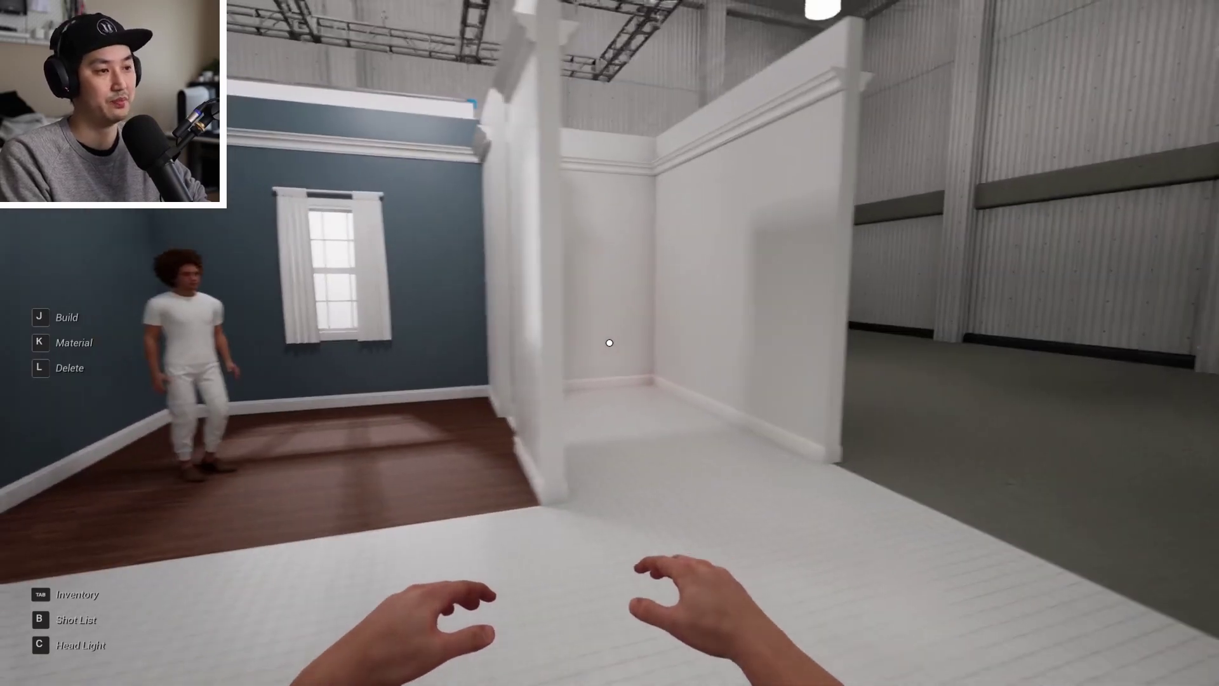
pyautogui.press('d')
pyautogui.press('w')
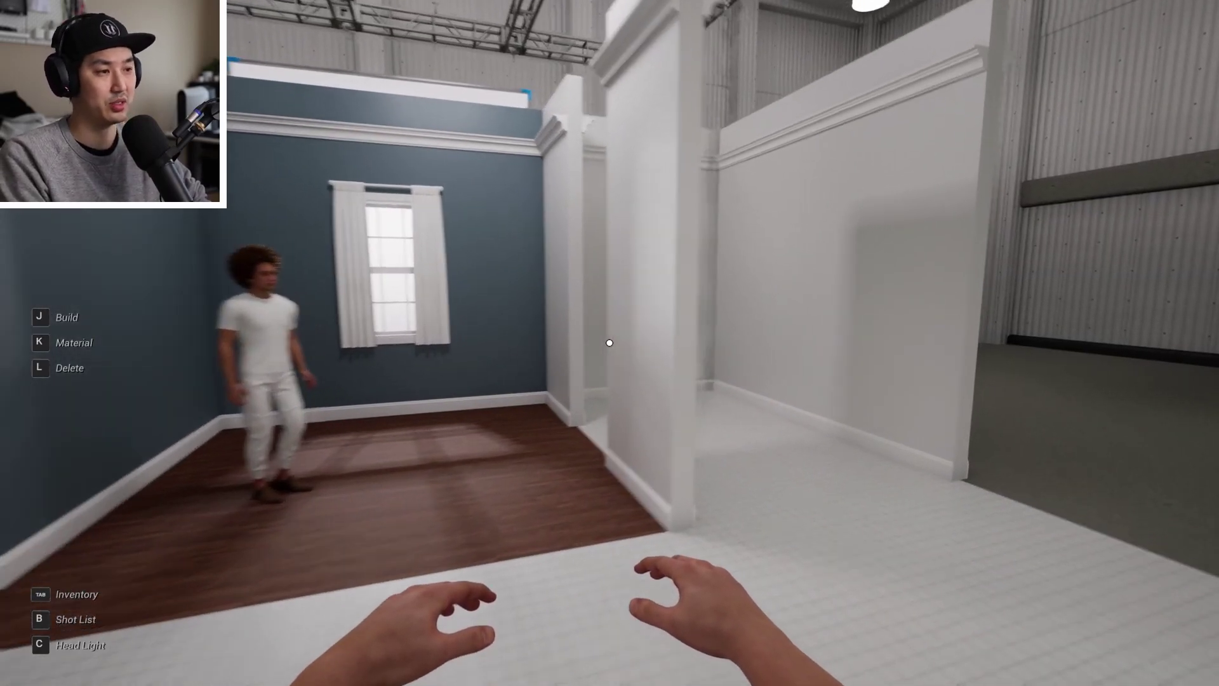
# - Apply a white square-tile material from the WoodFloor category to the floor of the second room
pyautogui.press('j')
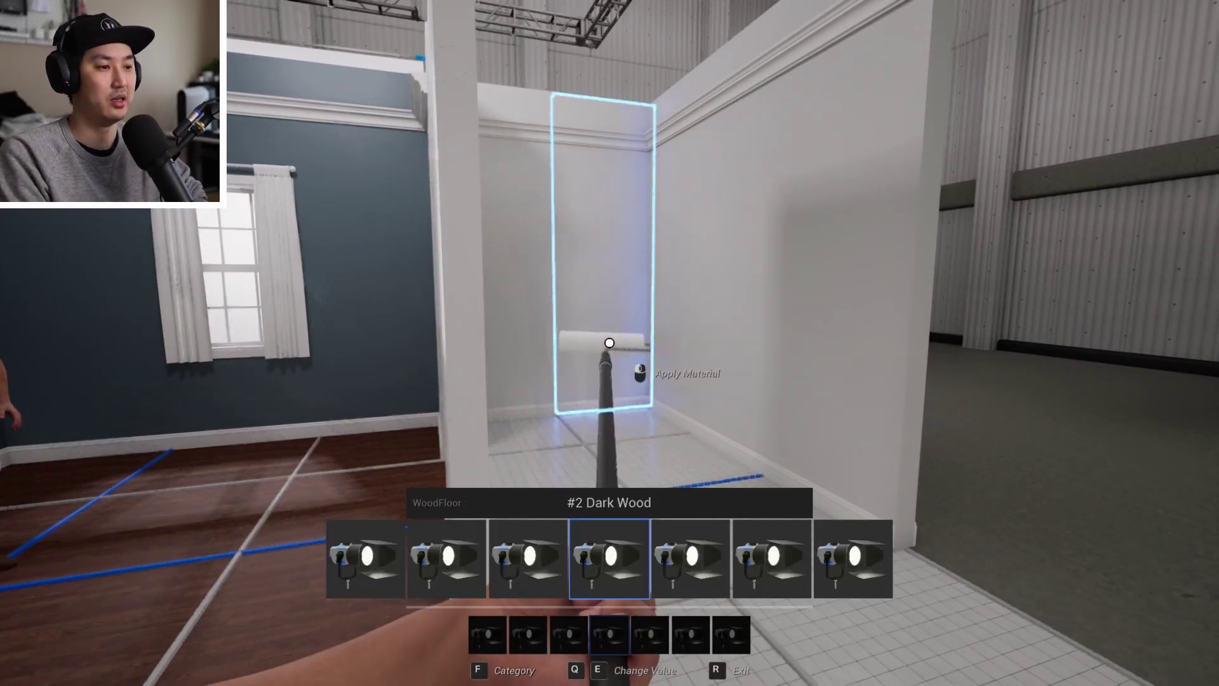
pyautogui.press('w')
pyautogui.press('e')
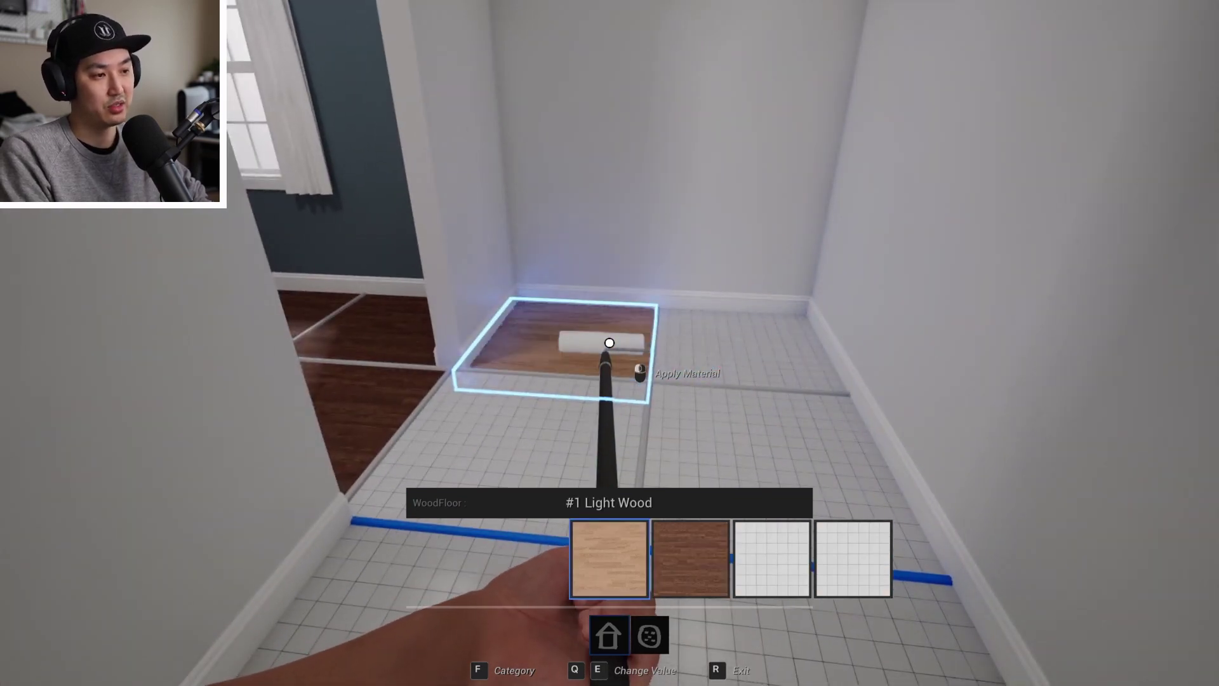
pyautogui.press('e')
pyautogui.press('e')
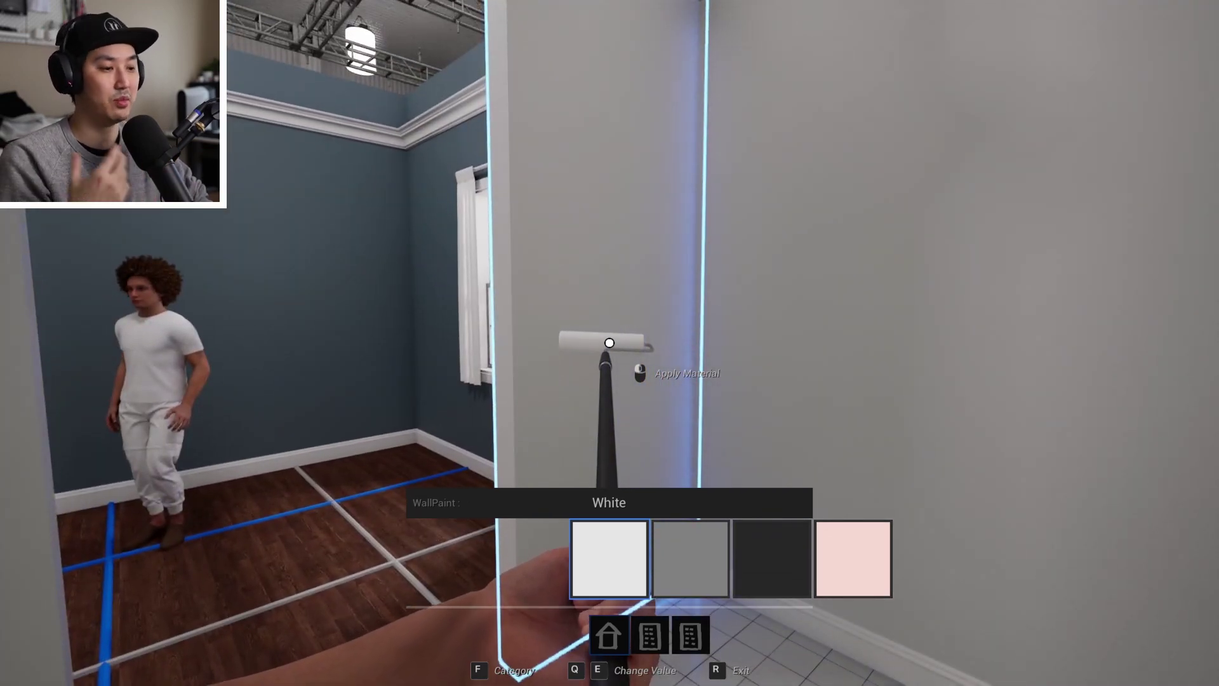
# - Compare the WallPaint, Archviz and FullSatColor material categories on the partition wall and choose Archviz
pyautogui.press('f')
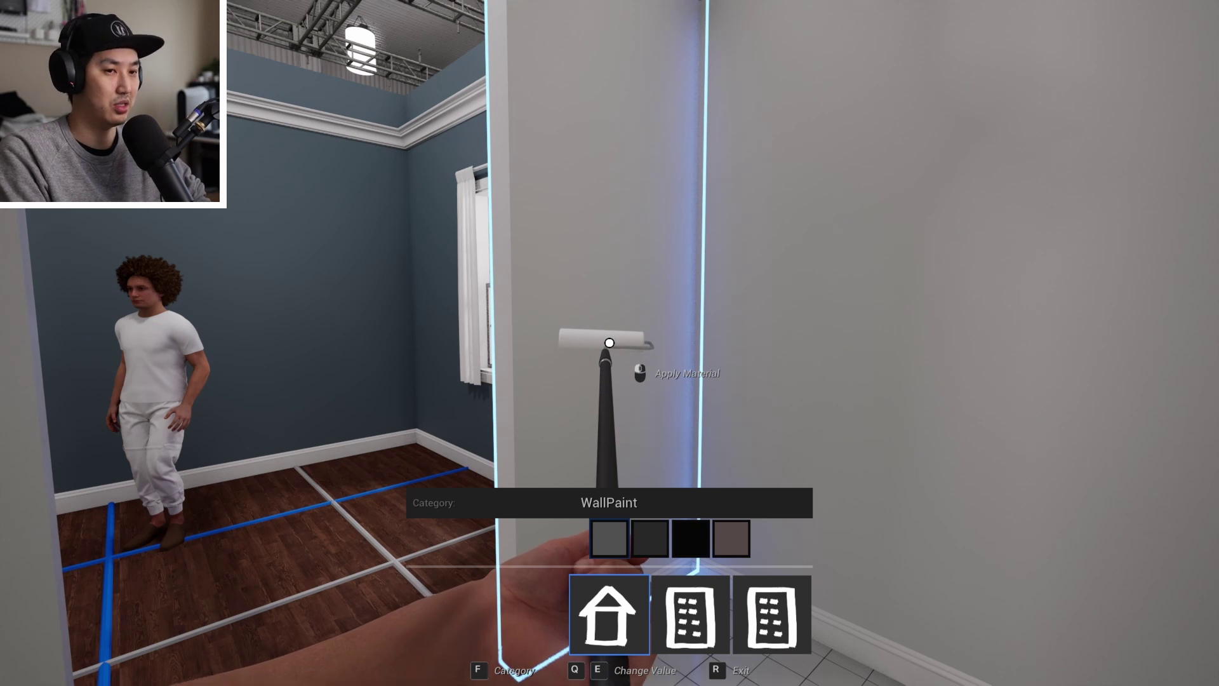
pyautogui.press('e')
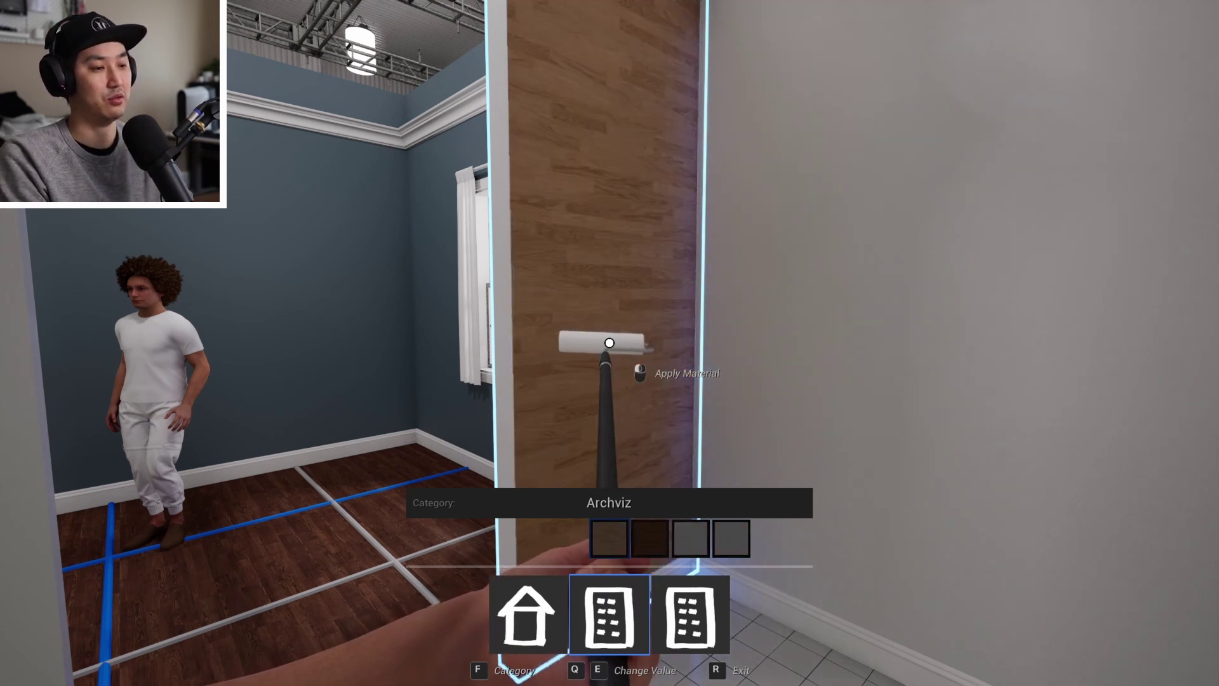
pyautogui.press('e')
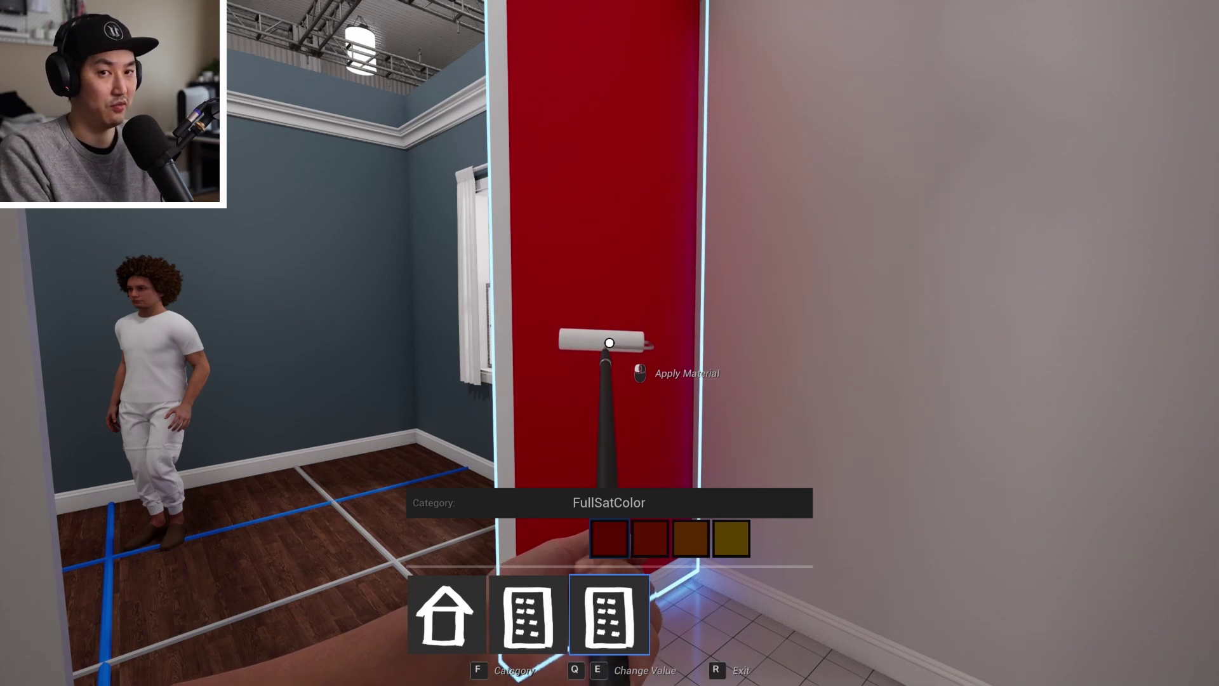
pyautogui.press('q')
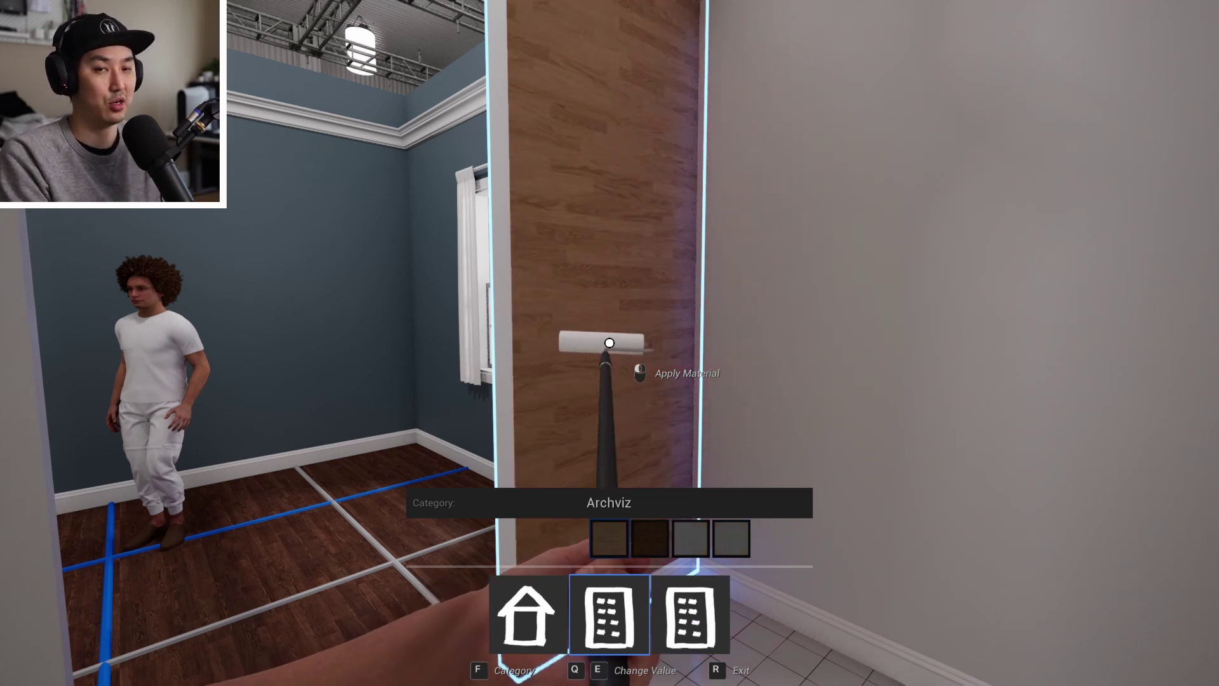
pyautogui.press('q')
pyautogui.press('e')
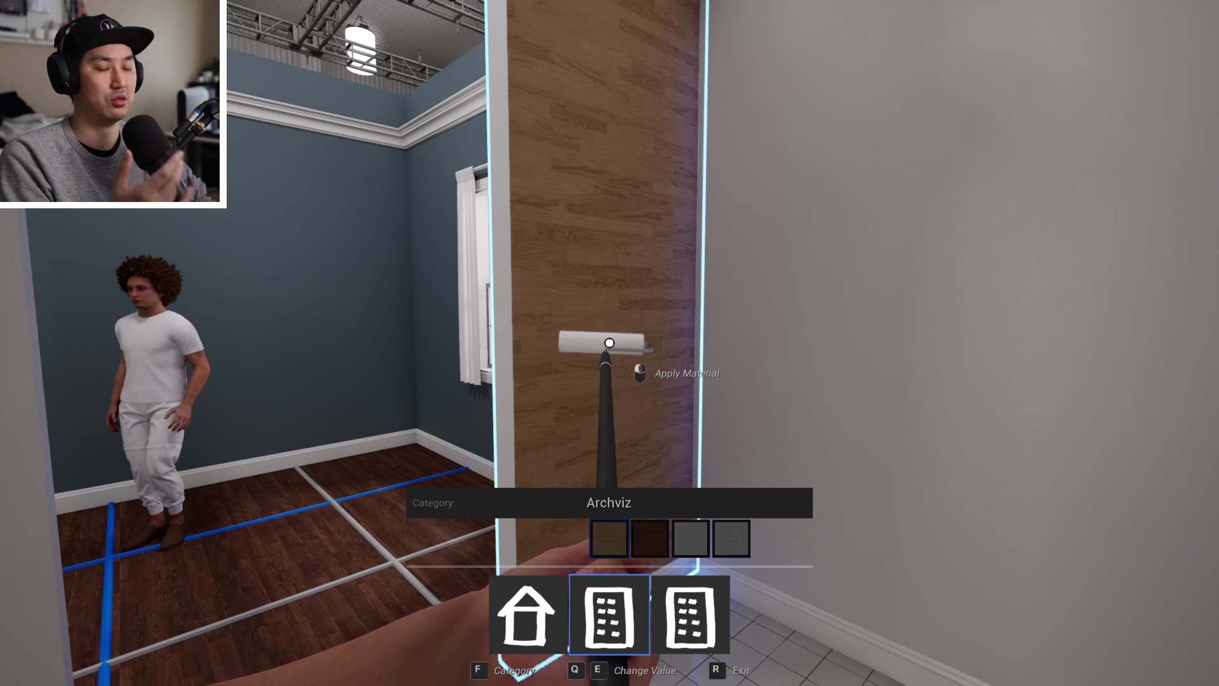
pyautogui.press('f')
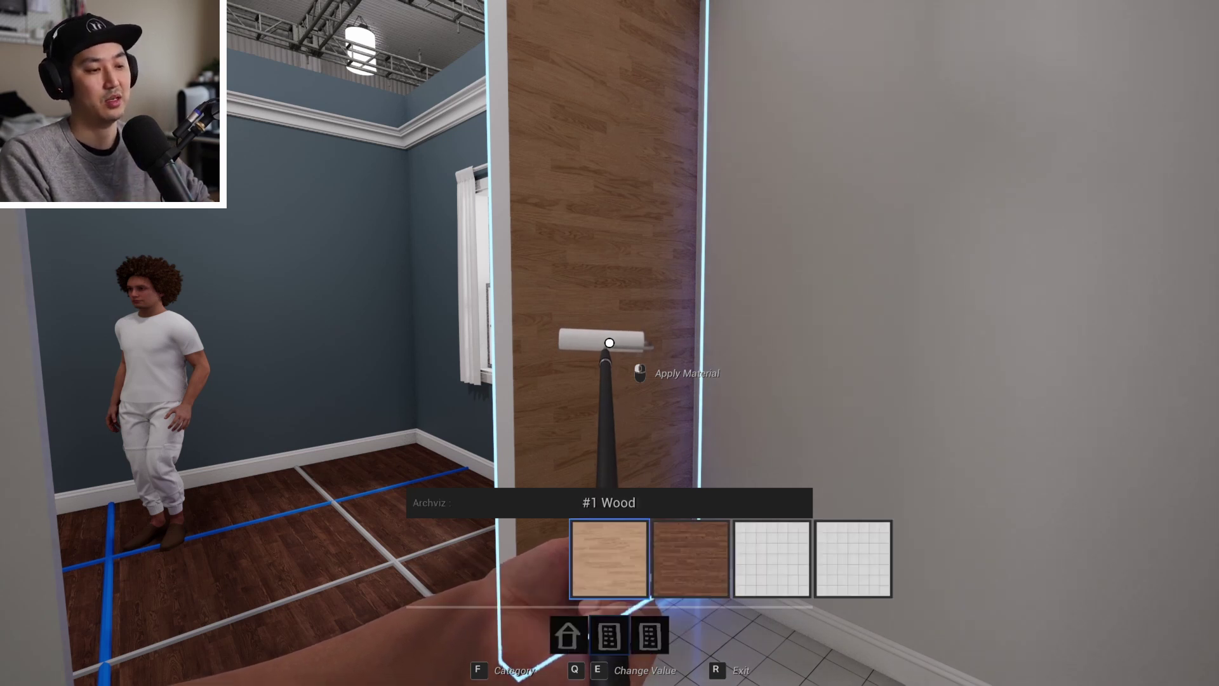
# - Cover the walls of the narrow second room, including its side of the partition, with the Archviz #3 Tile Big material
pyautogui.press('e')
pyautogui.press('e')
pyautogui.press('e')
pyautogui.press('e')
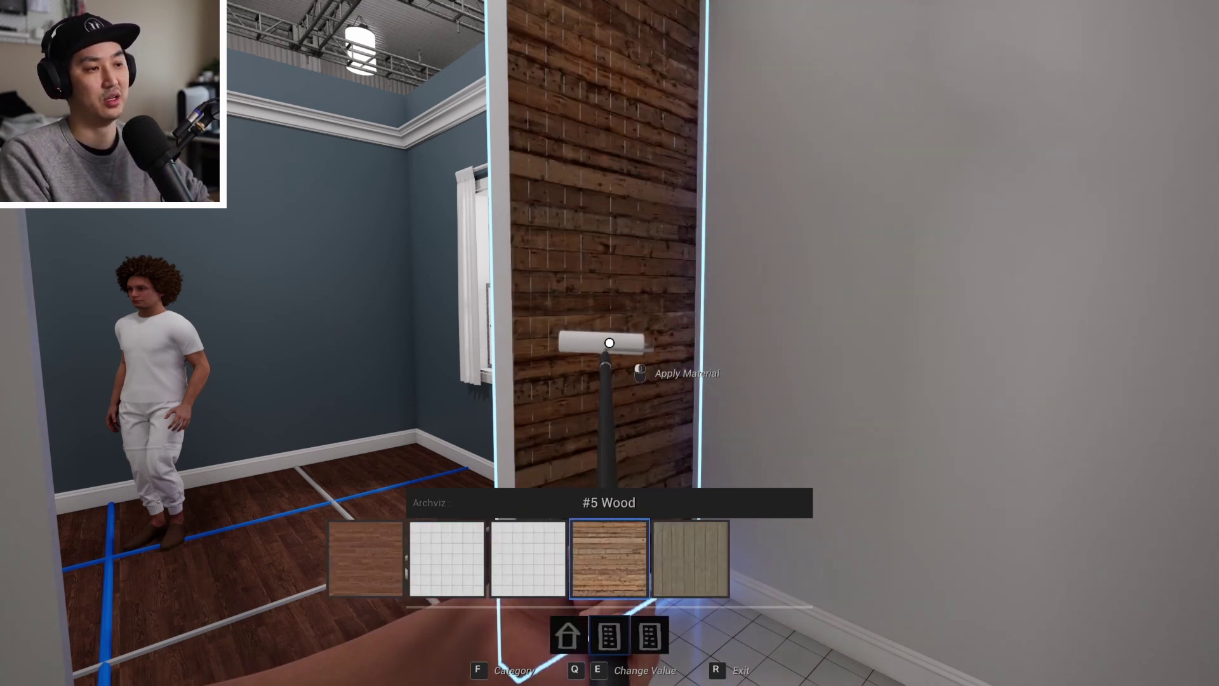
pyautogui.press('e')
pyautogui.press('q')
pyautogui.press('q')
pyautogui.press('q')
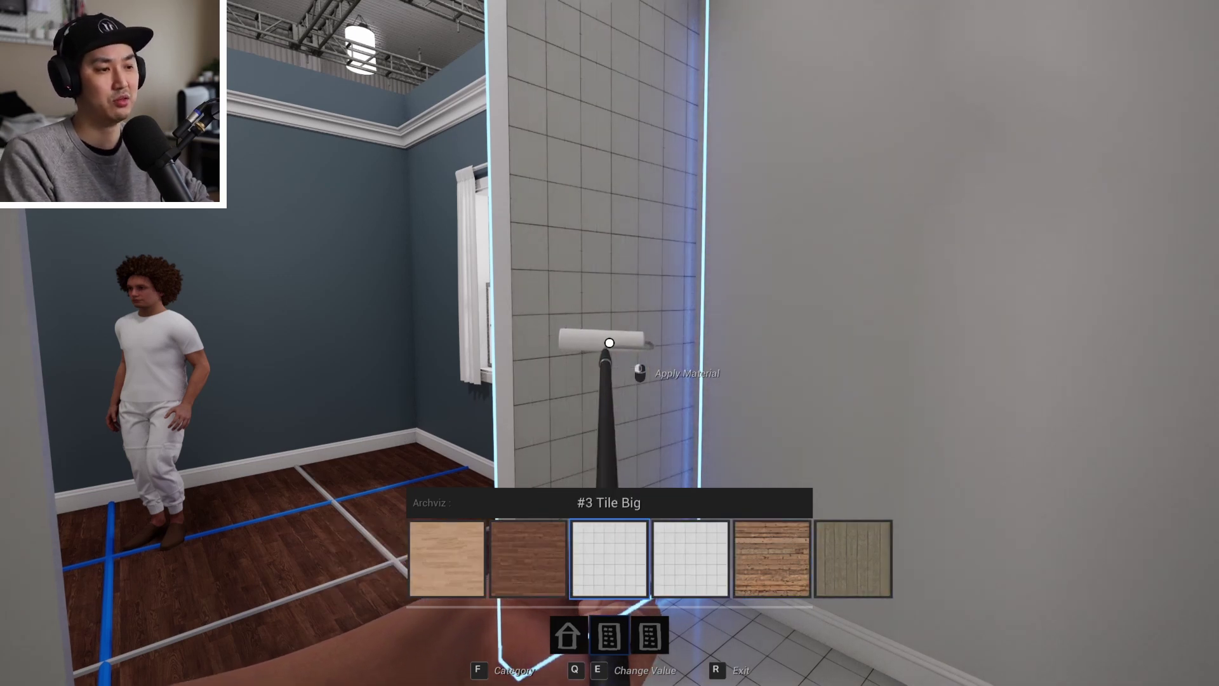
pyautogui.press('a')
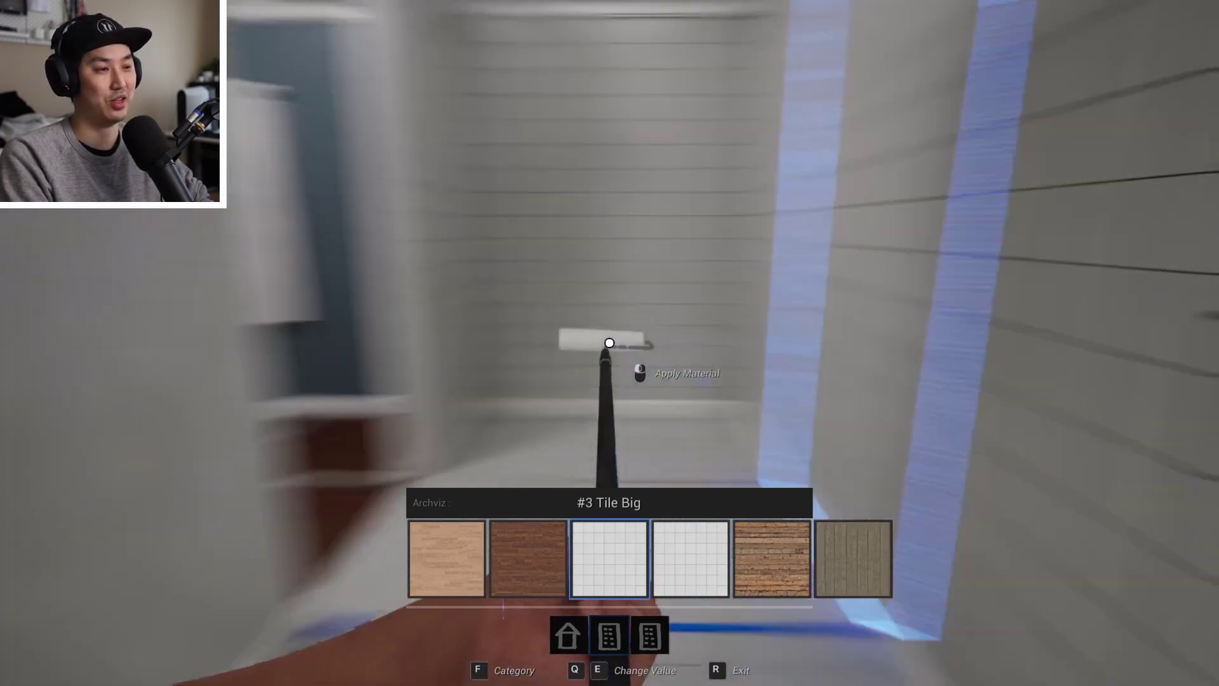
pyautogui.press('r')
pyautogui.press('w')
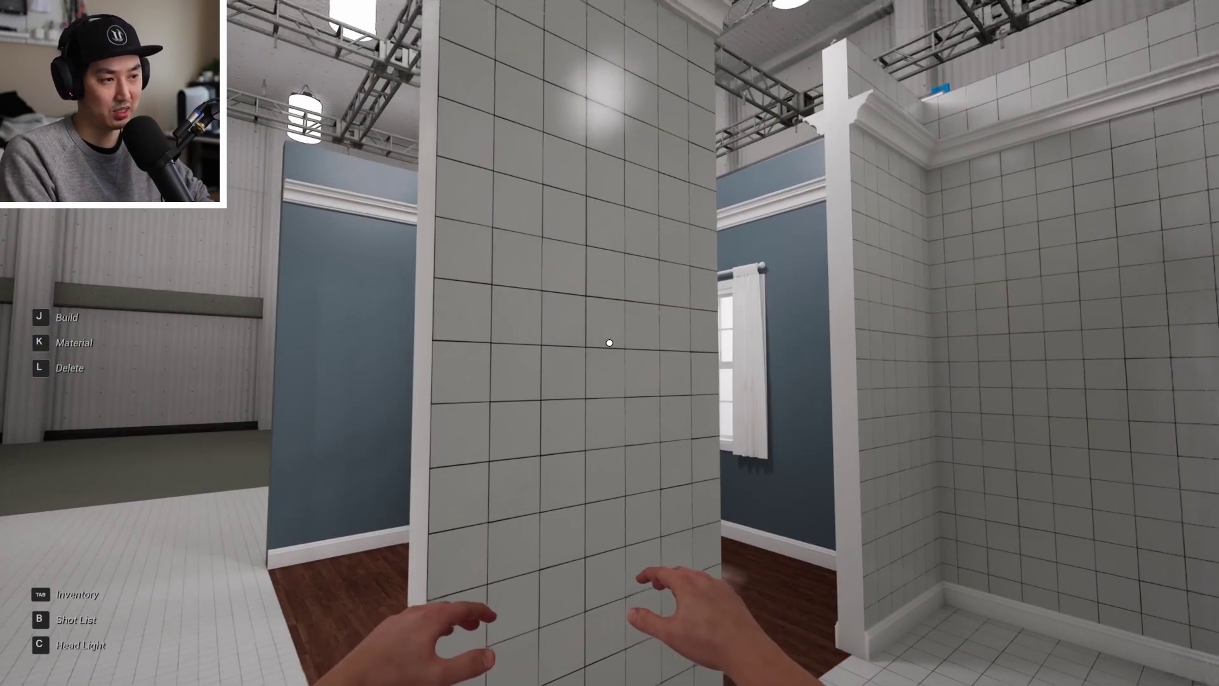
# - Paint the unpainted partition walls facing the wood-floored room with WallPaint #29 Blue
pyautogui.press('w')
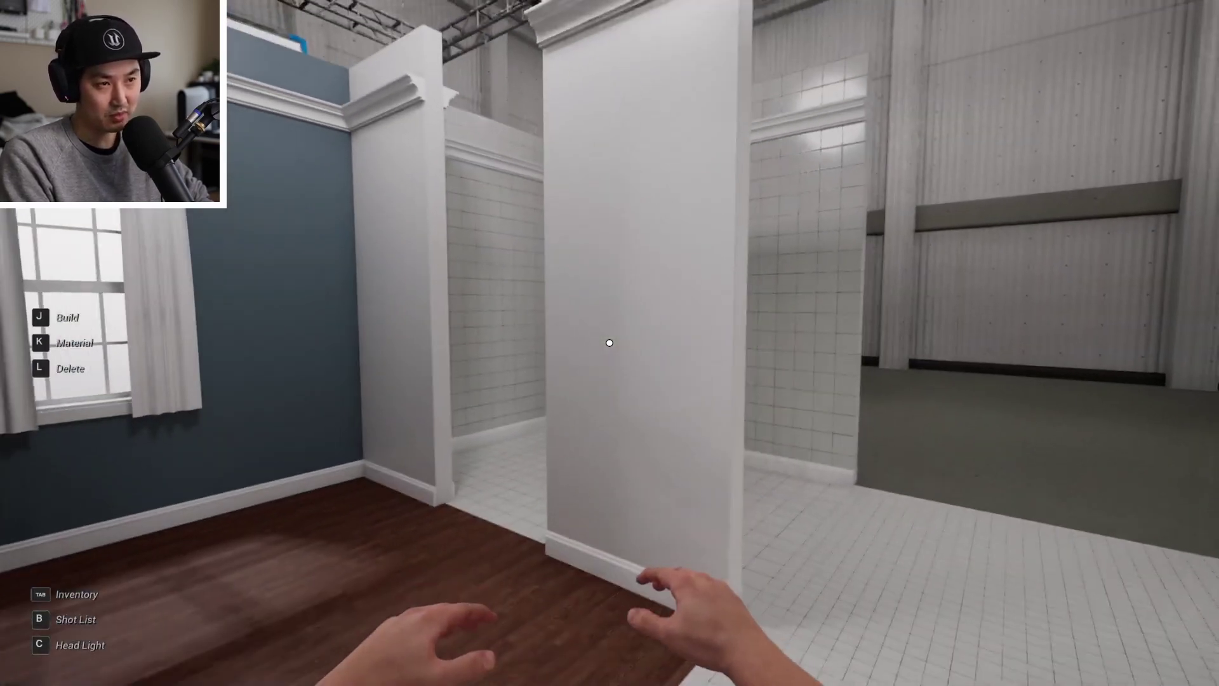
pyautogui.press('k')
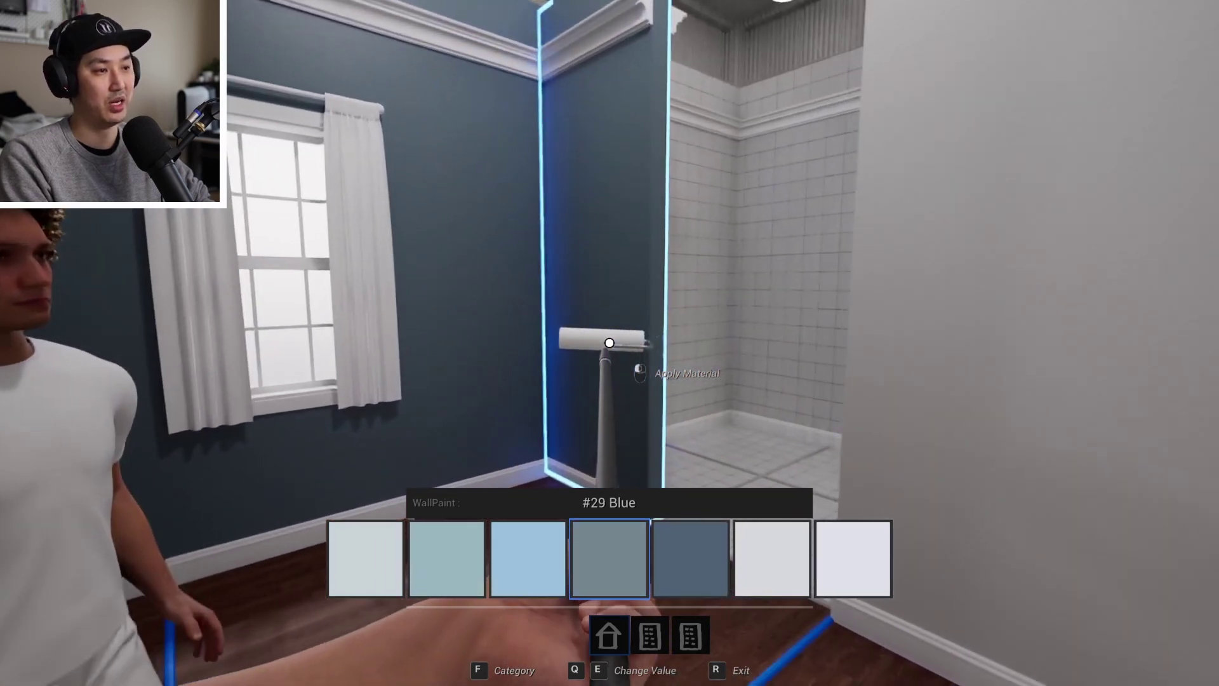
pyautogui.press('r')
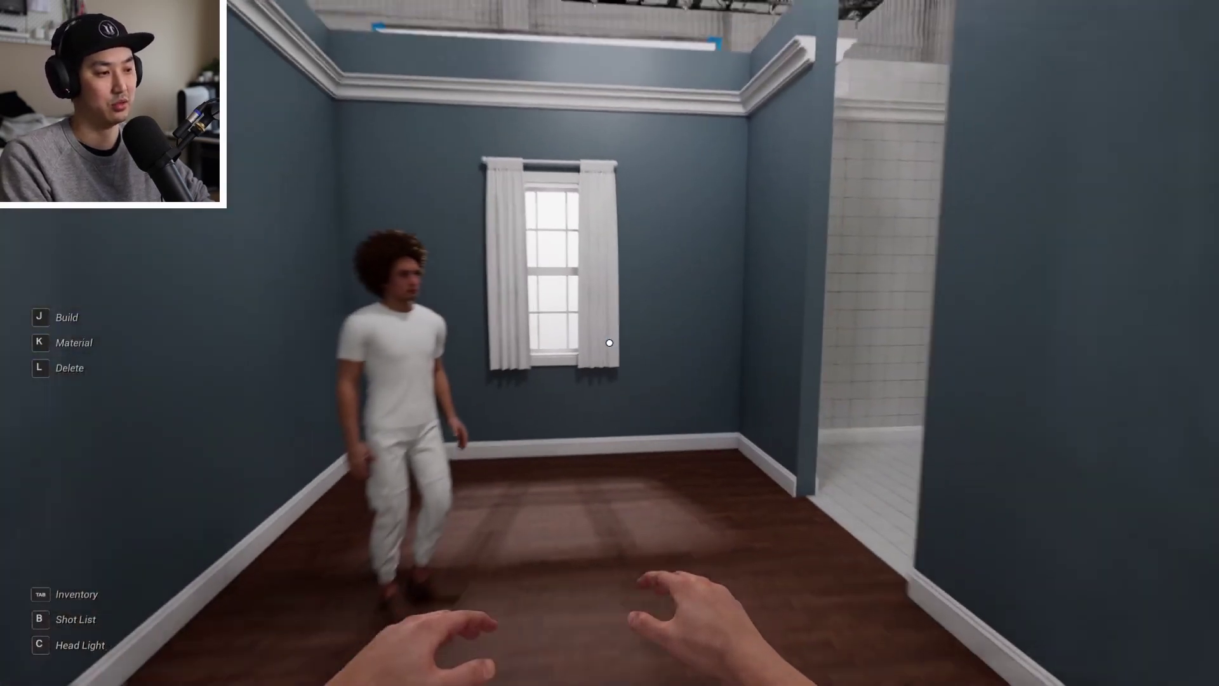
# - Walk through the set to examine the painted partition, the tiled room and the overhead lighting
pyautogui.press('s')
pyautogui.press('d')
pyautogui.press('w')
pyautogui.press('a')
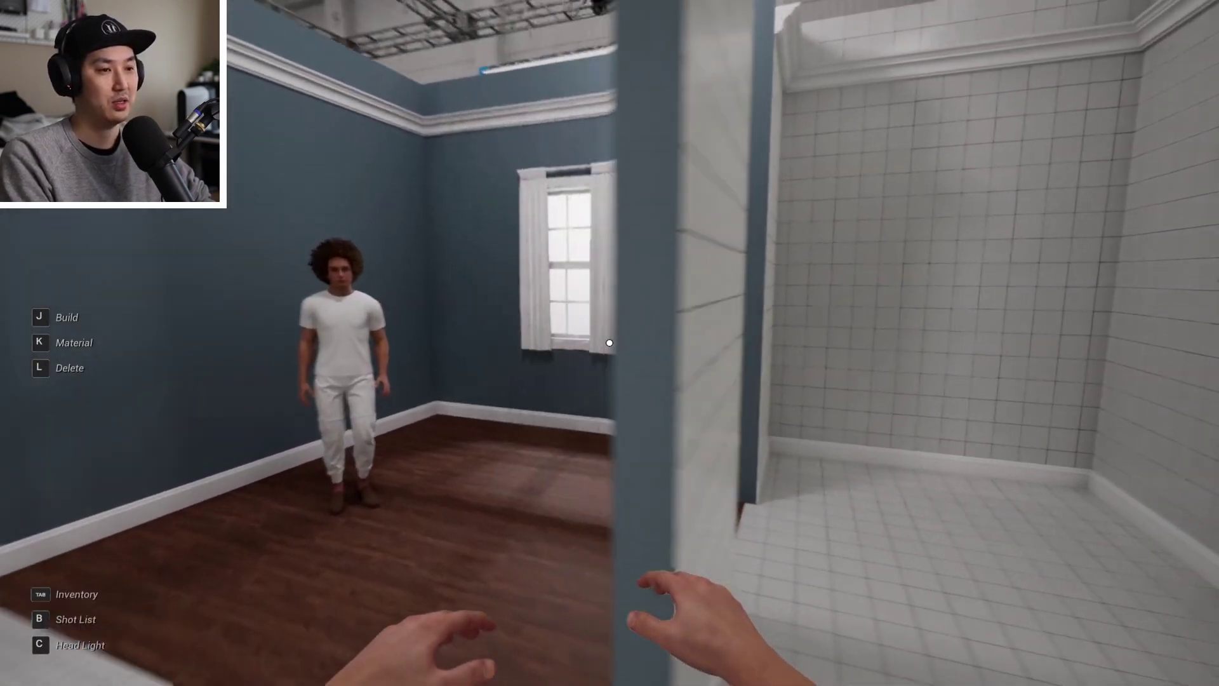
pyautogui.press('s')
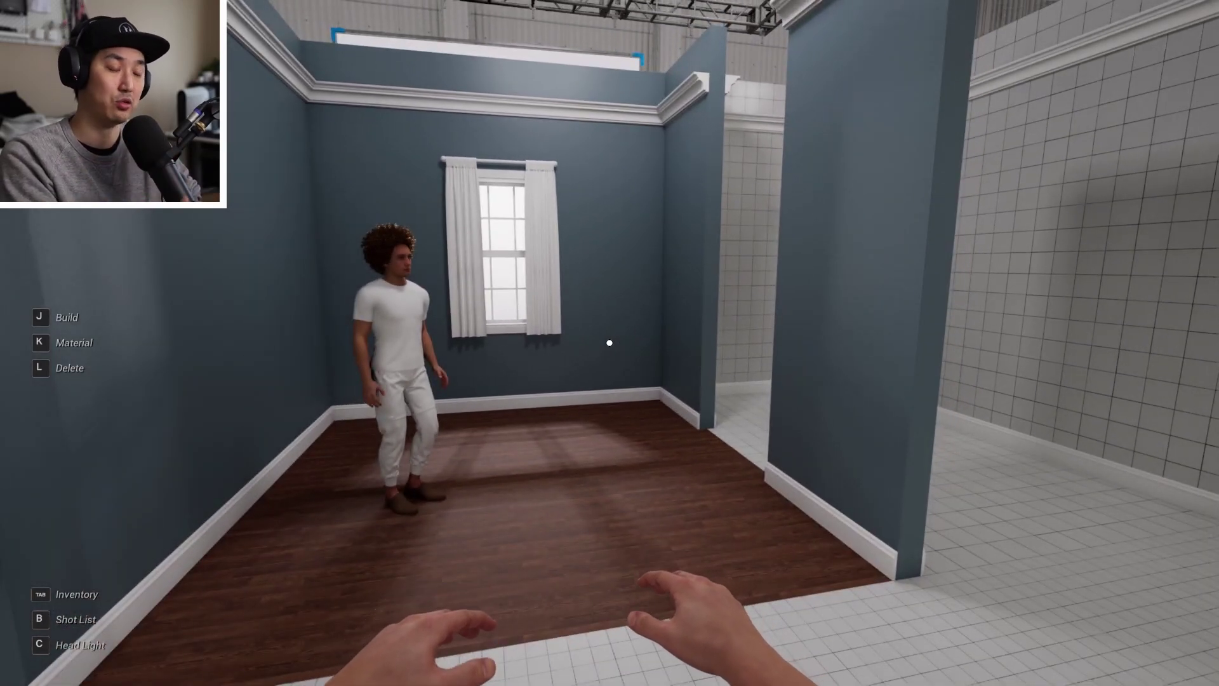
pyautogui.press('s')
pyautogui.press('w')
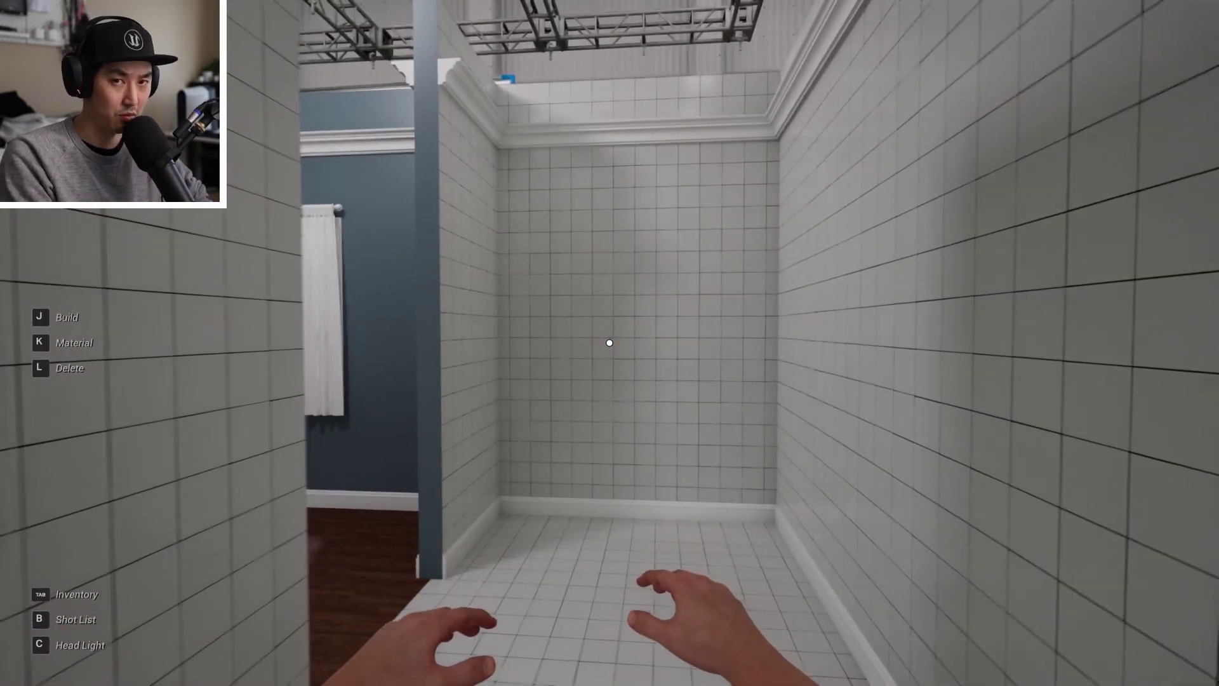
pyautogui.press('a')
pyautogui.press('s')
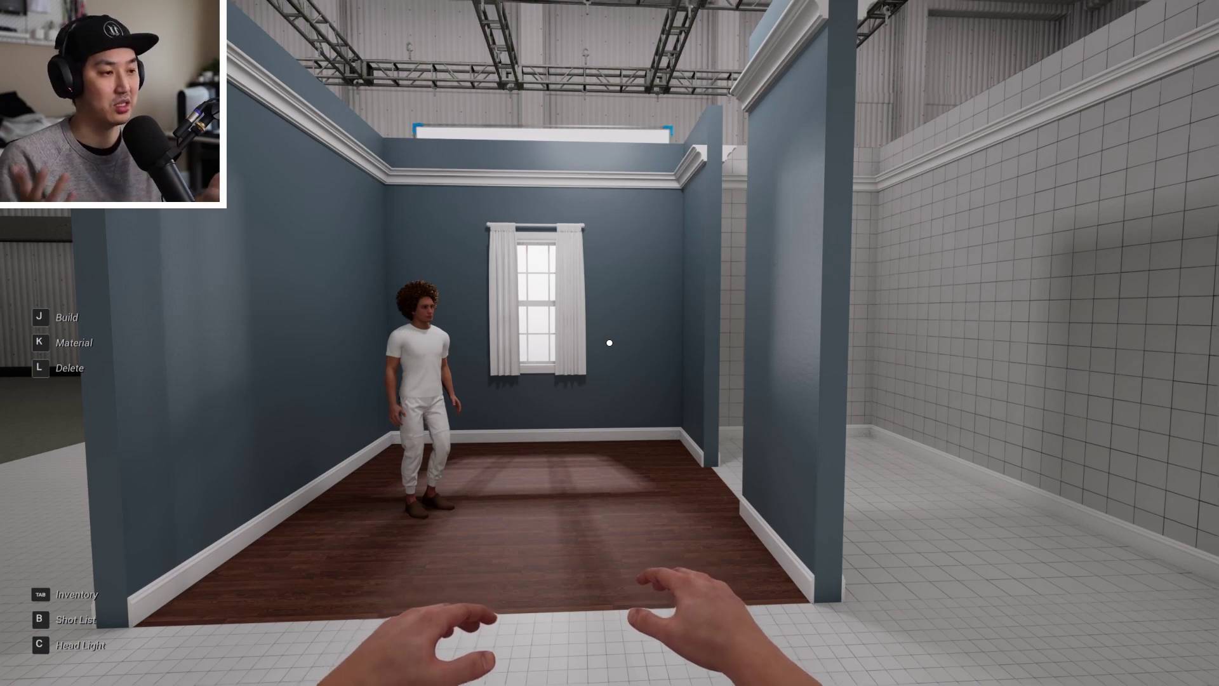
pyautogui.press('s')
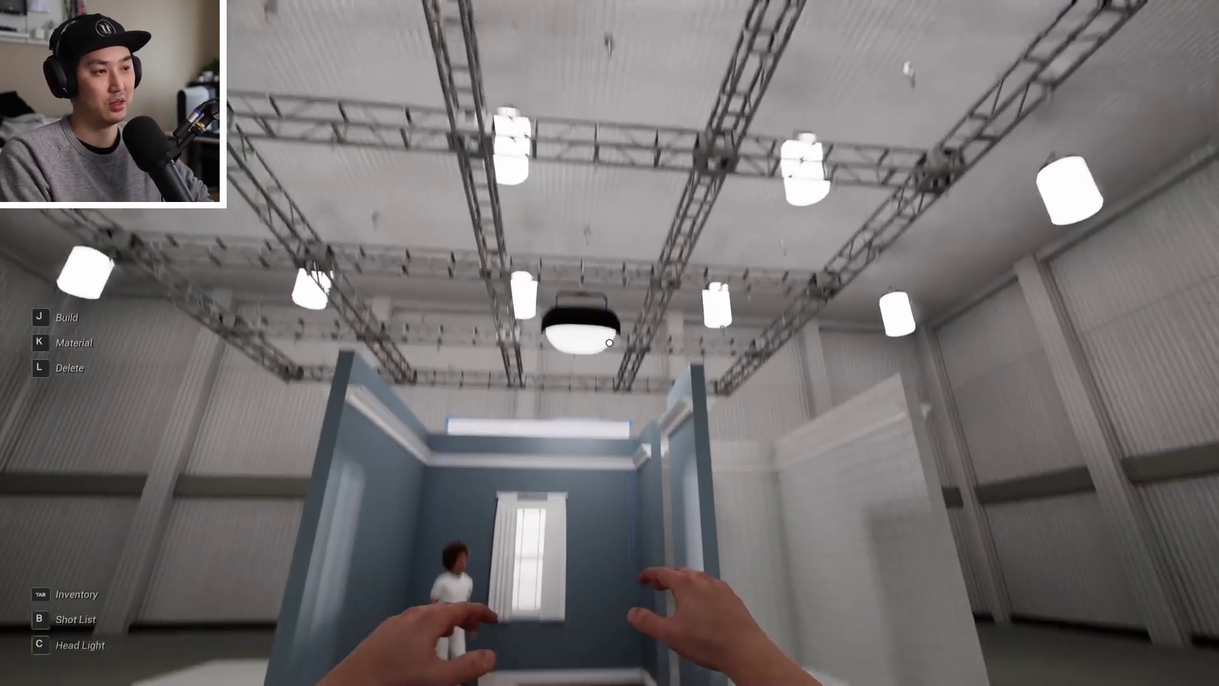
pyautogui.press('w')
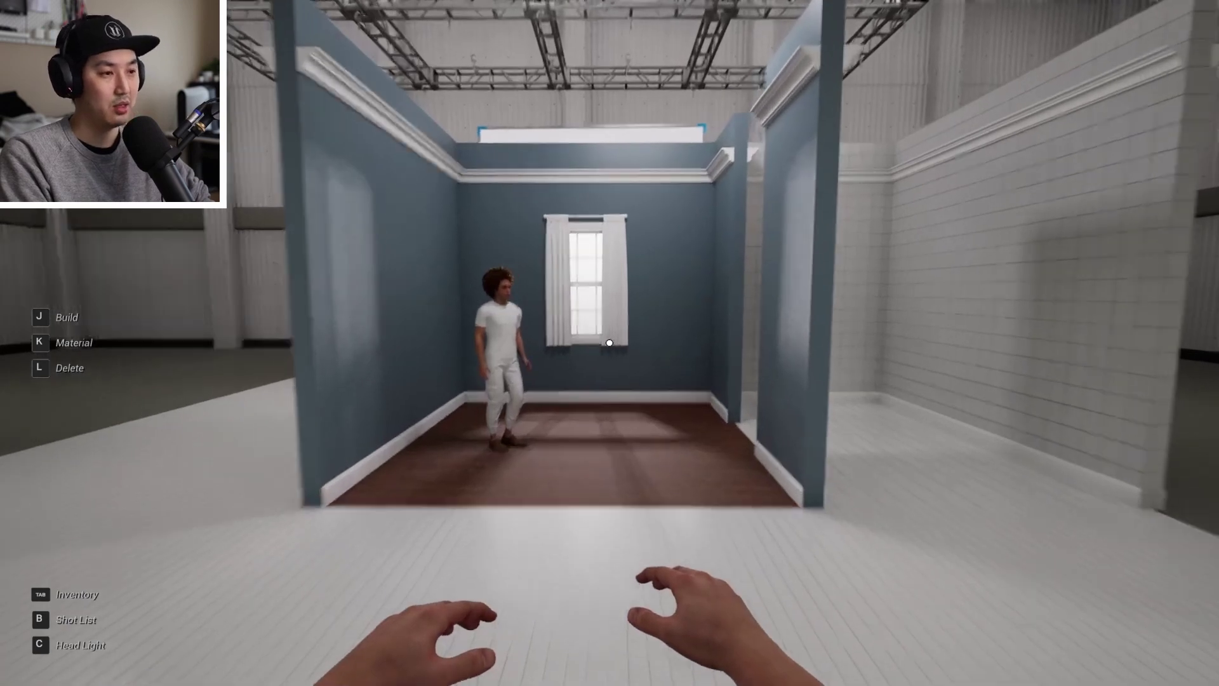
pyautogui.press('w')
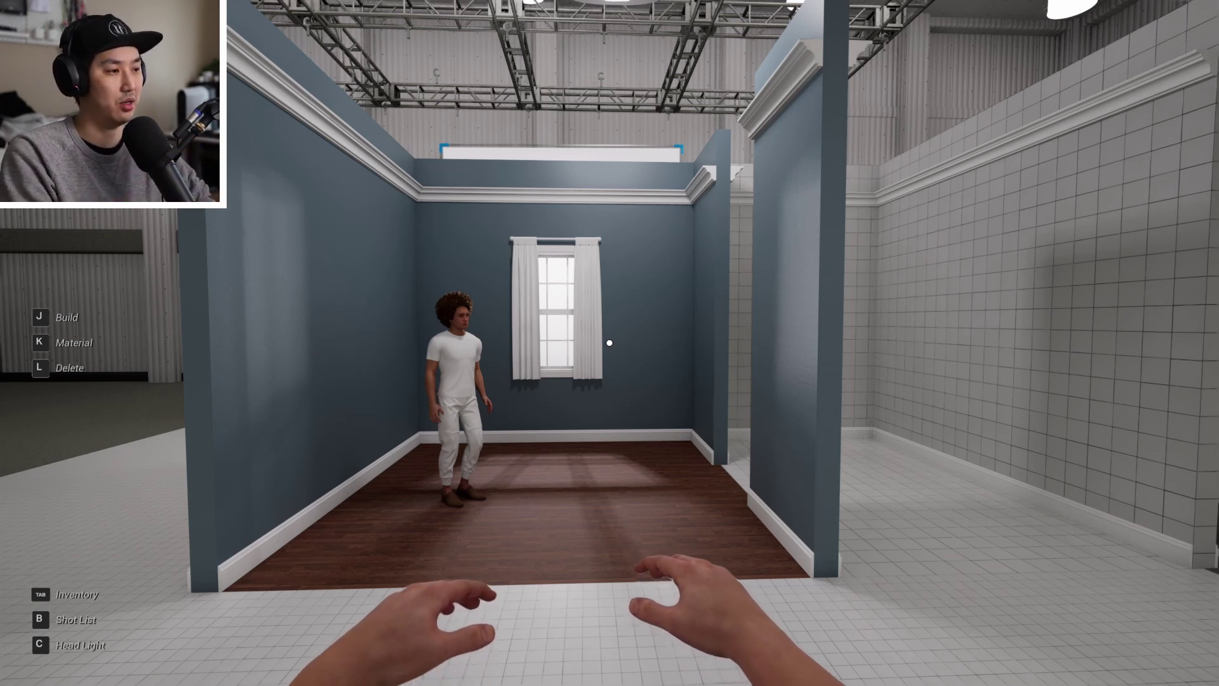
# - Inspect both rooms side by side from outside the open side of the set
pyautogui.press('s')
pyautogui.press('d')
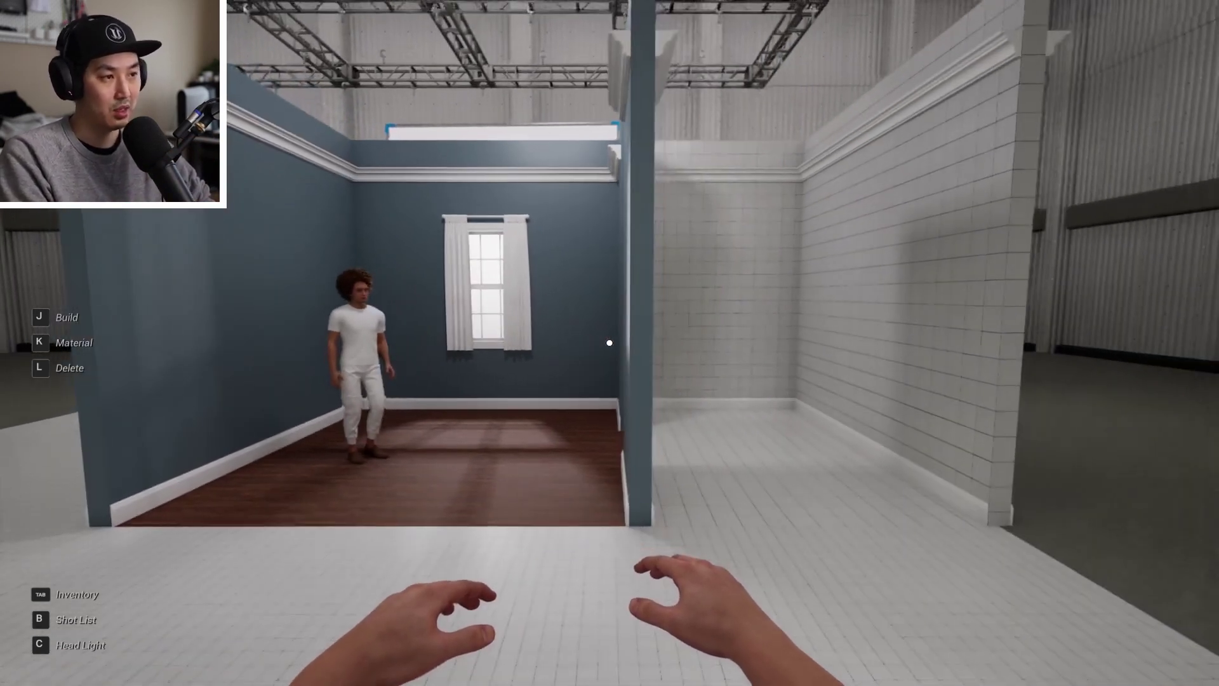
pyautogui.press('a')
pyautogui.press('w')
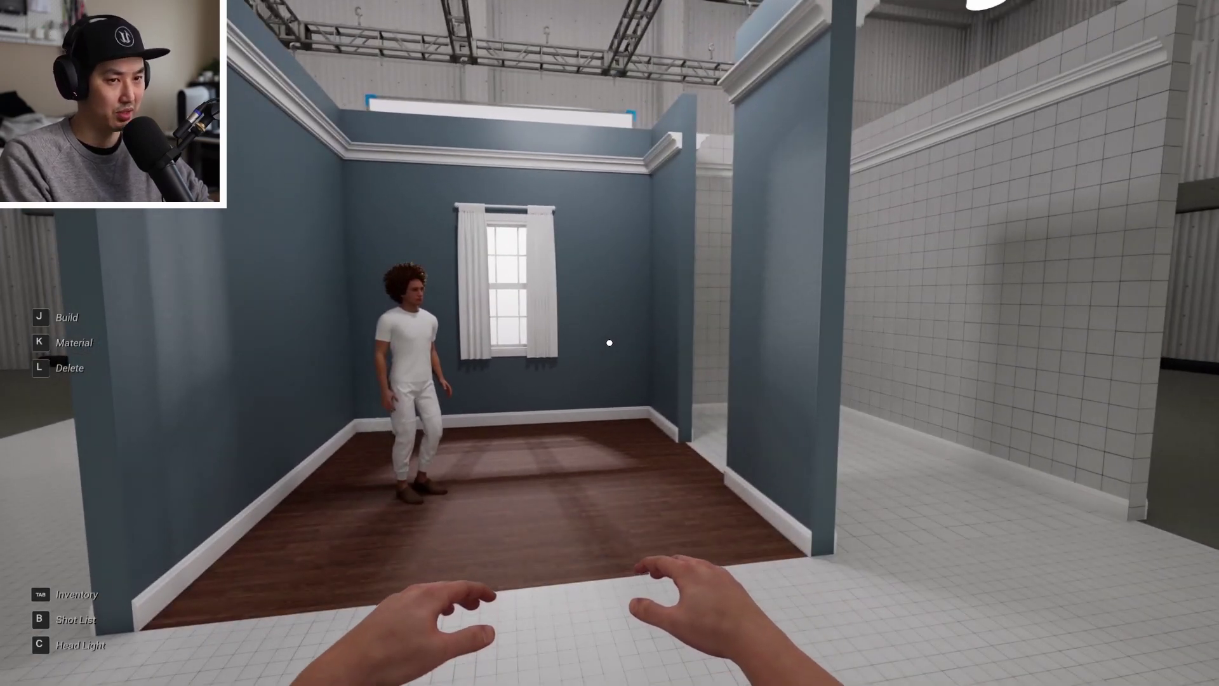
pyautogui.moveTo(609, 343)
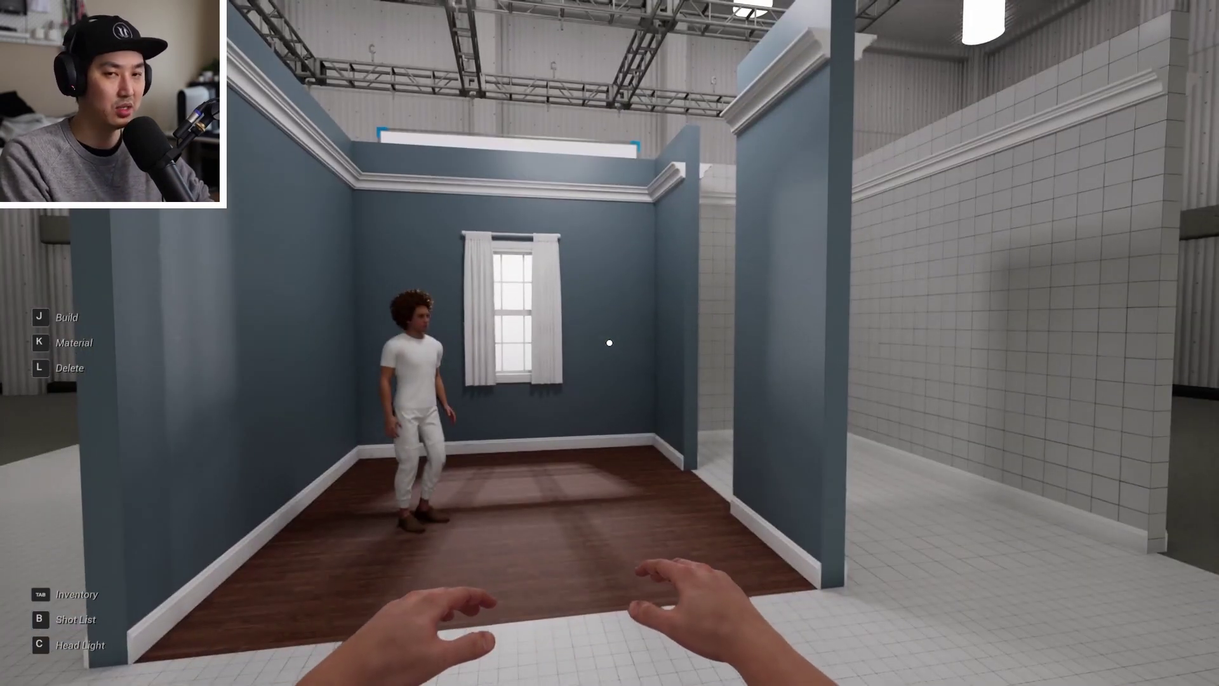
pyautogui.press('w')
pyautogui.press('d')
pyautogui.press('s')
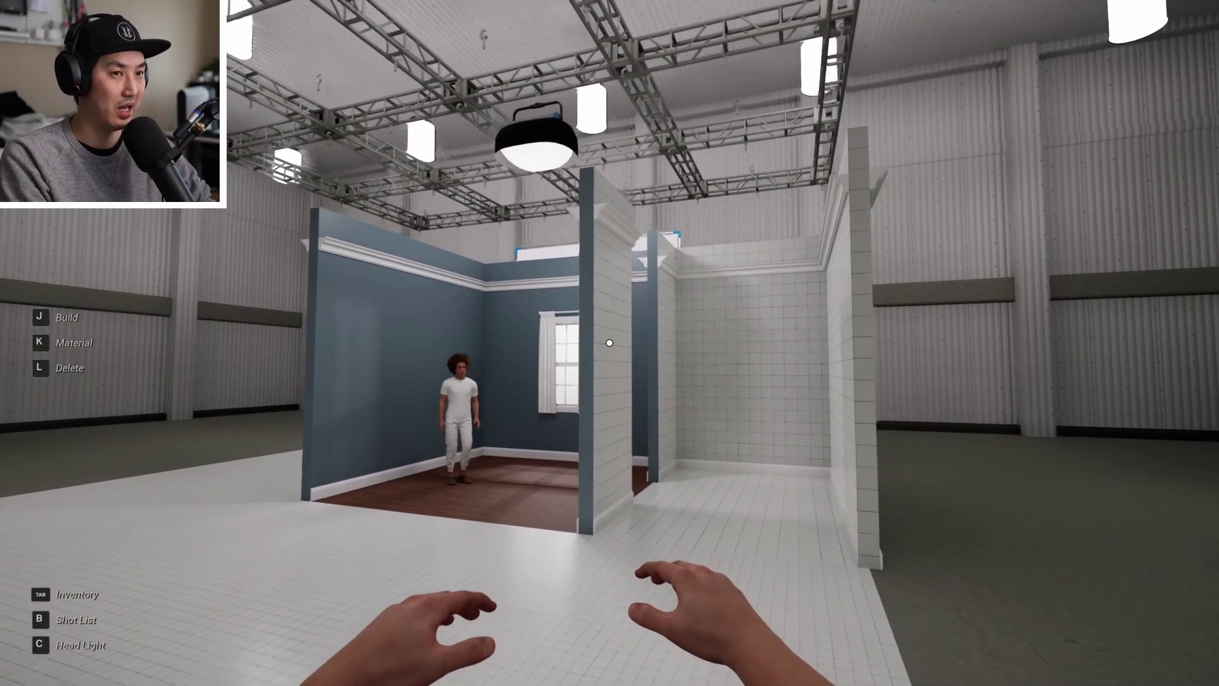
pyautogui.press('w')
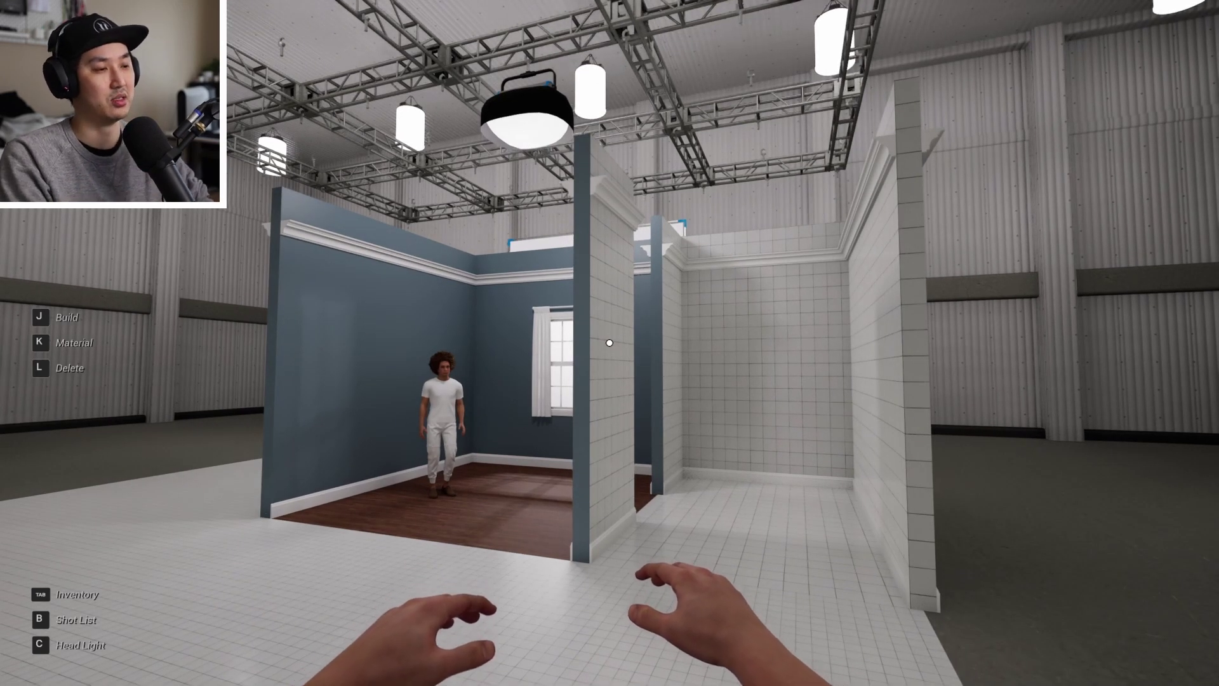
pyautogui.press('w')
pyautogui.press('a')
pyautogui.press('s')
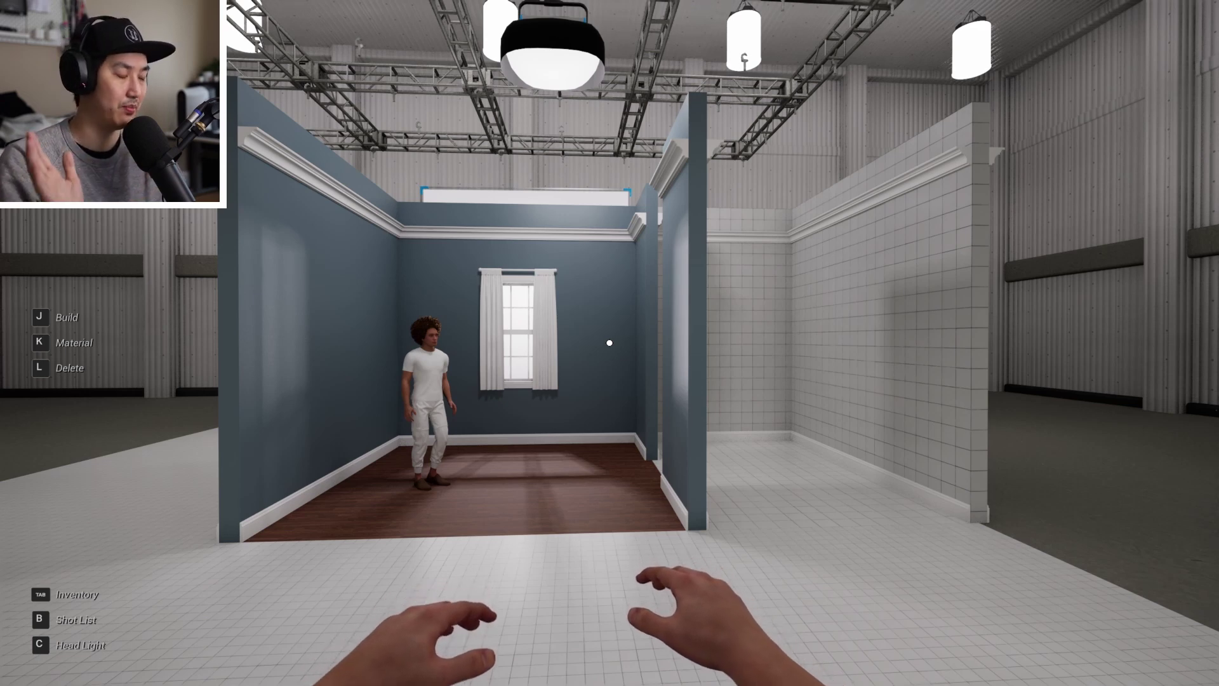
# - Change the actor's hair from the curly afro to the short swept-up style in the groom options
pyautogui.press('w')
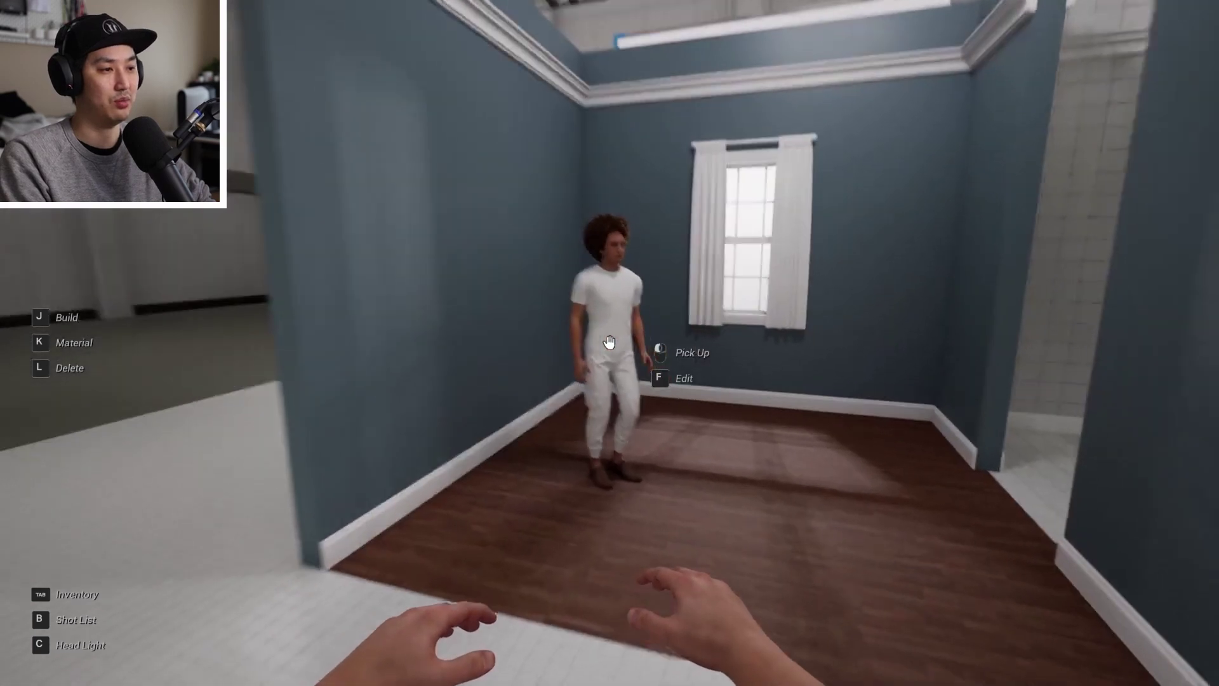
pyautogui.press('f')
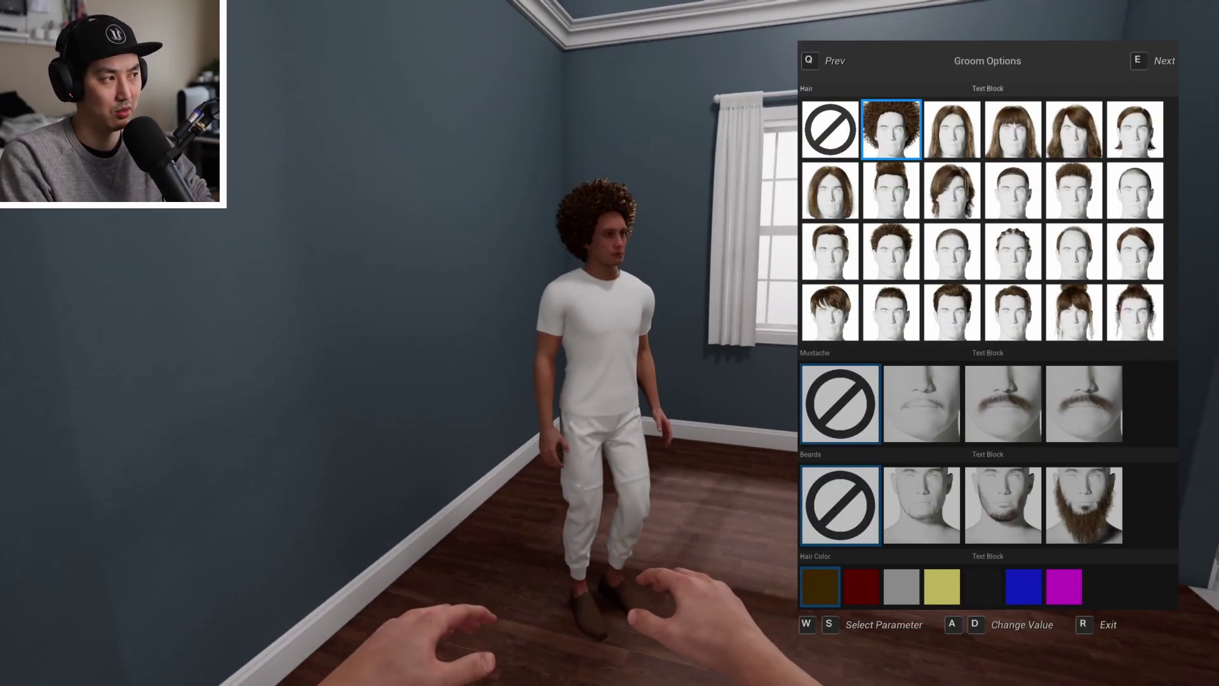
pyautogui.press('e')
pyautogui.press('q')
pyautogui.press('d')
pyautogui.press('d')
pyautogui.press('d')
pyautogui.press('d')
pyautogui.press('d')
pyautogui.press('d')
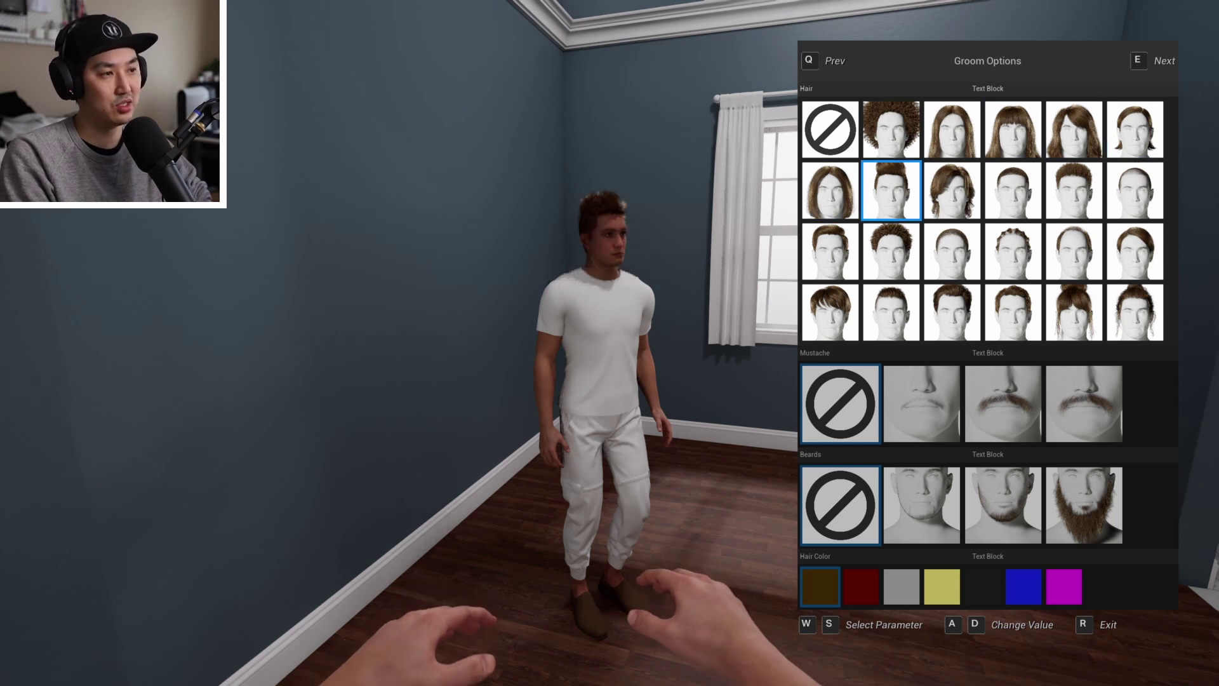
# - Dress the actor in the black leather jacket, keeping the current trousers, and finish editing the actor
pyautogui.press('e')
pyautogui.press('d')
pyautogui.press('d')
pyautogui.press('d')
pyautogui.press('s')
pyautogui.press('s')
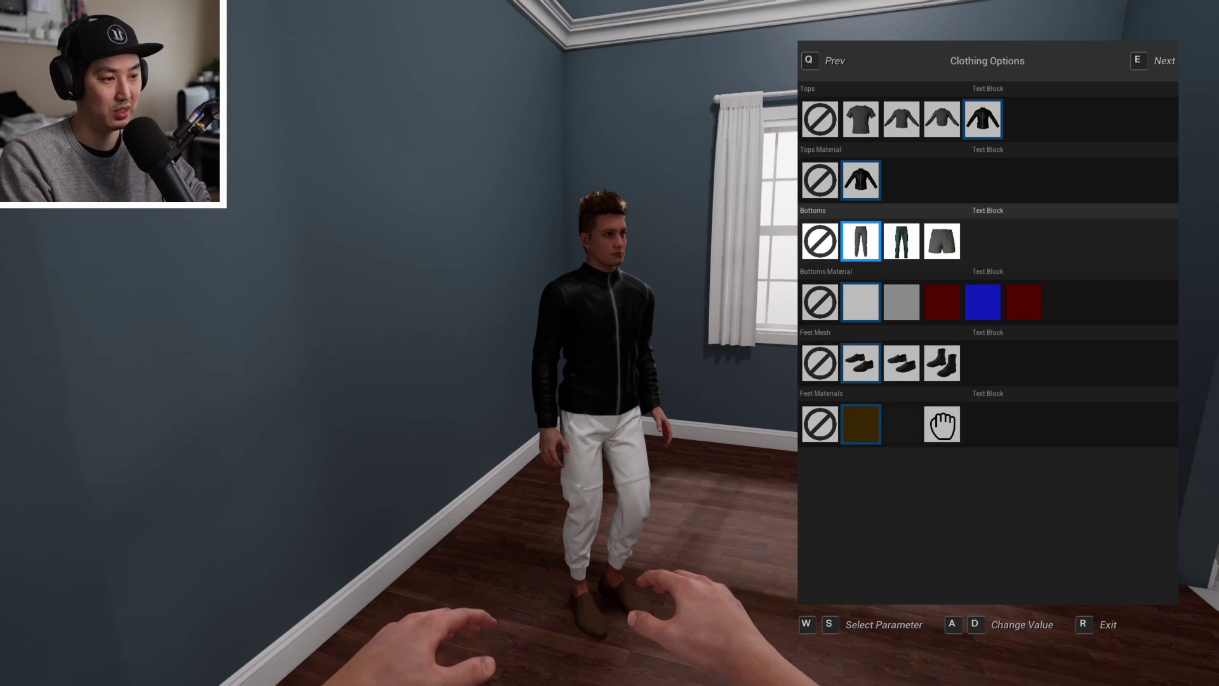
pyautogui.press('r')
# - Place a camera dolly in front of the open side of the set and take control of it
pyautogui.press('s')
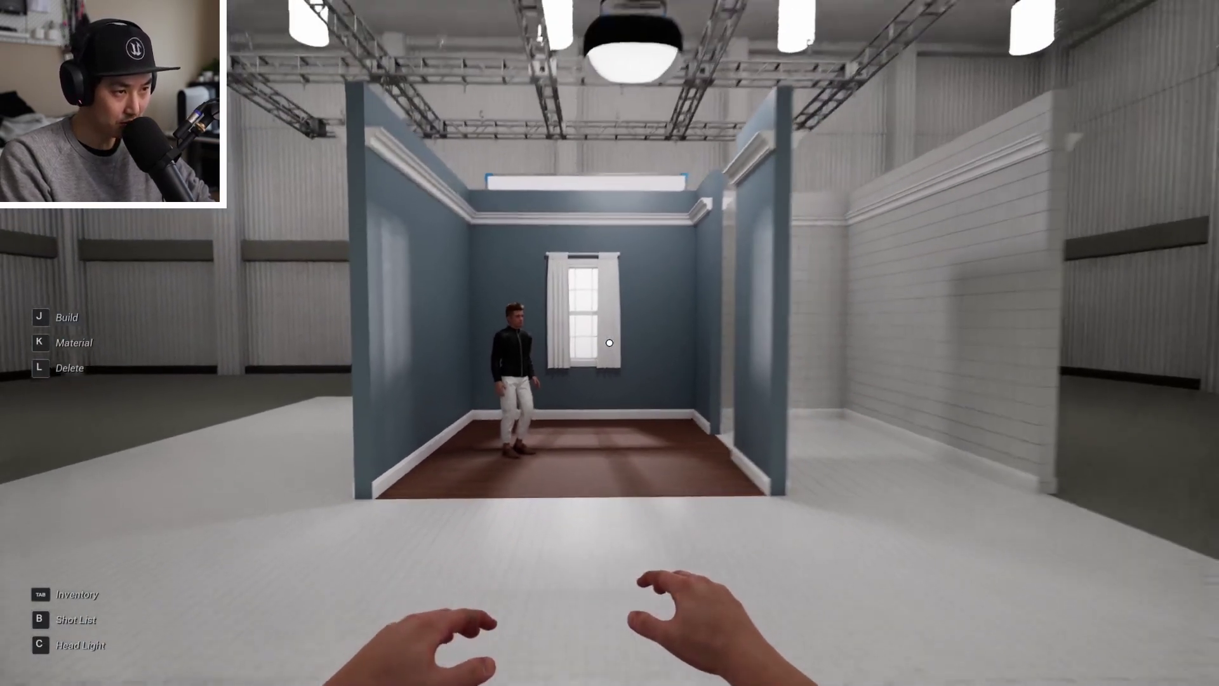
pyautogui.press('Tab')
pyautogui.press('w')
pyautogui.press('w')
pyautogui.press('a')
pyautogui.press('Return')
pyautogui.press('w')
pyautogui.press('f')
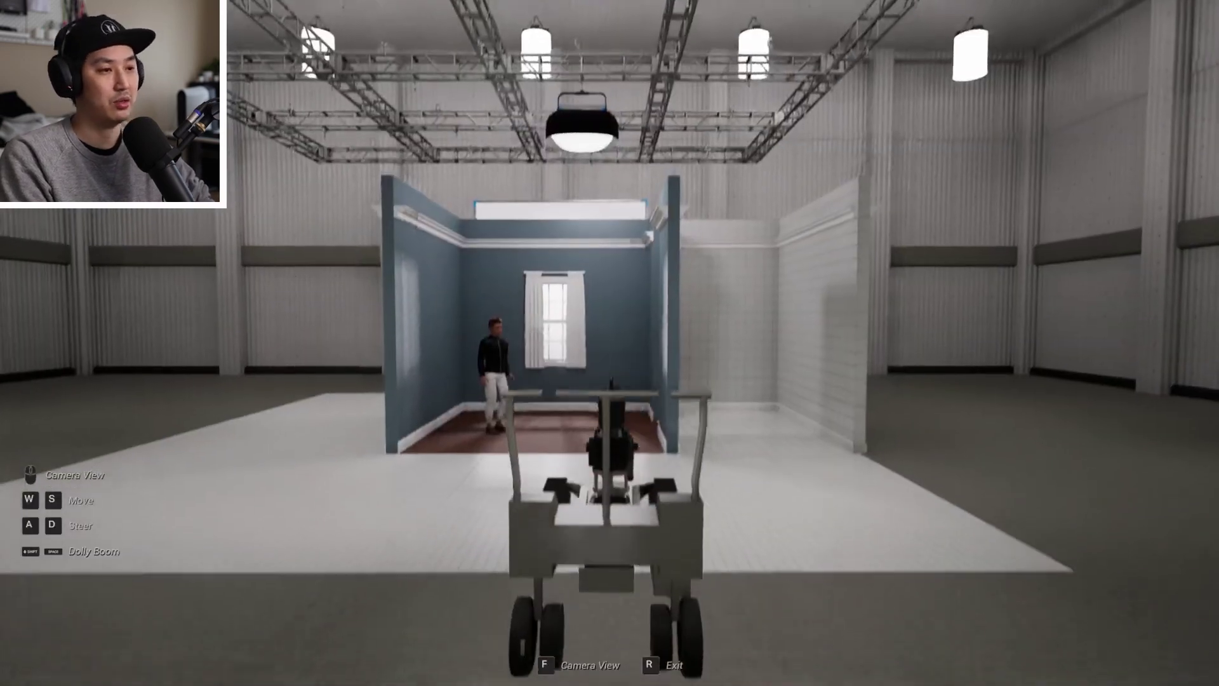
# - Enter the dolly's camera view and set the recording format to 2x Ana
pyautogui.press('f')
pyautogui.press('e')
pyautogui.press('e')
pyautogui.press('e')
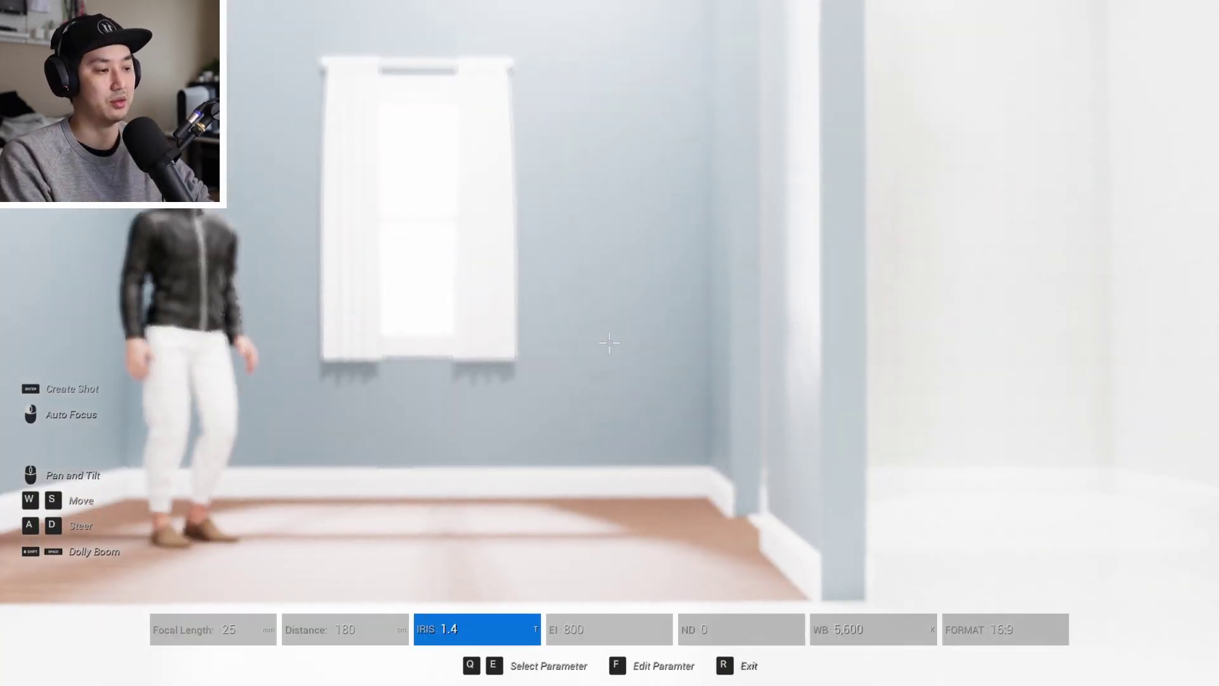
pyautogui.press('e')
pyautogui.press('e')
pyautogui.press('e')
pyautogui.press('f')
pyautogui.press('e')
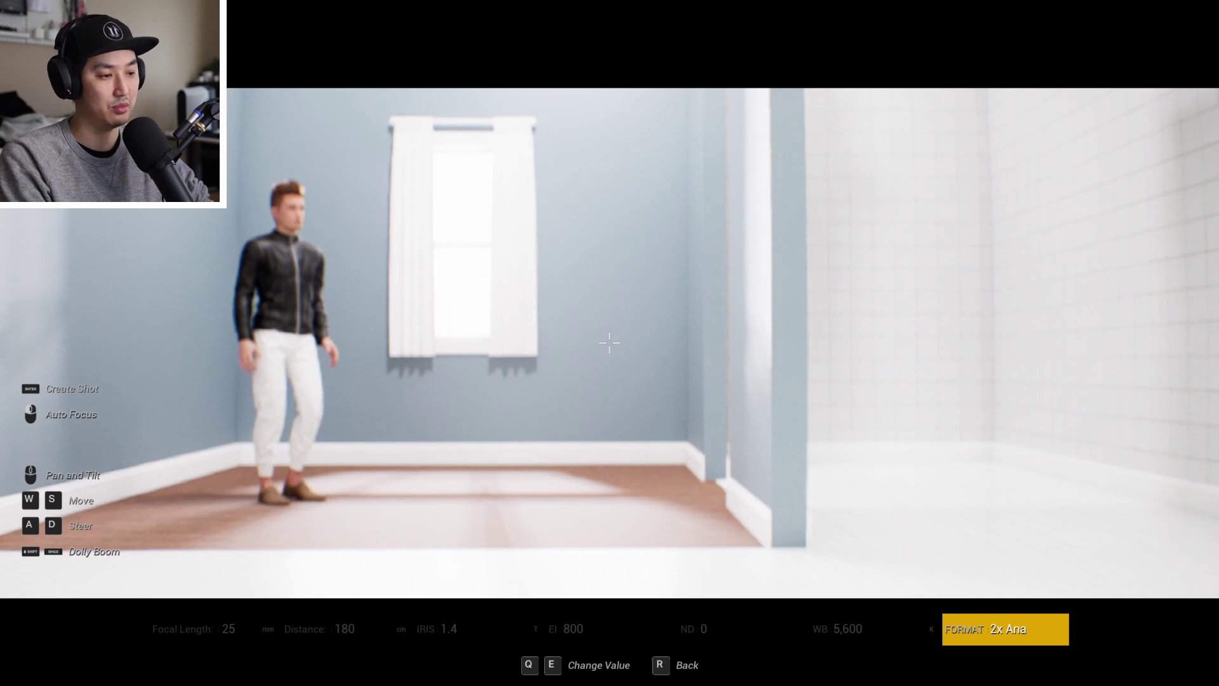
pyautogui.press('r')
# - Auto-focus the camera inside the blue room and reposition the dolly to frame the actor and both rooms
pyautogui.press('q')
pyautogui.press('q')
pyautogui.press('q')
pyautogui.press('q')
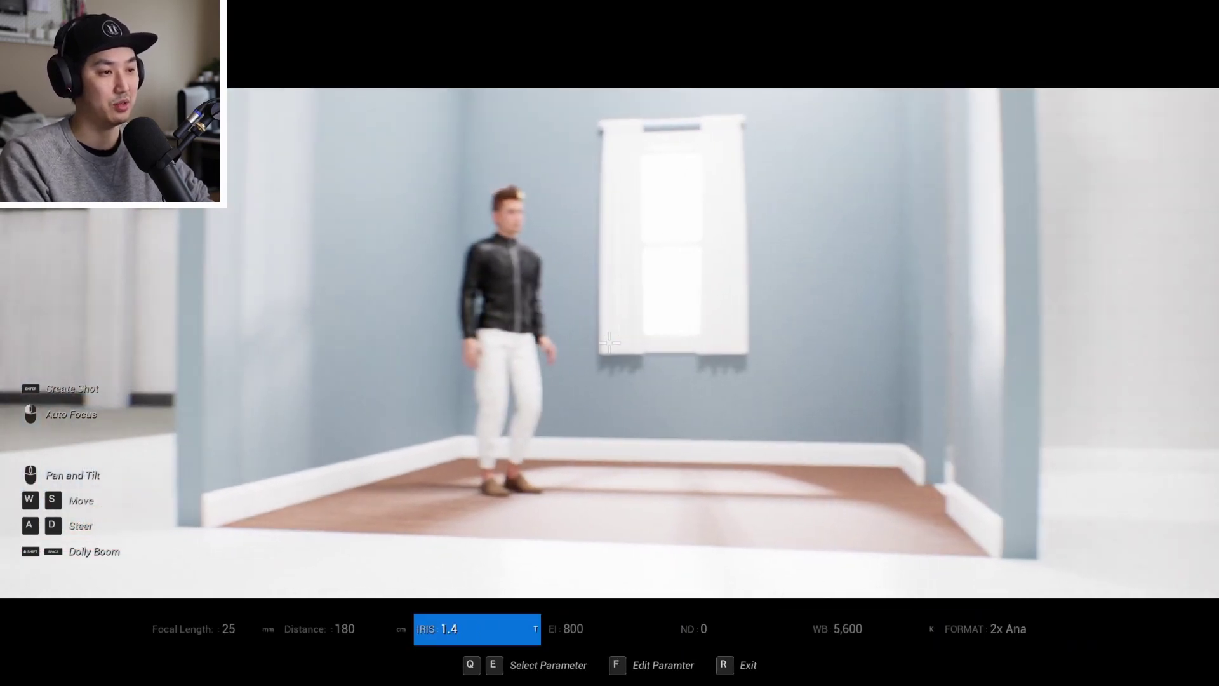
pyautogui.click(610, 343)
pyautogui.press('s')
pyautogui.press('d')
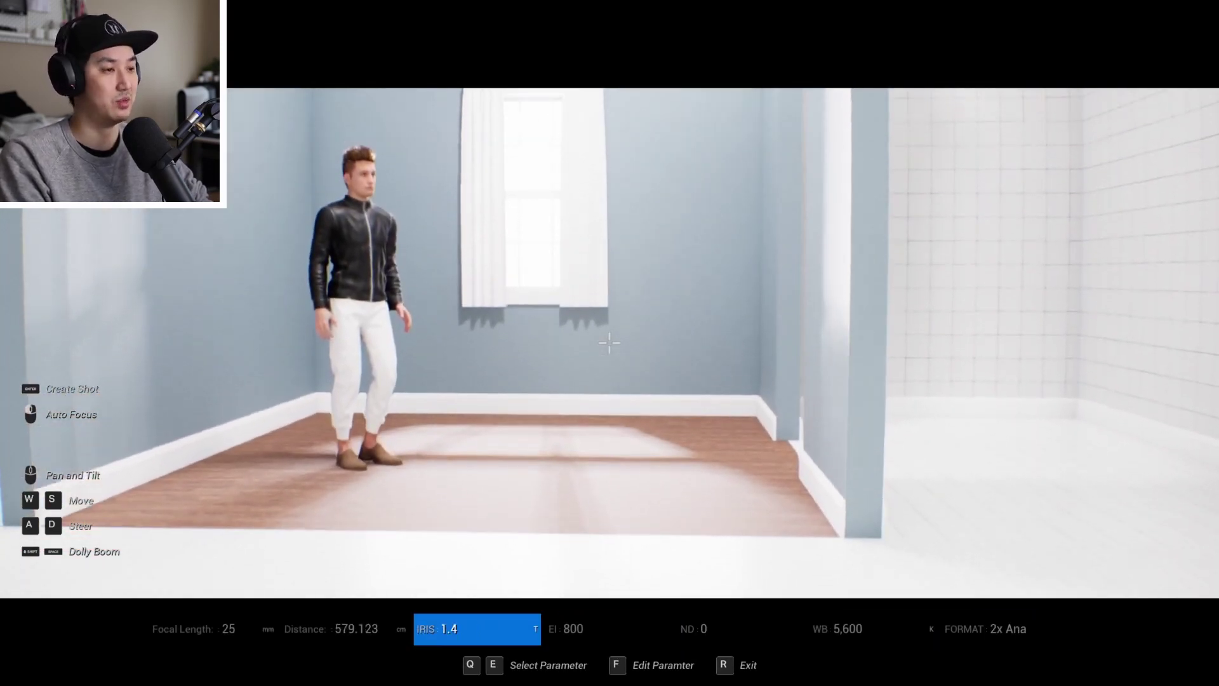
# - Lower the camera's EI to 200 and steer the dolly to adjust the framing
pyautogui.press('e')
pyautogui.press('f')
pyautogui.press('q')
pyautogui.press('q')
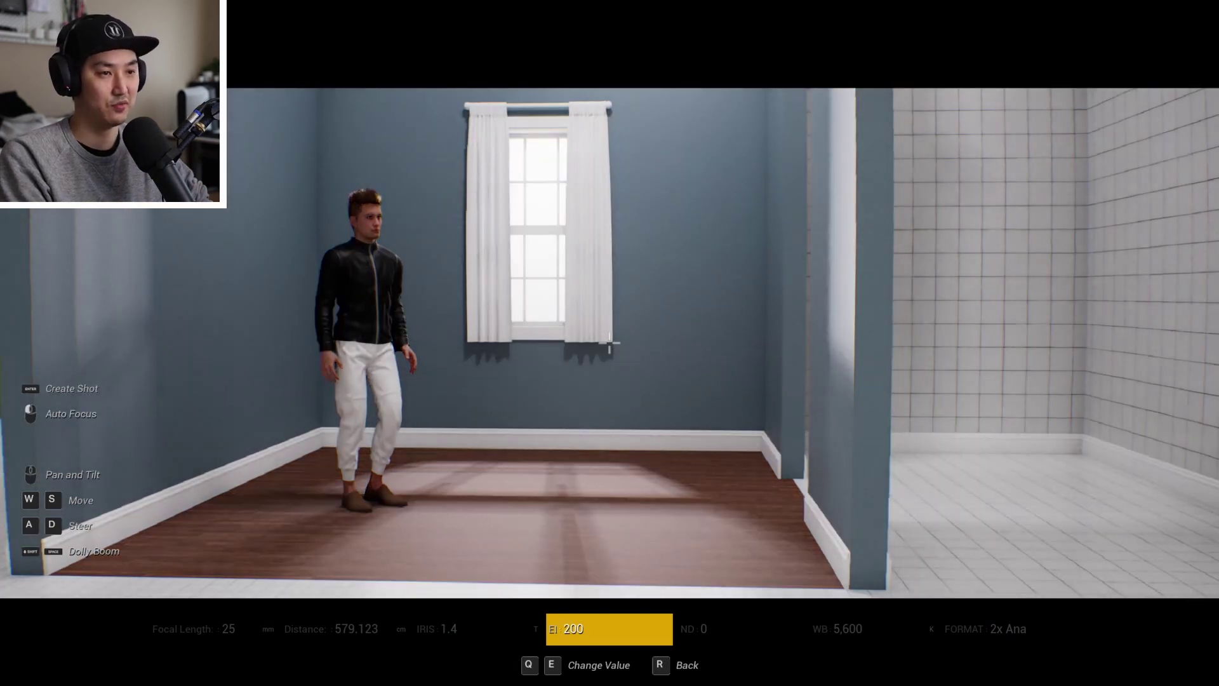
pyautogui.press('a')
pyautogui.press('r')
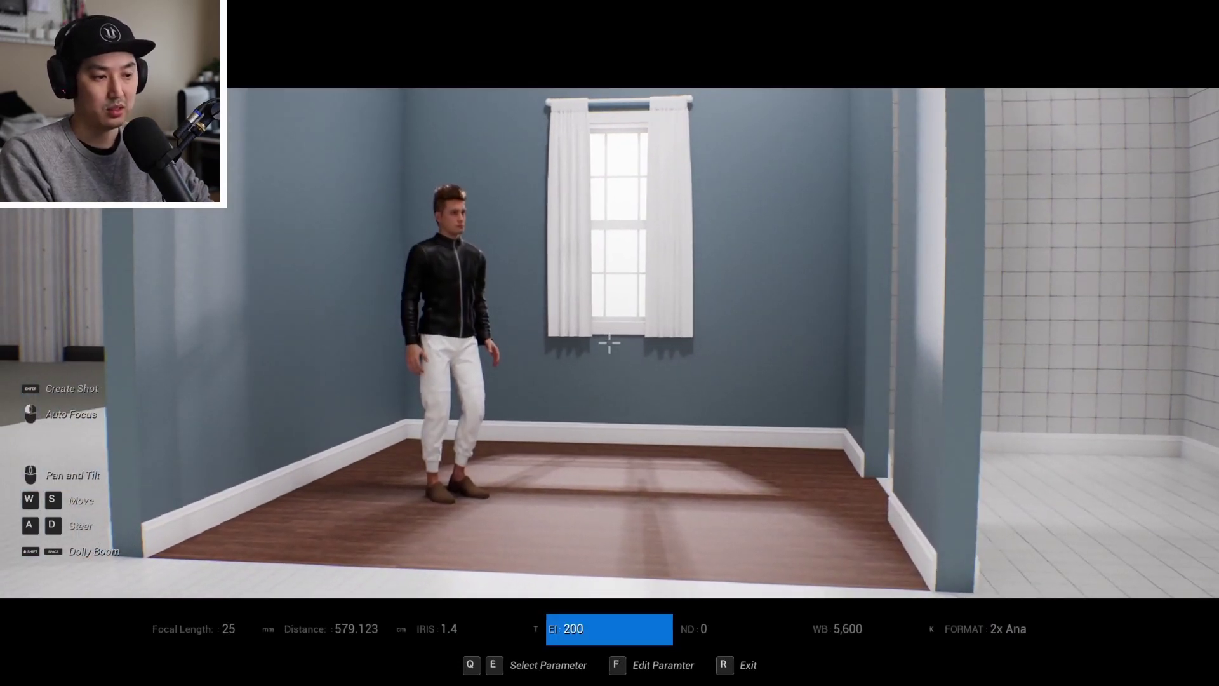
# - Set the camera's focal length to about 34 mm and fine-tune the framing of the actor with the dolly boom
pyautogui.press('q')
pyautogui.press('q')
pyautogui.press('q')
pyautogui.press('f')
pyautogui.press('e')
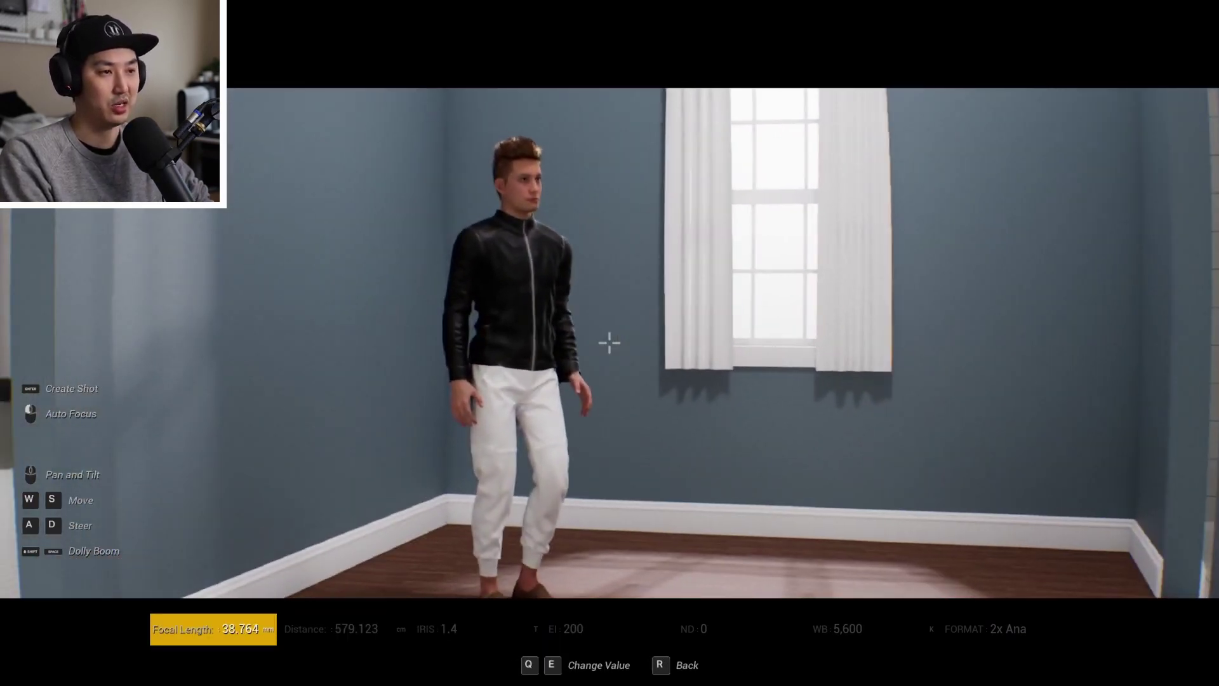
pyautogui.press('q')
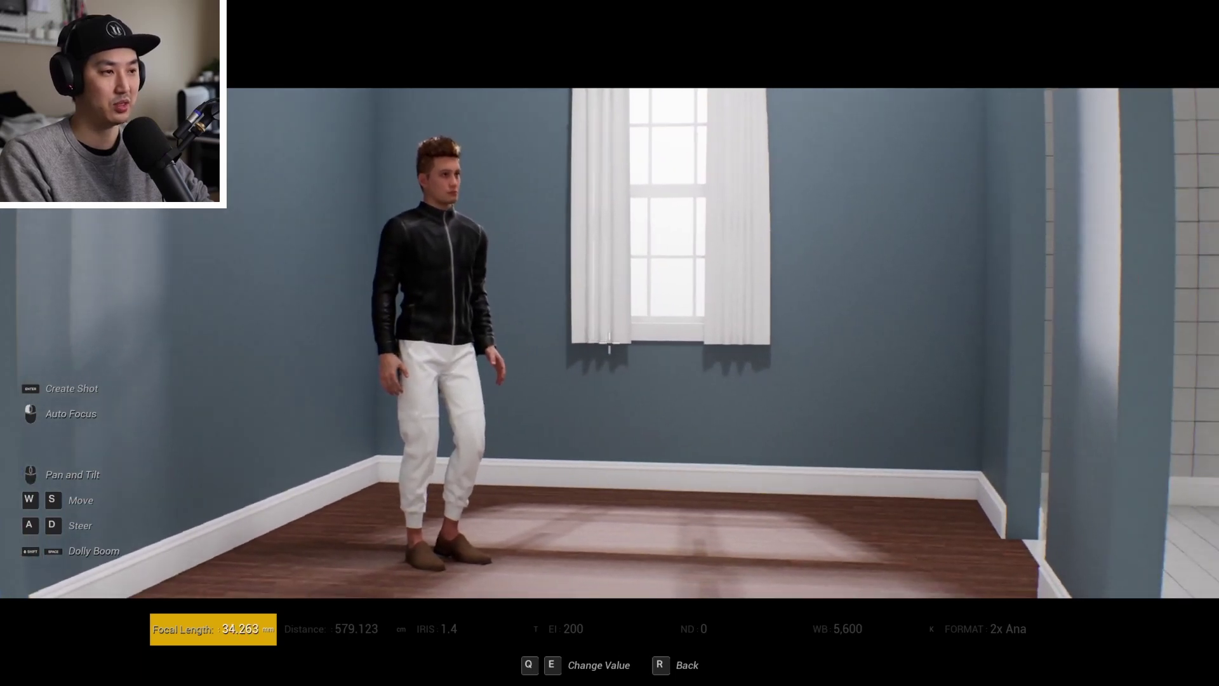
pyautogui.press('shift')
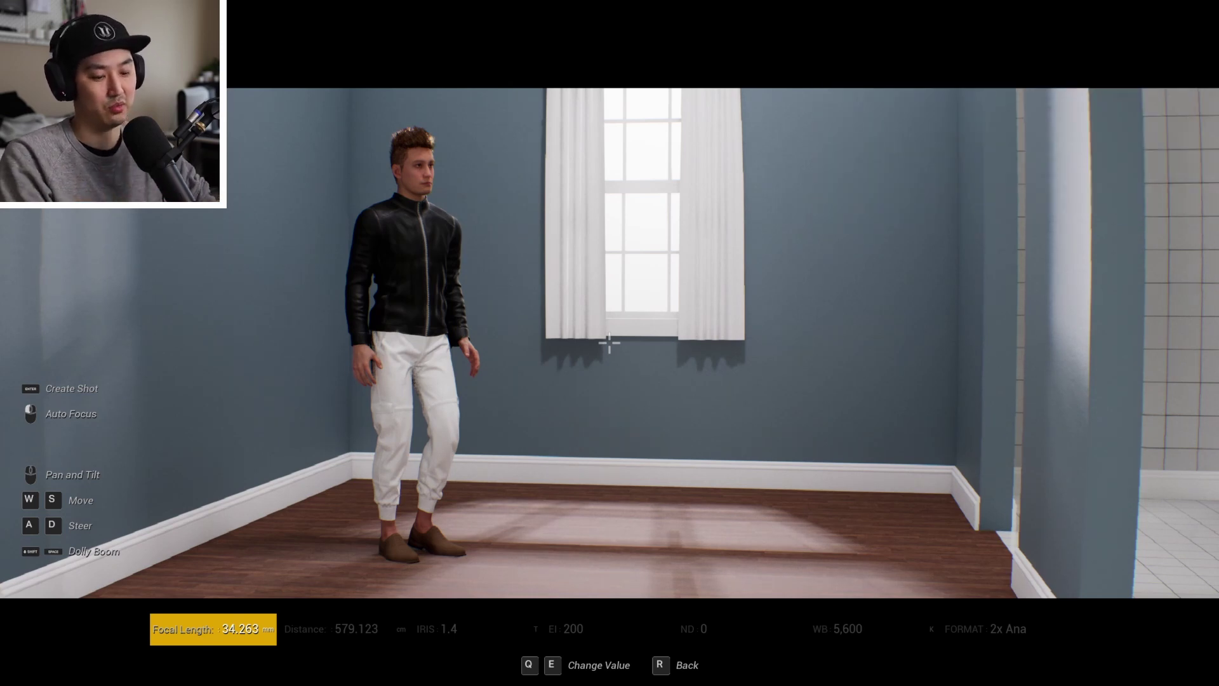
# - Leave the dolly camera, walk to the blue room and choose the #36 Purple wall paint material
pyautogui.press('r')
pyautogui.press('r')
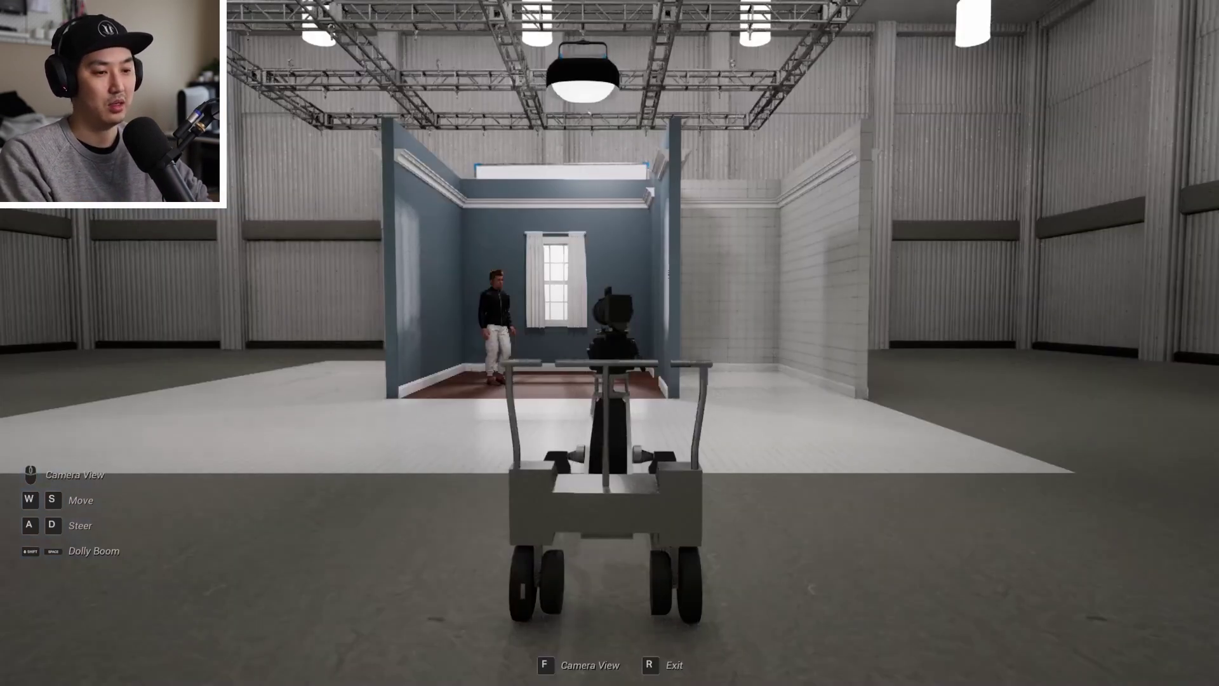
pyautogui.press('r')
pyautogui.press('w')
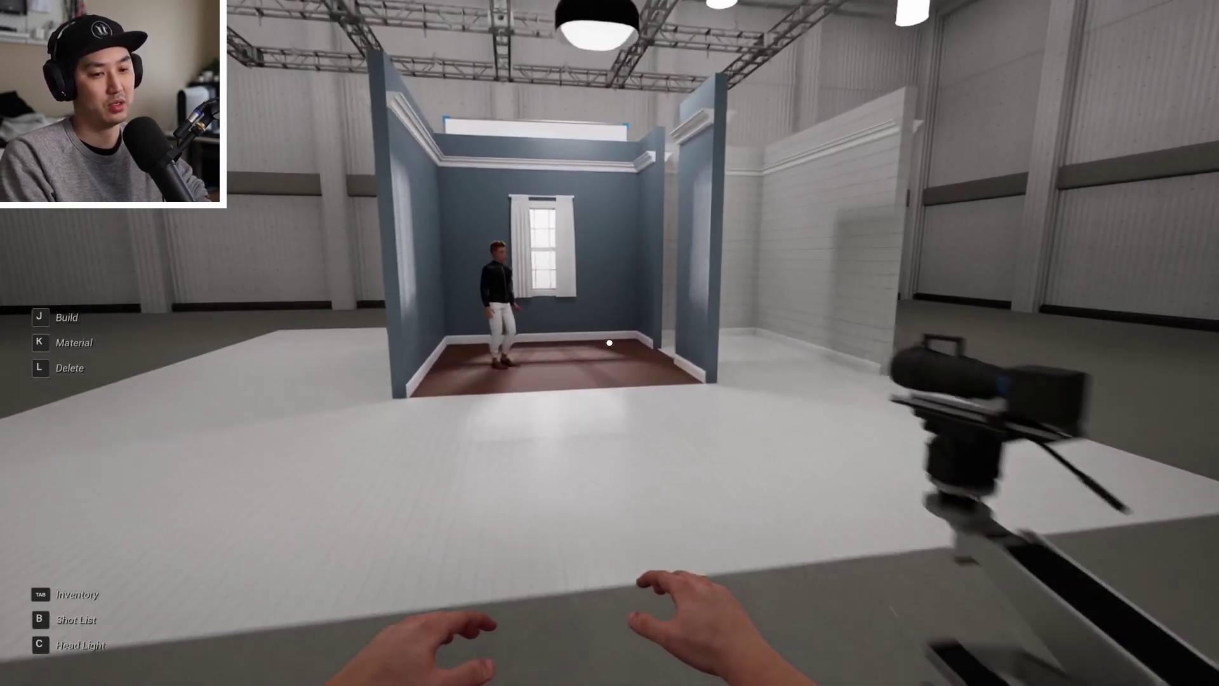
pyautogui.press('k')
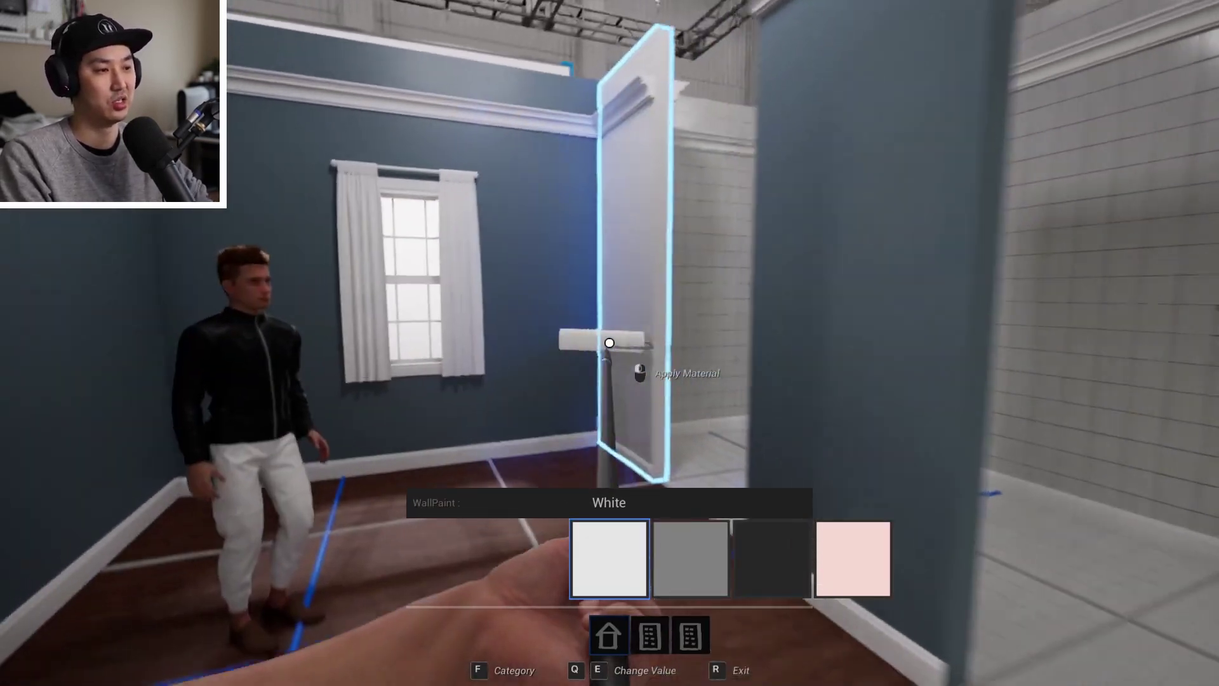
pyautogui.press('f')
pyautogui.press('f')
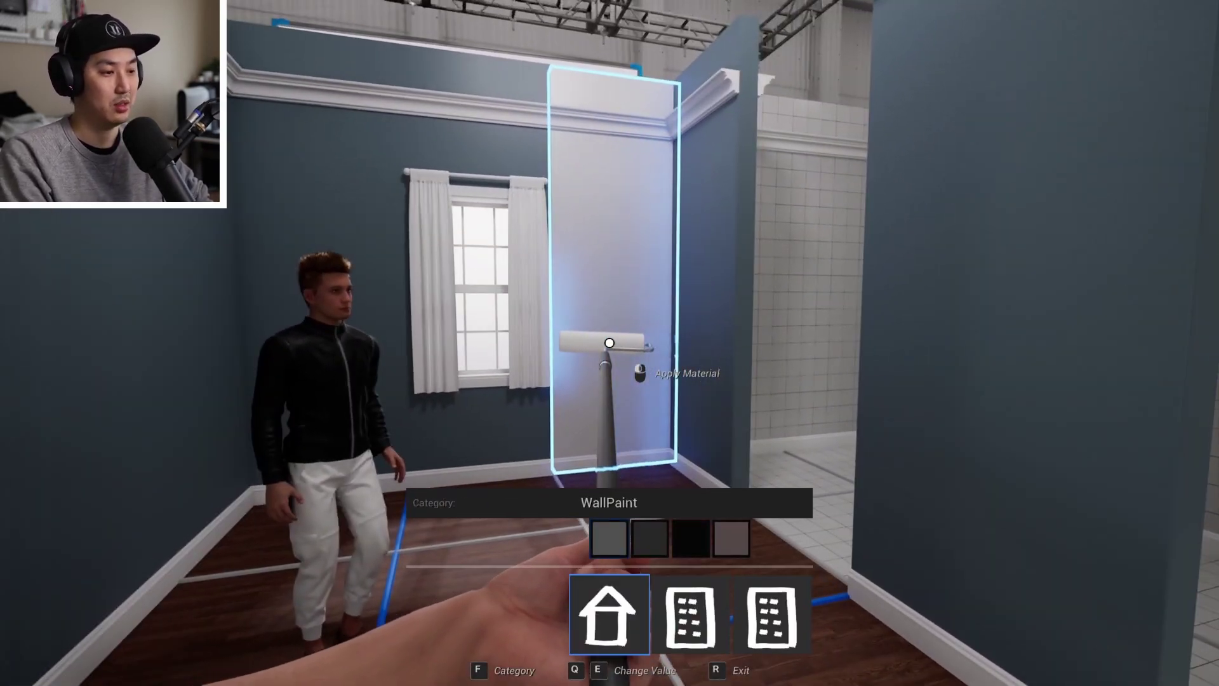
pyautogui.press('e')
pyautogui.press('e')
pyautogui.press('e')
pyautogui.press('e')
pyautogui.press('e')
pyautogui.press('e')
pyautogui.press('e')
pyautogui.press('e')
pyautogui.press('e')
pyautogui.press('e')
pyautogui.press('e')
pyautogui.press('e')
pyautogui.press('e')
pyautogui.press('e')
pyautogui.press('e')
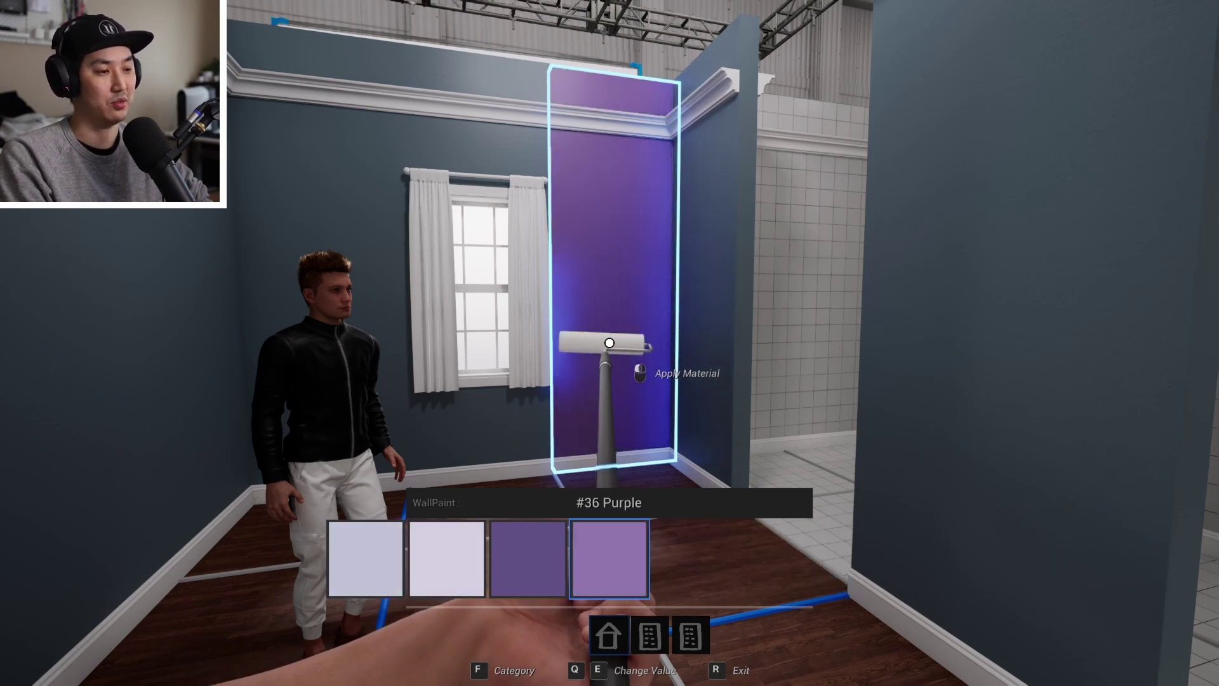
# - Paint all the blue room's walls with #36 Purple, including the window wall and the side partitions
pyautogui.click(609, 344)
pyautogui.click(610, 343)
pyautogui.click(610, 343)
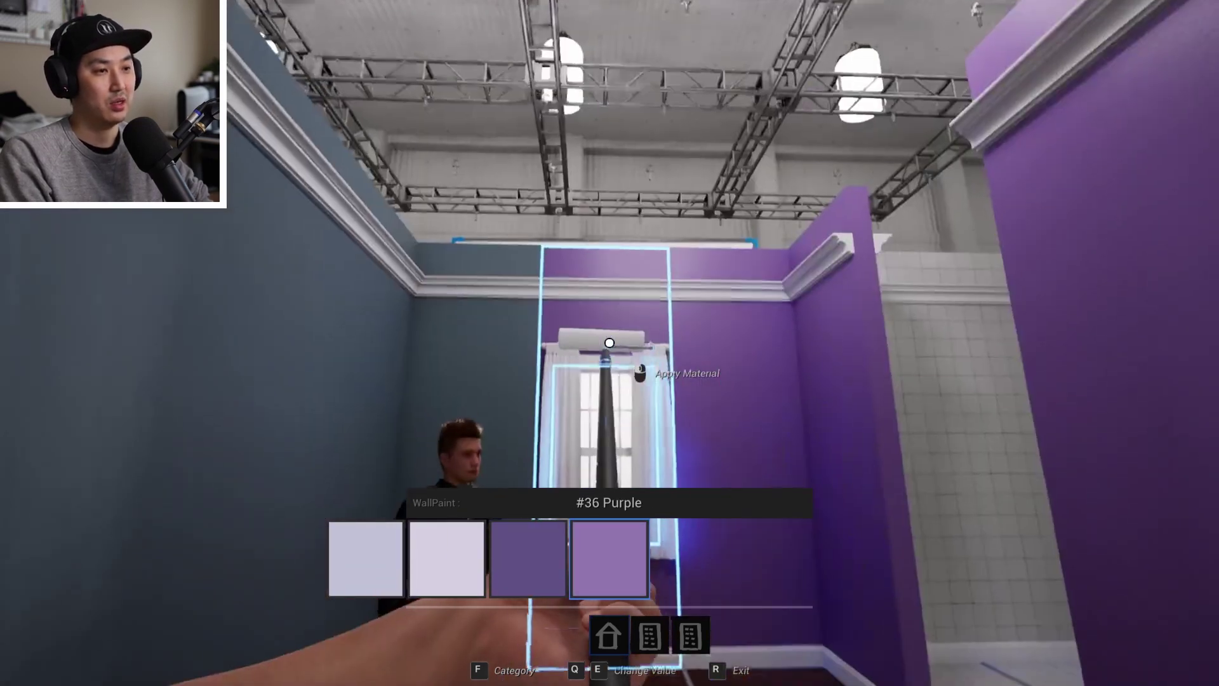
pyautogui.click(610, 343)
pyautogui.click(611, 343)
pyautogui.click(610, 343)
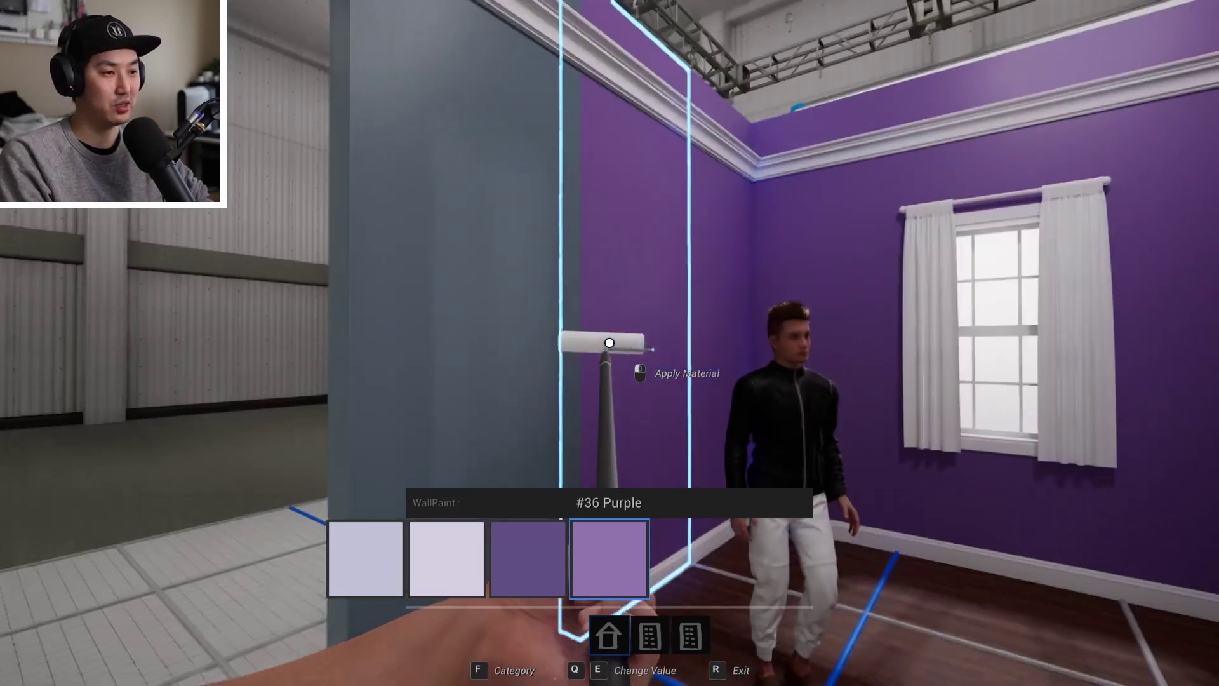
pyautogui.click(609, 344)
pyautogui.click(610, 343)
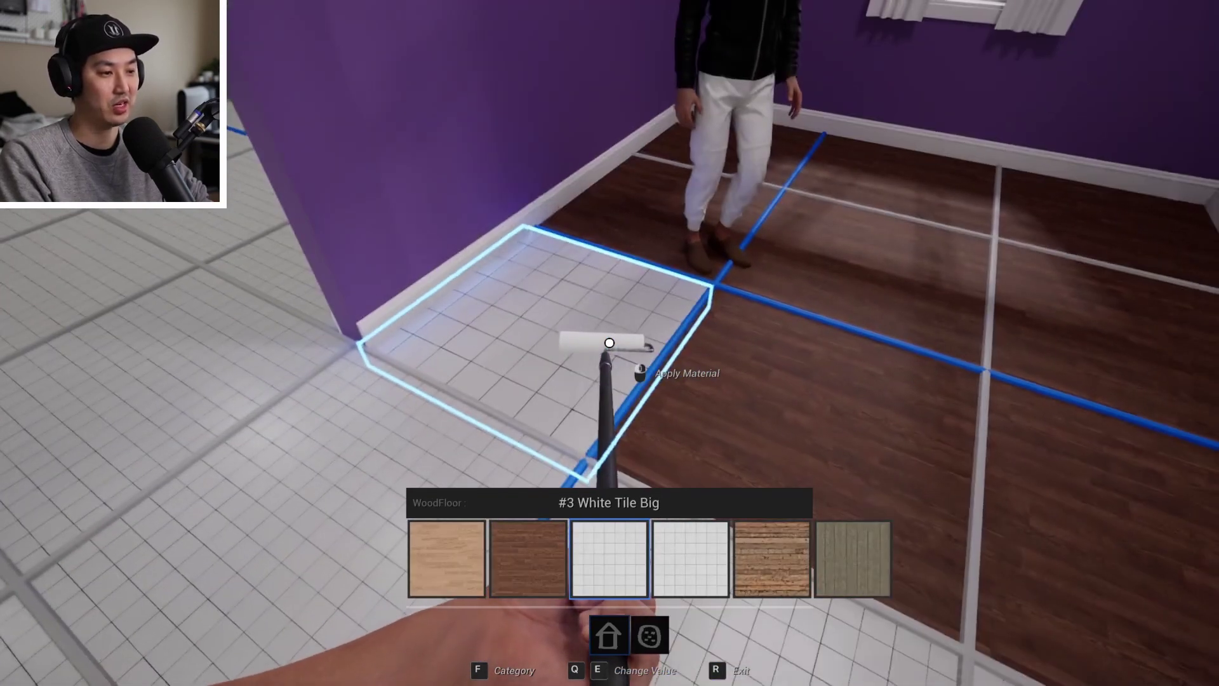
# - Switch the floor material to #5 Wood and apply it to the purple room's floor tiles
pyautogui.press('e')
pyautogui.press('e')
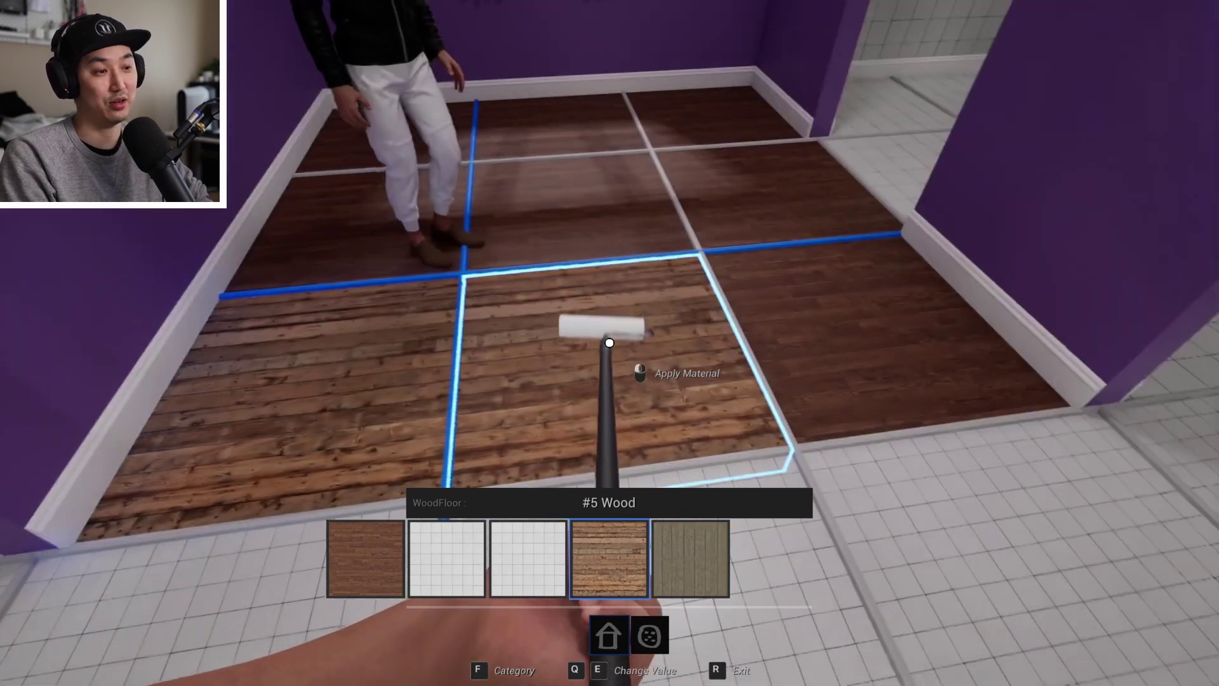
pyautogui.click(610, 343)
pyautogui.click(610, 343)
pyautogui.click(610, 343)
pyautogui.click(610, 343)
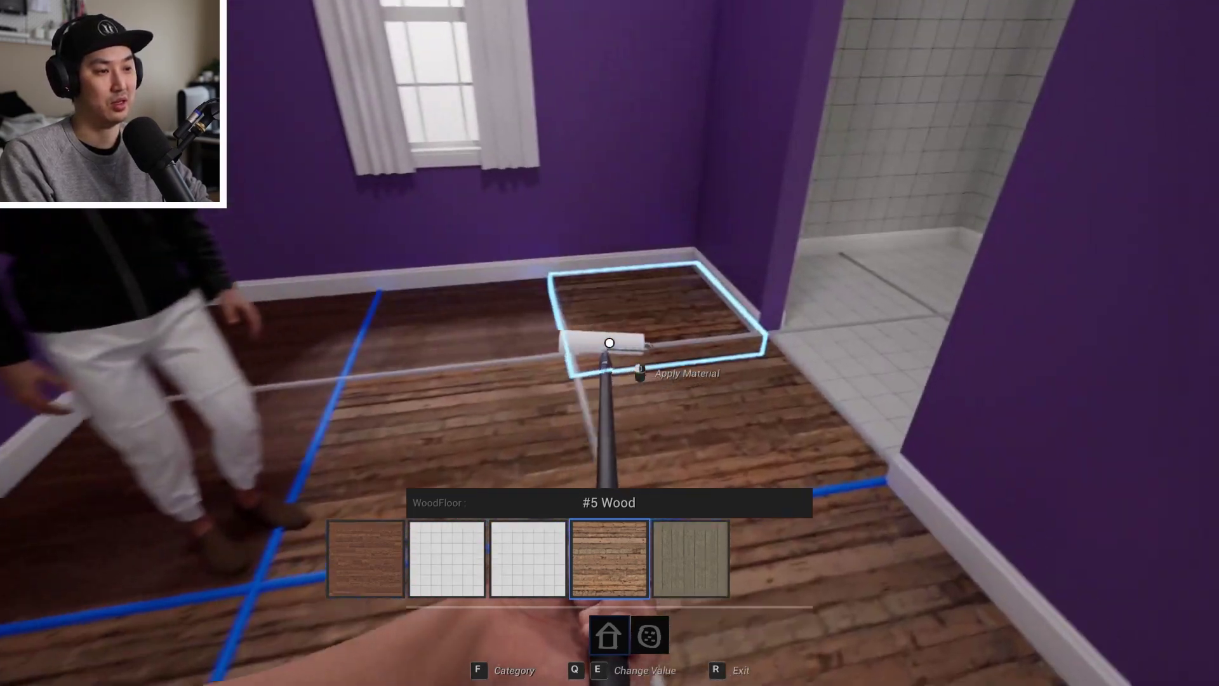
pyautogui.click(610, 342)
pyautogui.click(610, 343)
pyautogui.click(610, 343)
pyautogui.click(609, 343)
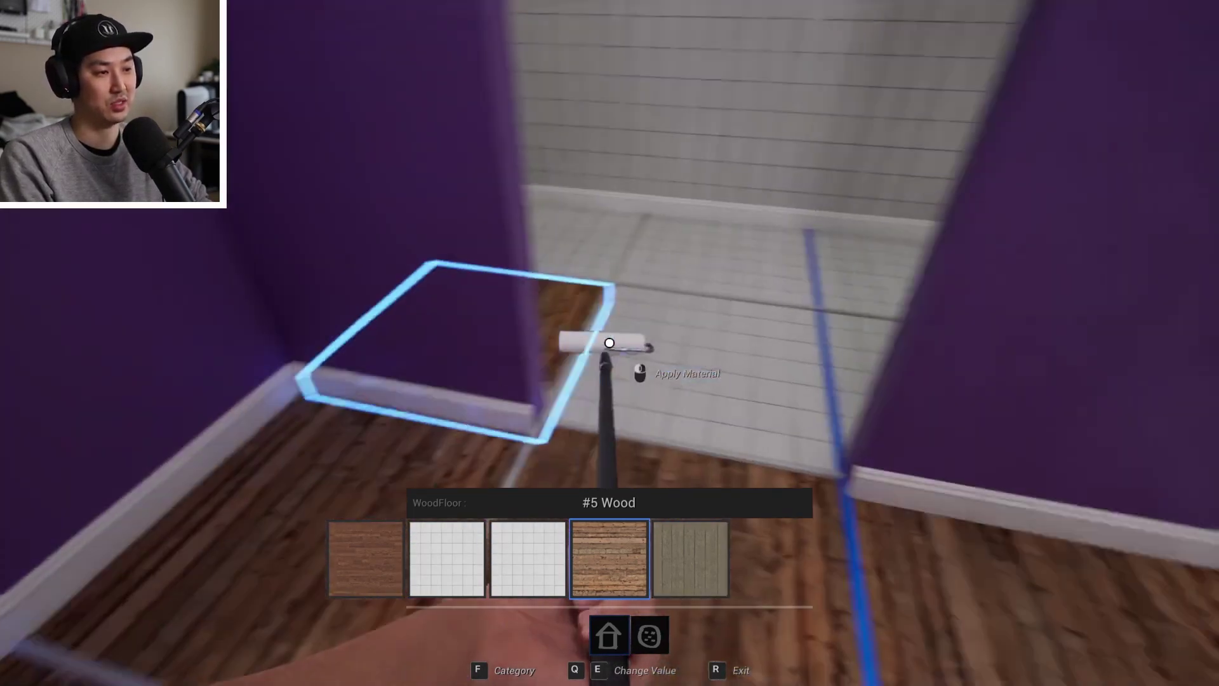
# - Cover the tiled side room's floor with the light wood material and its walls with Archviz #6 Wood
pyautogui.press('w')
pyautogui.press('q')
pyautogui.press('q')
pyautogui.press('q')
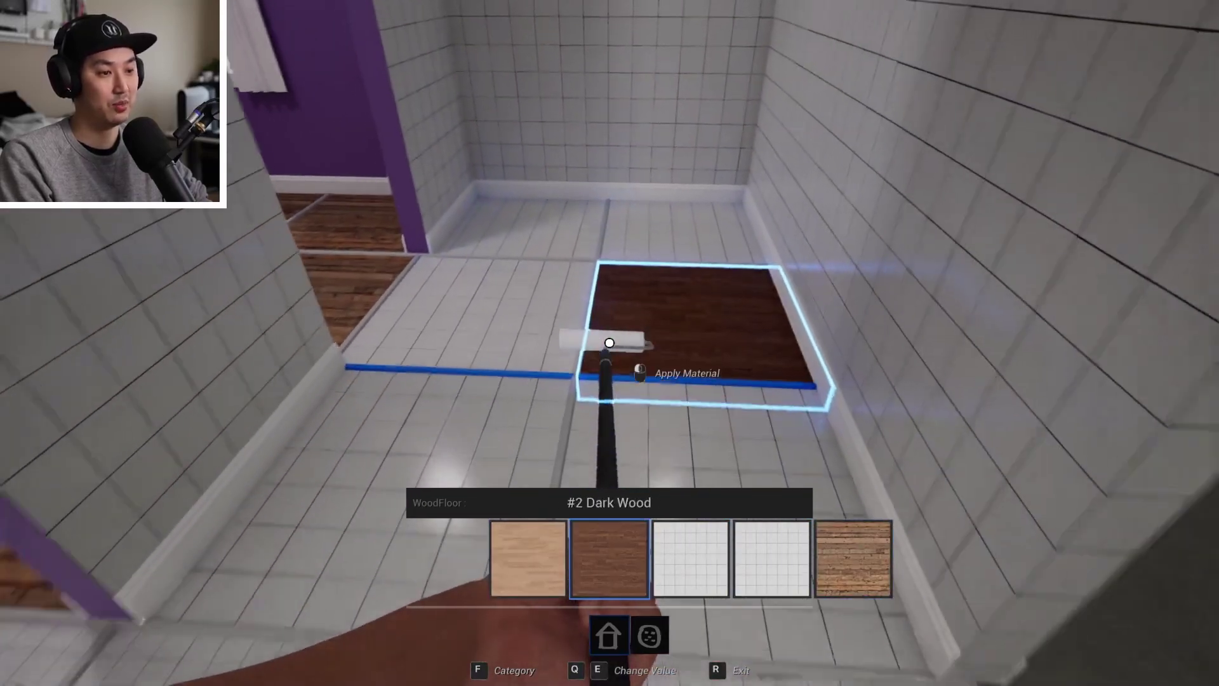
pyautogui.press('q')
pyautogui.click(610, 343)
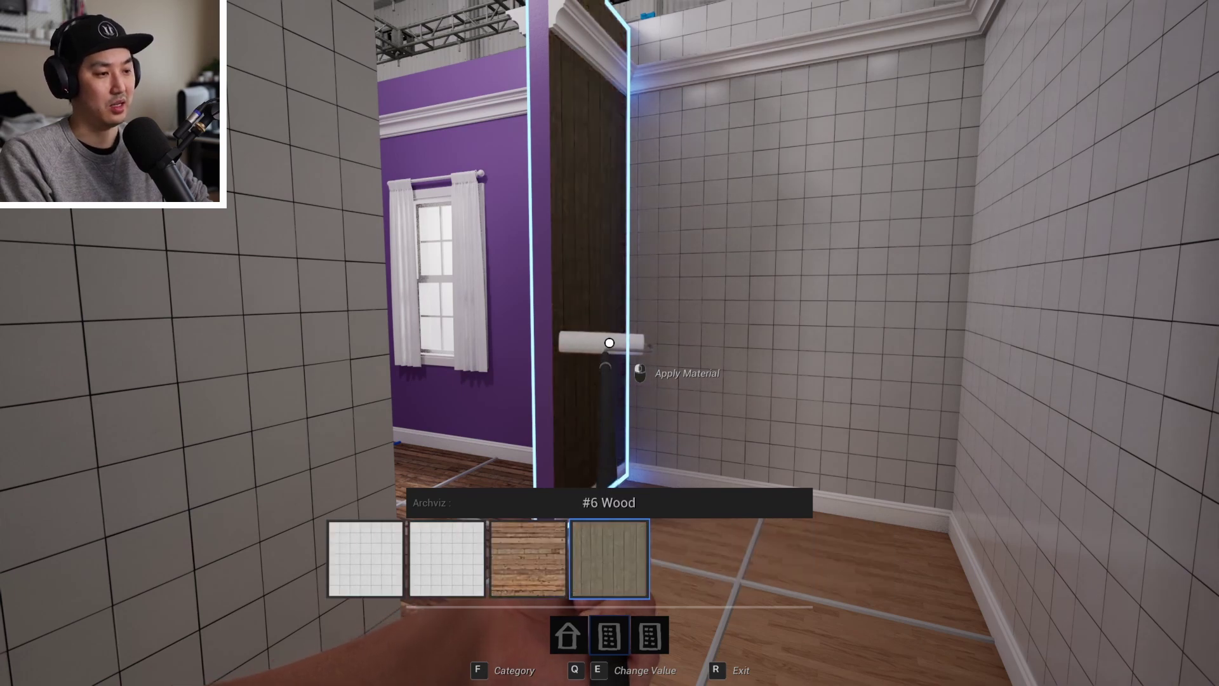
pyautogui.click(610, 342)
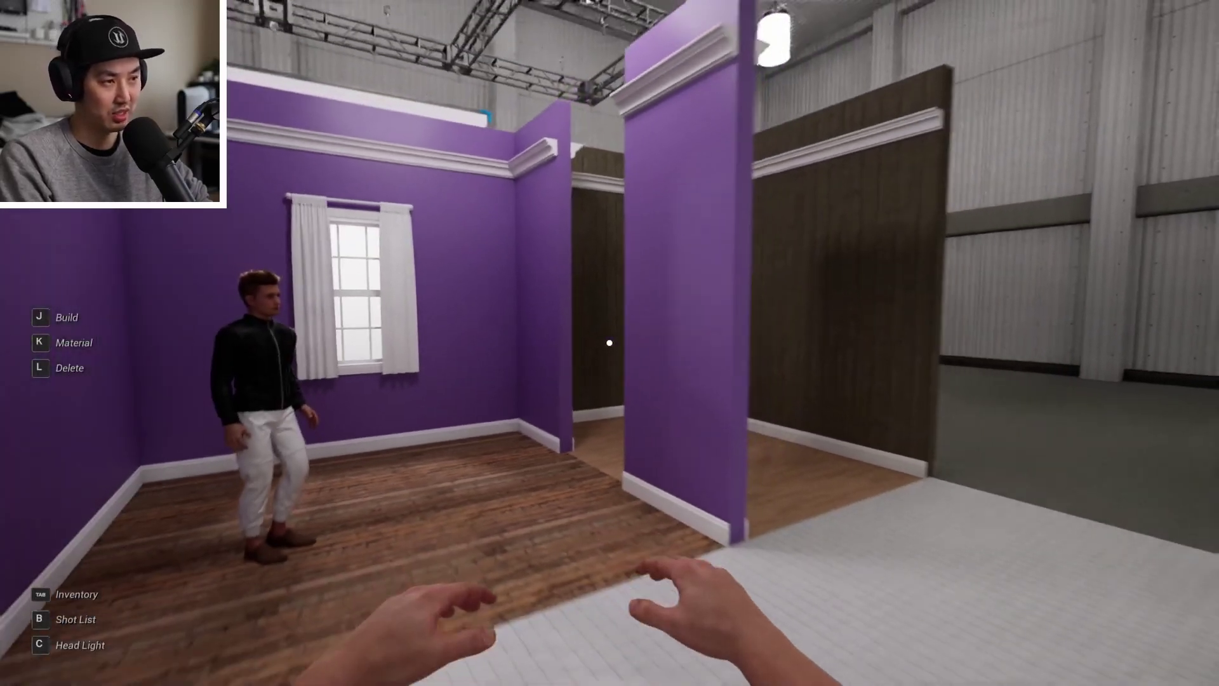
# - Pick up the overhead light hanging in front of the purple room and reposition it
pyautogui.press('s')
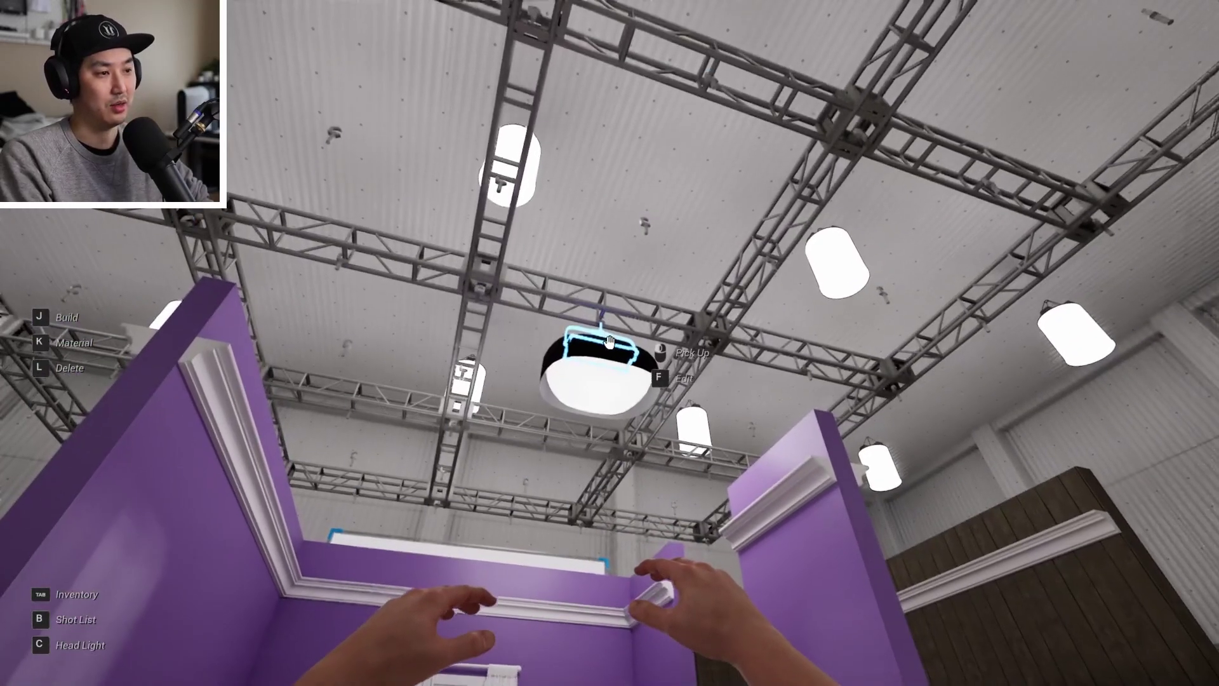
pyautogui.click(609, 344)
pyautogui.click(610, 343)
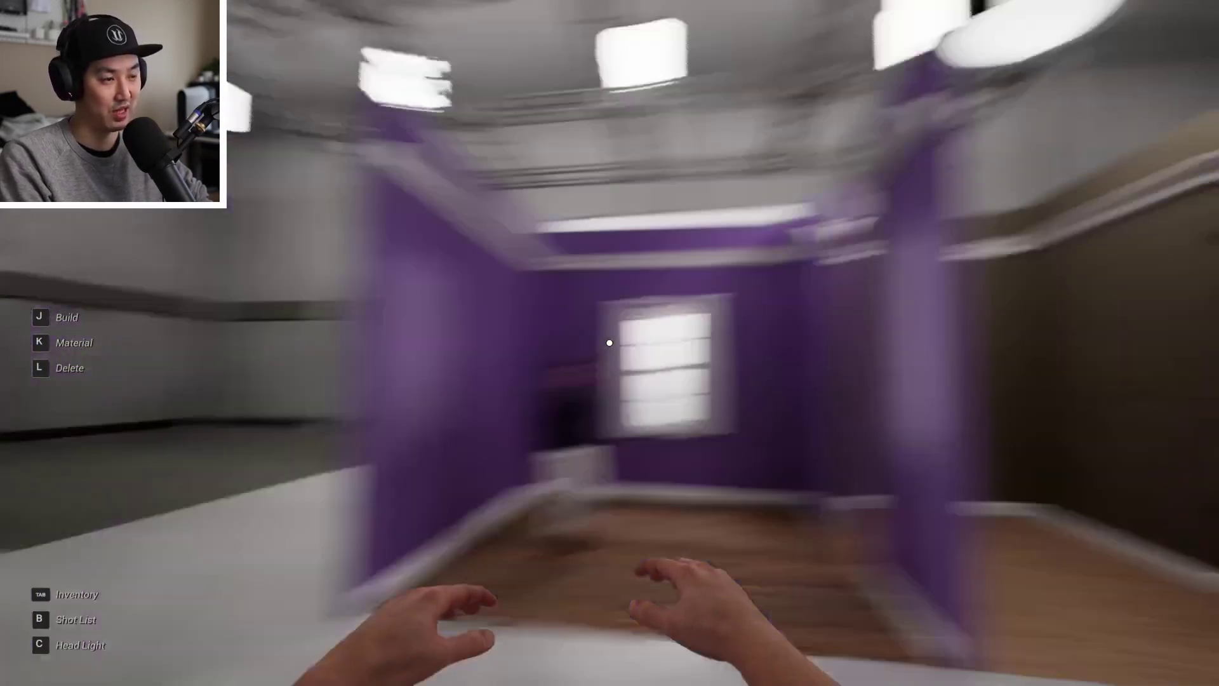
# - Spawn a Stand Type01 and place it on the white floor beside the camera dolly
pyautogui.press('Tab')
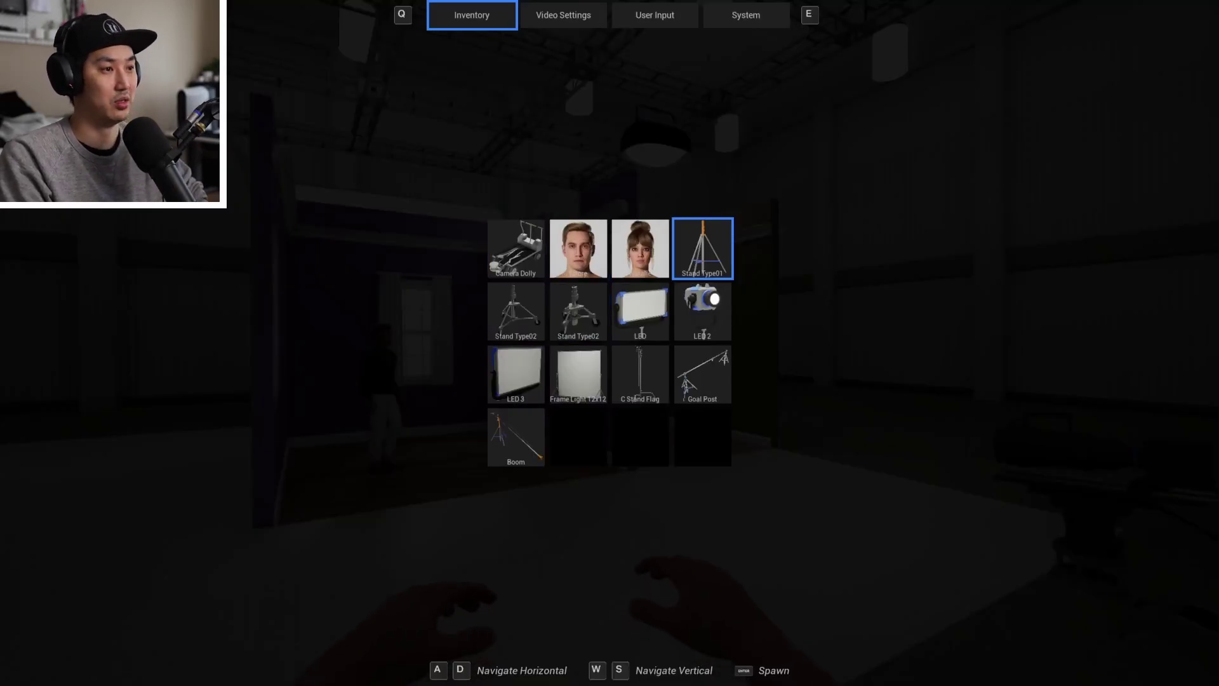
pyautogui.press('Return')
pyautogui.press('w')
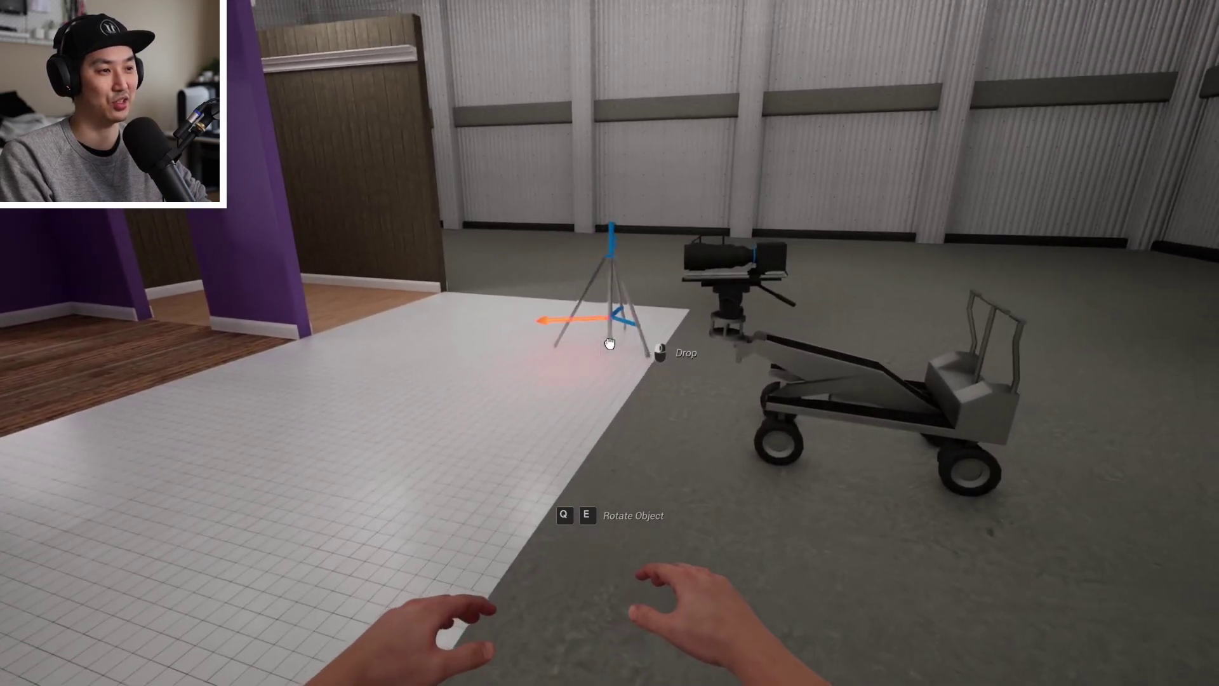
pyautogui.click(610, 344)
# - Spawn an LED 2 light and attach it to the stand beside the dolly
pyautogui.press('s')
pyautogui.press('Tab')
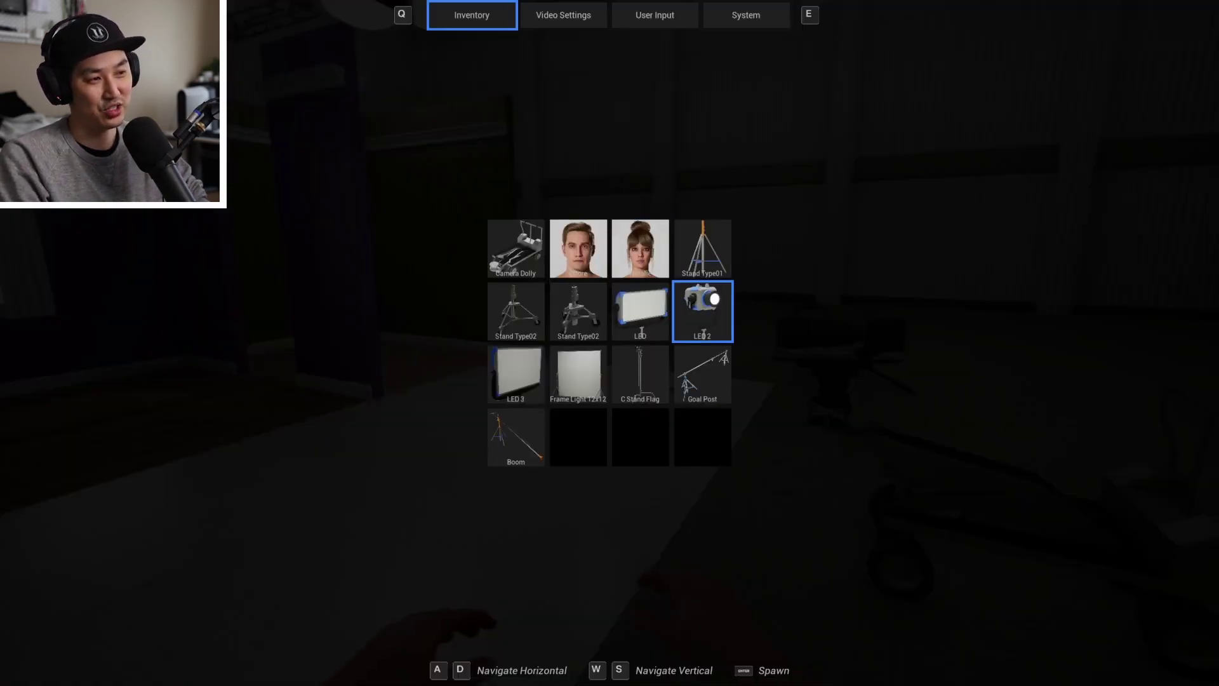
pyautogui.press('Return')
pyautogui.press('w')
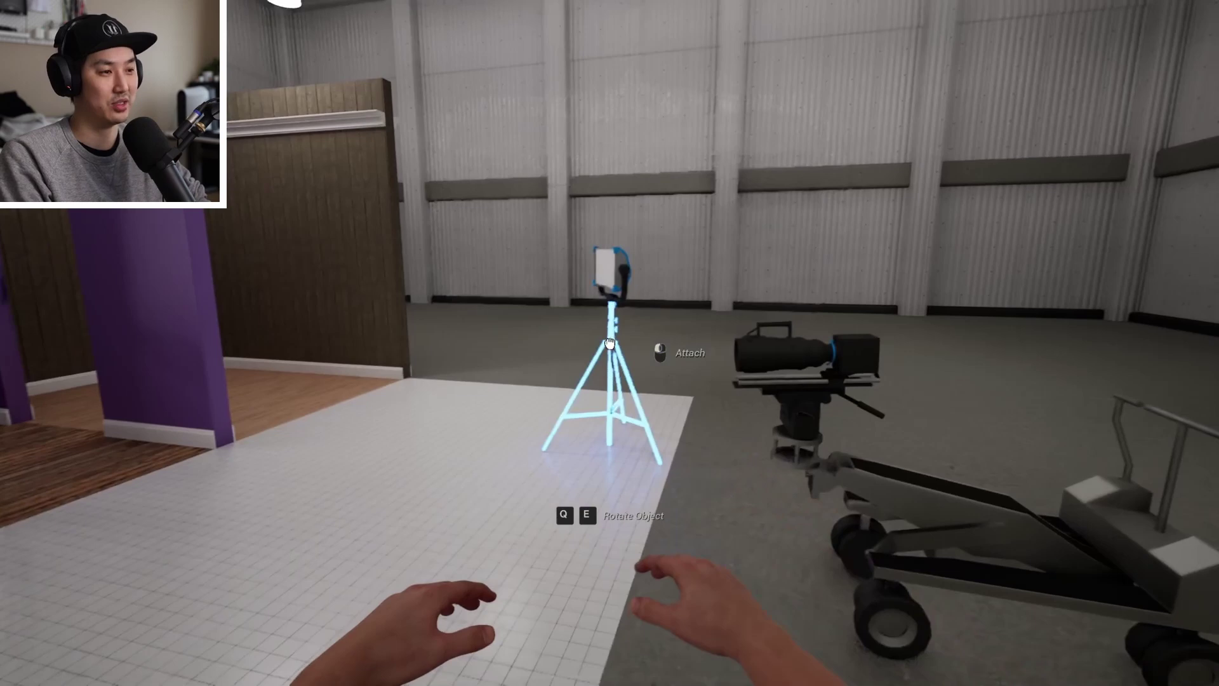
pyautogui.click(609, 343)
# - Fit a softbox modifier onto the LED 2 light on the stand
pyautogui.press('f')
pyautogui.press('f')
pyautogui.press('e')
pyautogui.press('r')
pyautogui.press('r')
pyautogui.press('a')
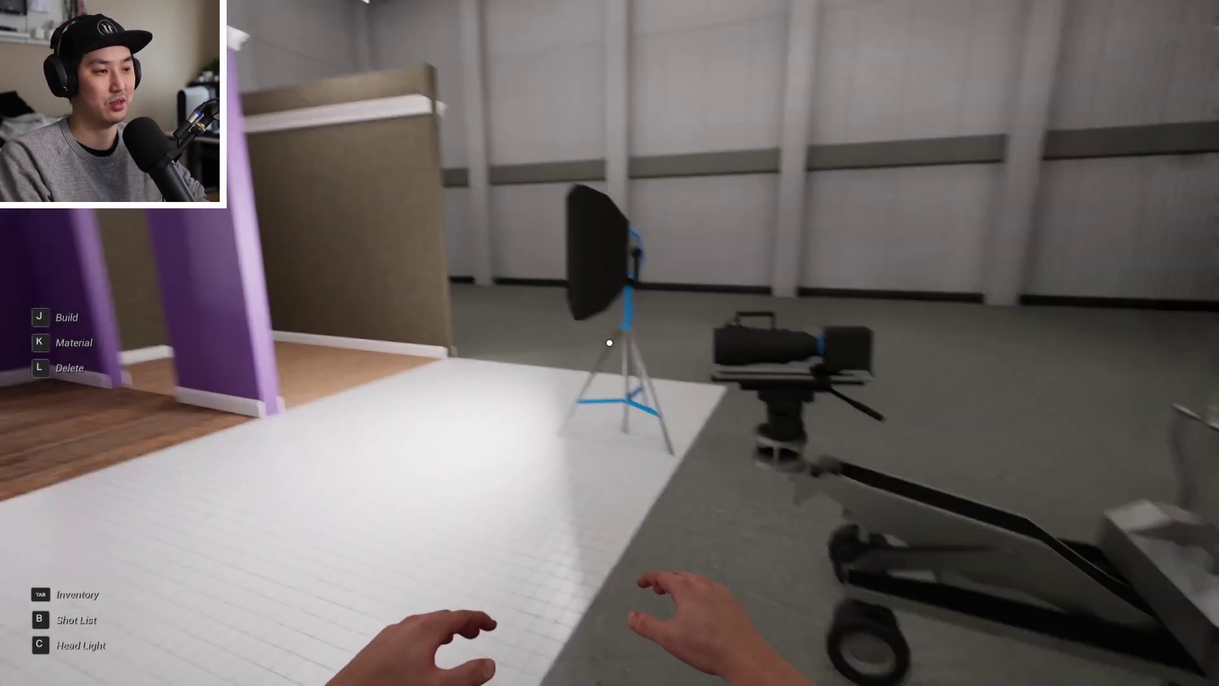
# - Raise the light stand's height to about 54%
pyautogui.press('f')
pyautogui.press('s')
pyautogui.click(610, 343)
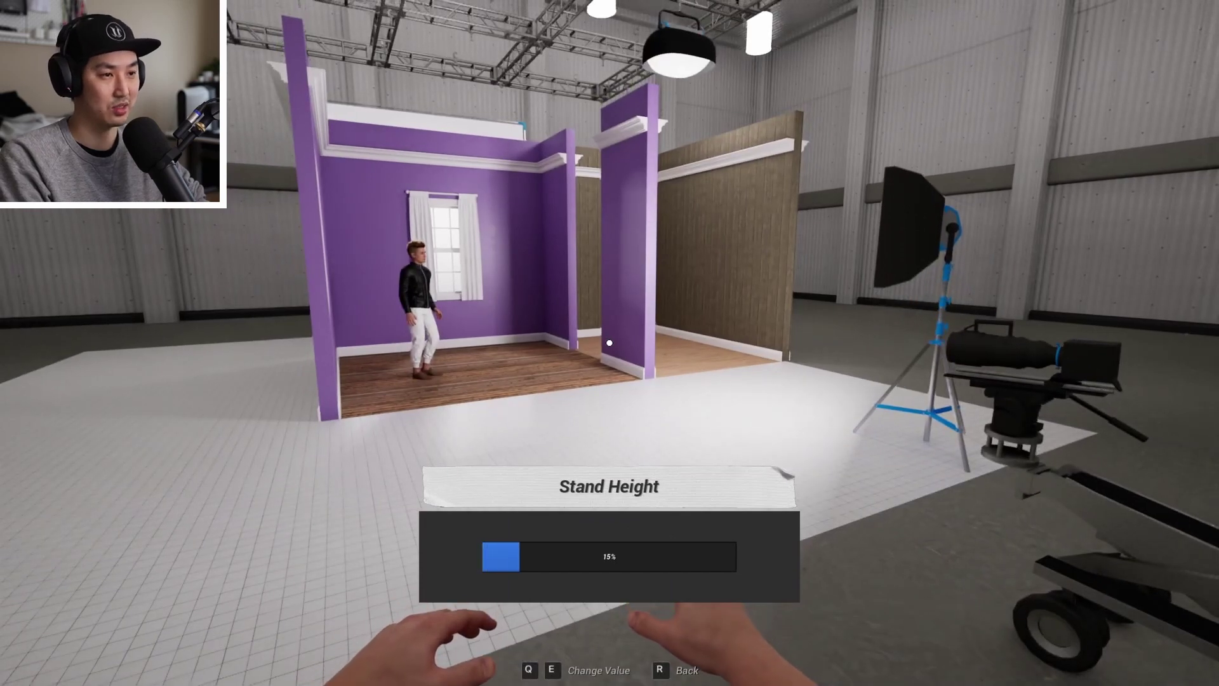
pyautogui.press('e')
pyautogui.press('e')
pyautogui.press('e')
pyautogui.press('e')
pyautogui.press('e')
pyautogui.press('e')
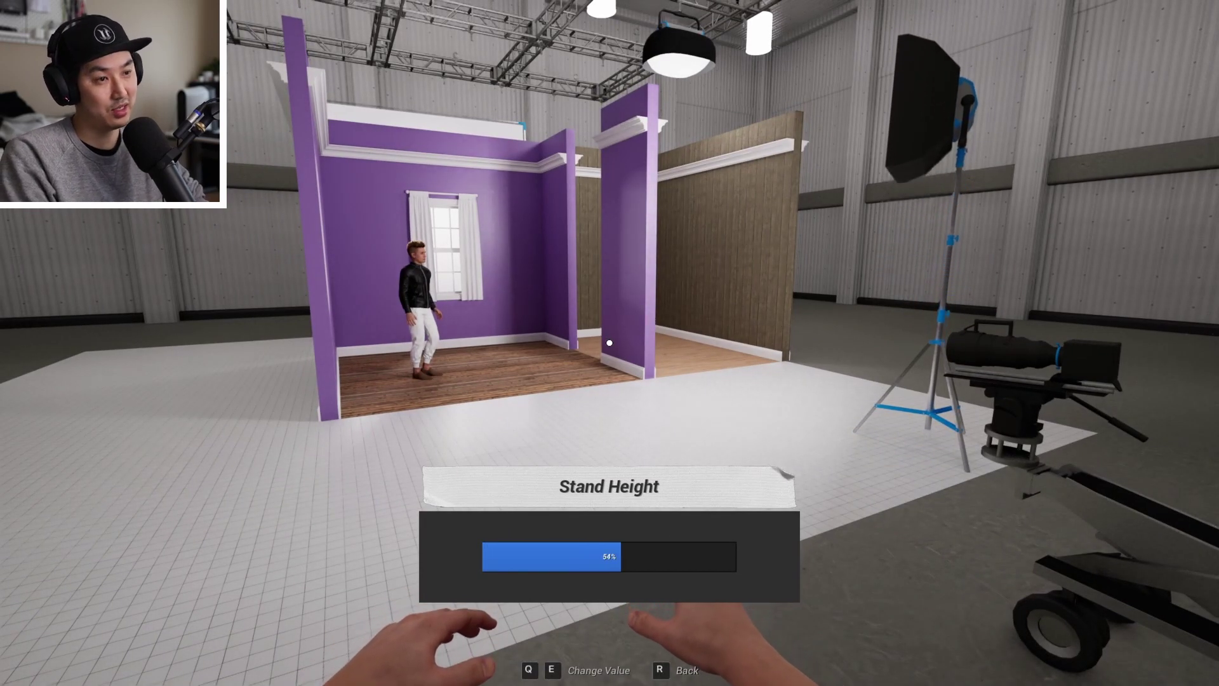
pyautogui.press('r')
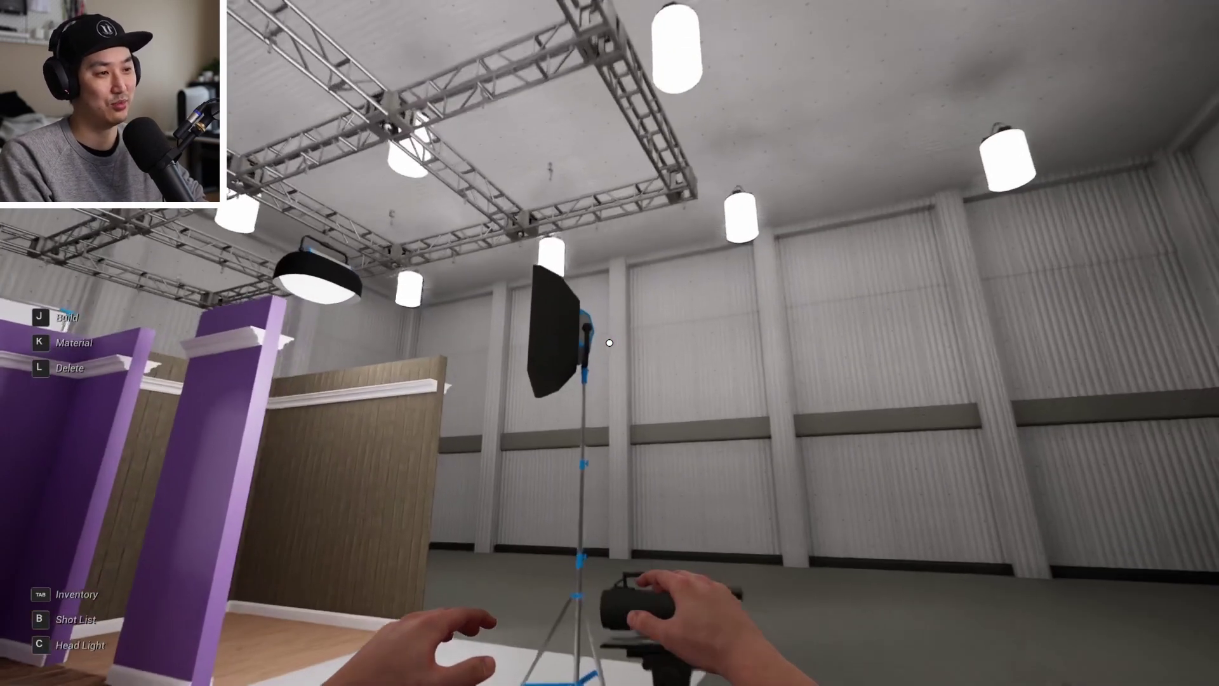
# - Tilt the softbox light down toward the set to about -20.7
pyautogui.press('f')
pyautogui.press('e')
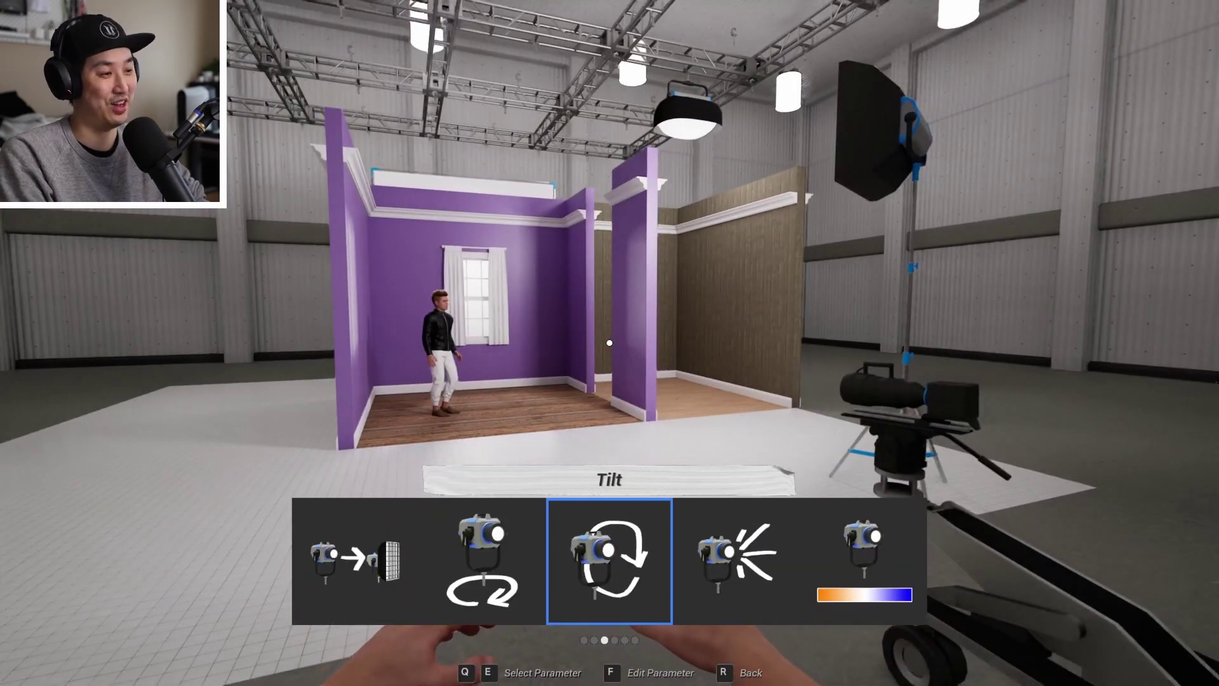
pyautogui.press('e')
pyautogui.press('f')
pyautogui.press('q')
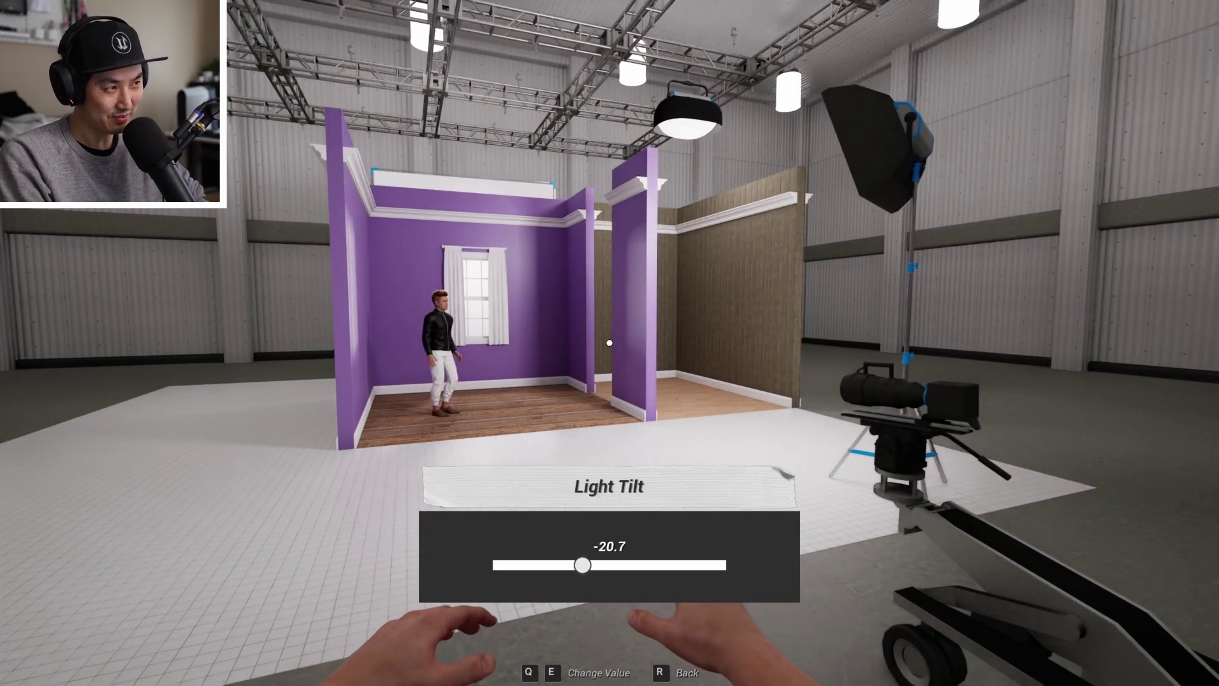
pyautogui.press('r')
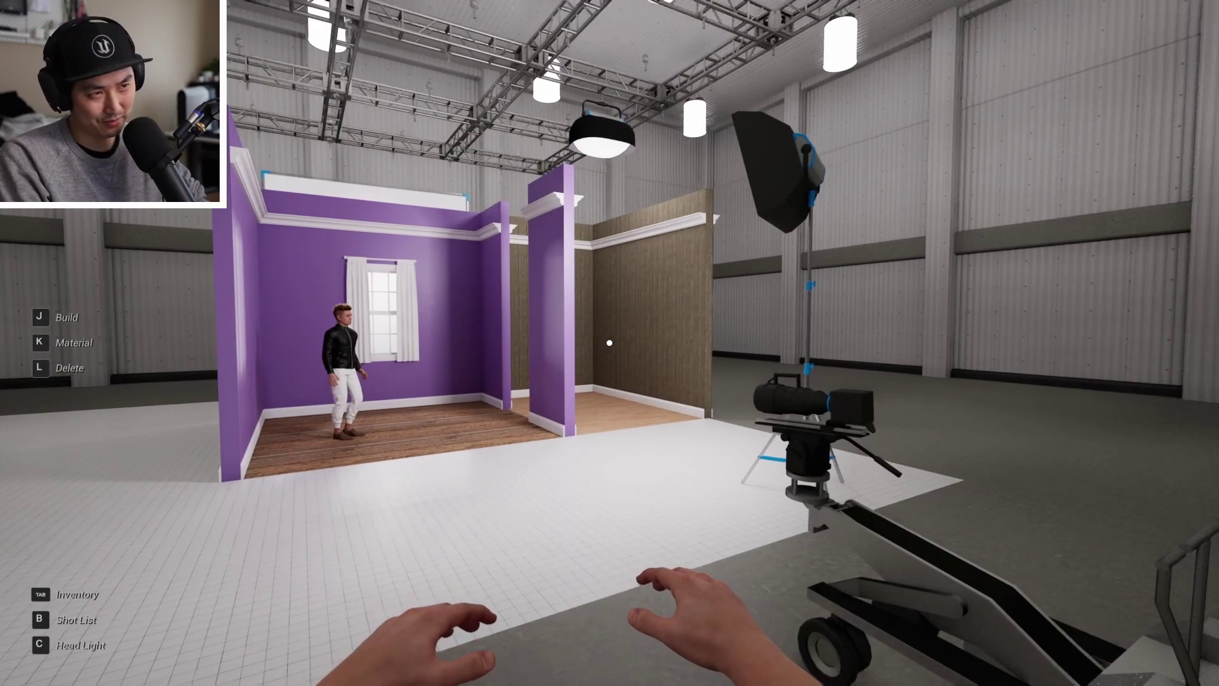
# - Return to the dolly's camera view and lower the camera's EI to 100
pyautogui.press('s')
pyautogui.press('d')
pyautogui.press('f')
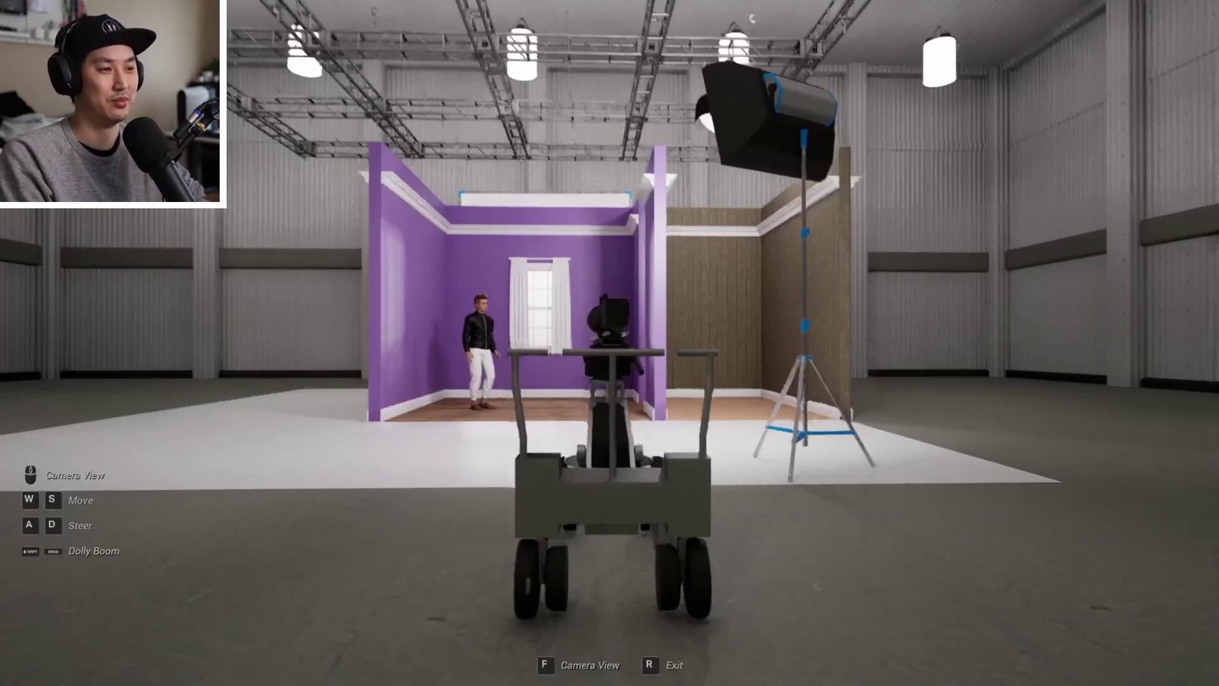
pyautogui.press('f')
pyautogui.press('e')
pyautogui.press('e')
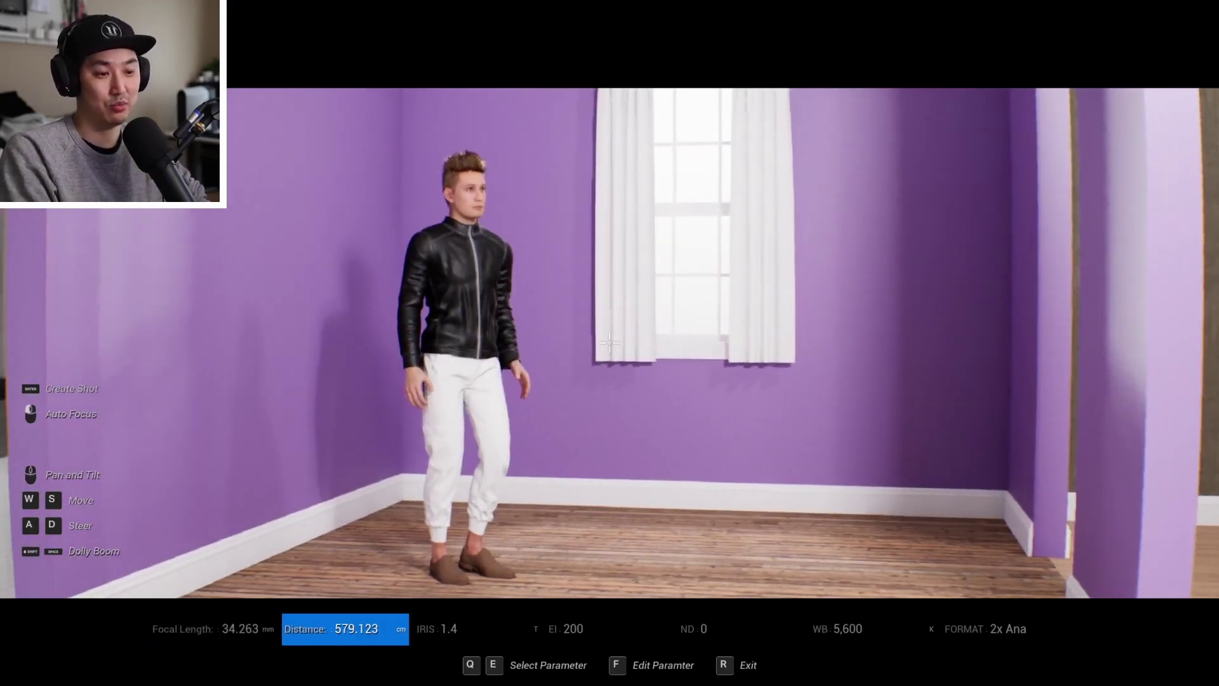
pyautogui.press('e')
pyautogui.press('f')
pyautogui.press('q')
pyautogui.press('r')
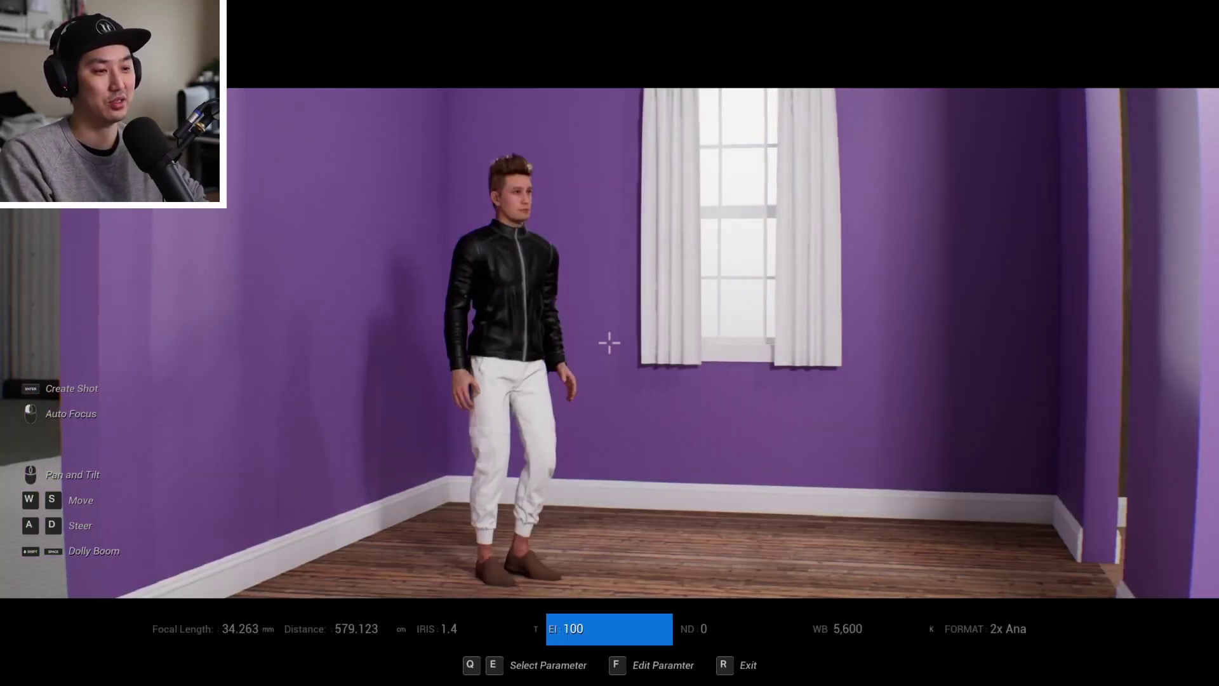
# - Drive the dolly closer to the actor in the purple room, re-enter the camera view and auto-focus on him
pyautogui.press('r')
pyautogui.press('w')
pyautogui.press('a')
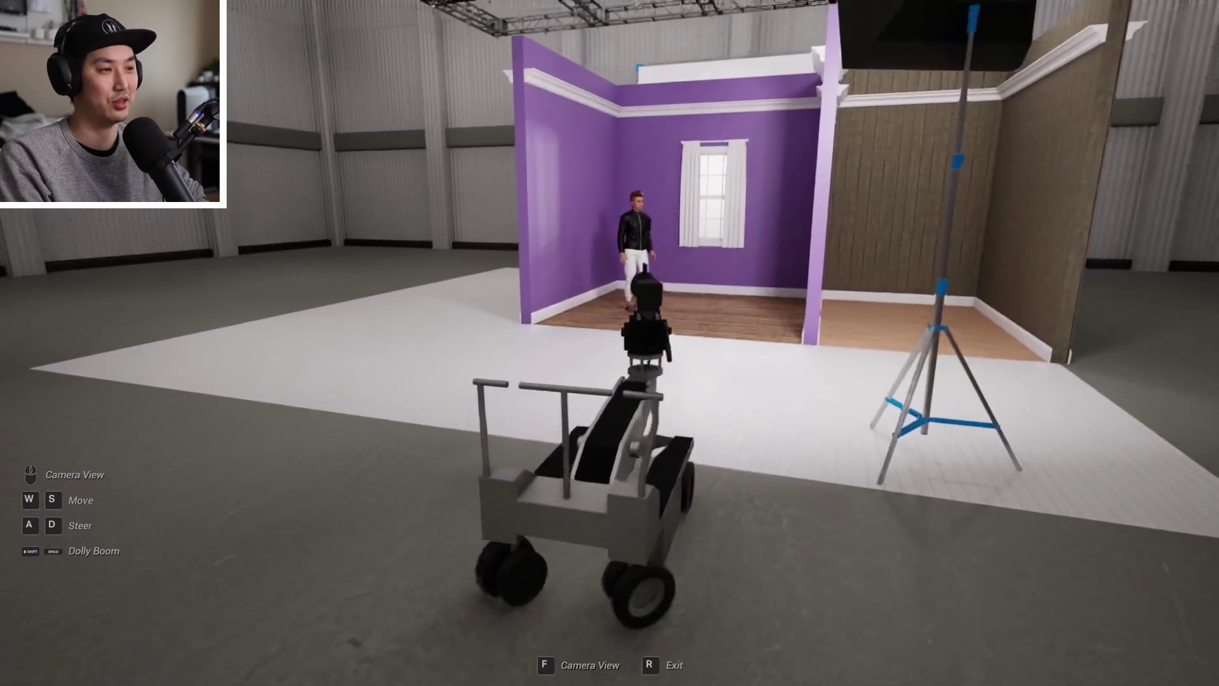
pyautogui.press('w')
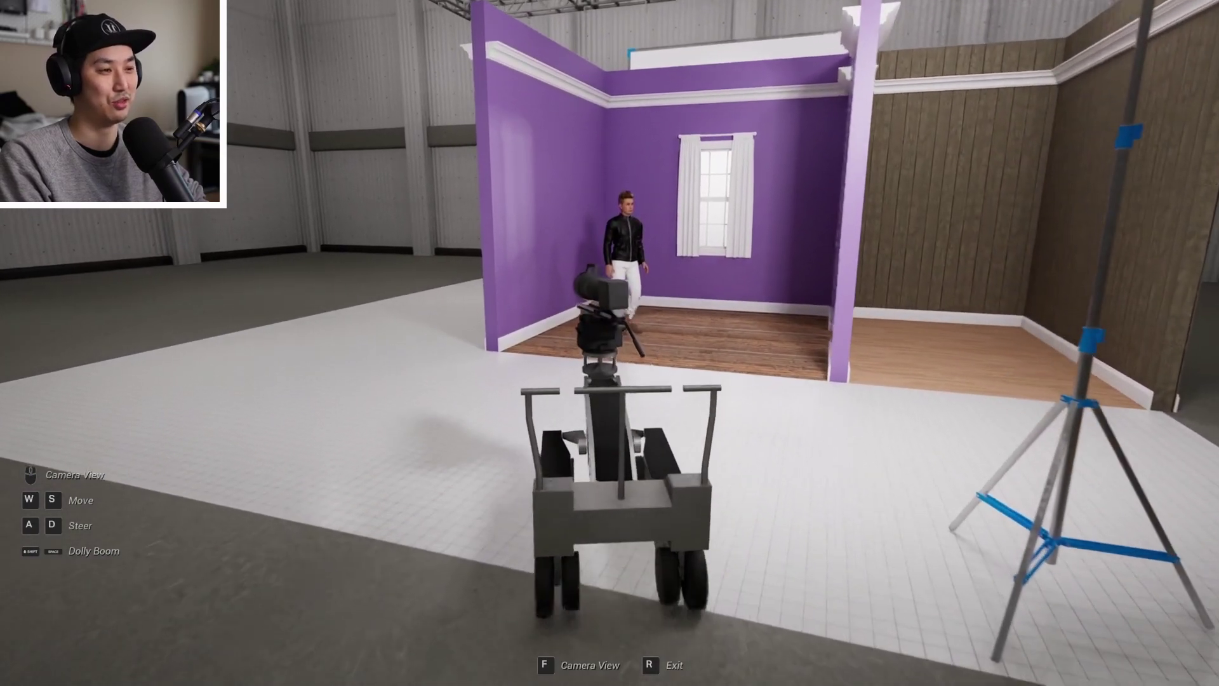
pyautogui.press('w')
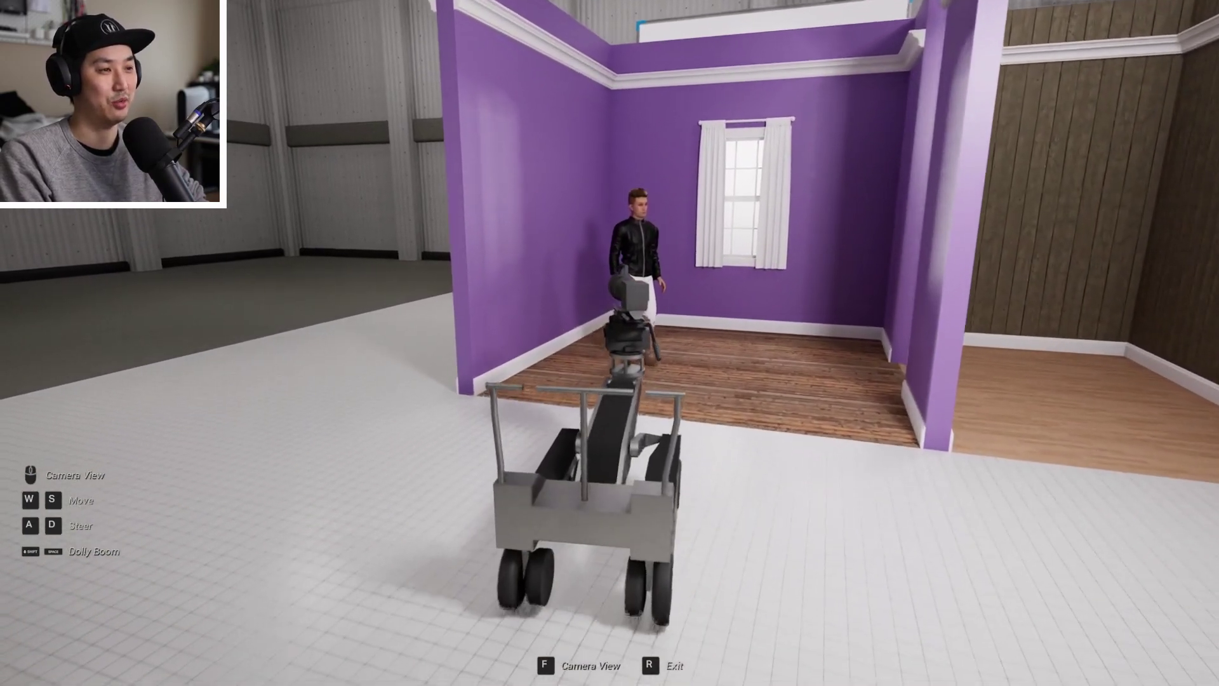
pyautogui.press('f')
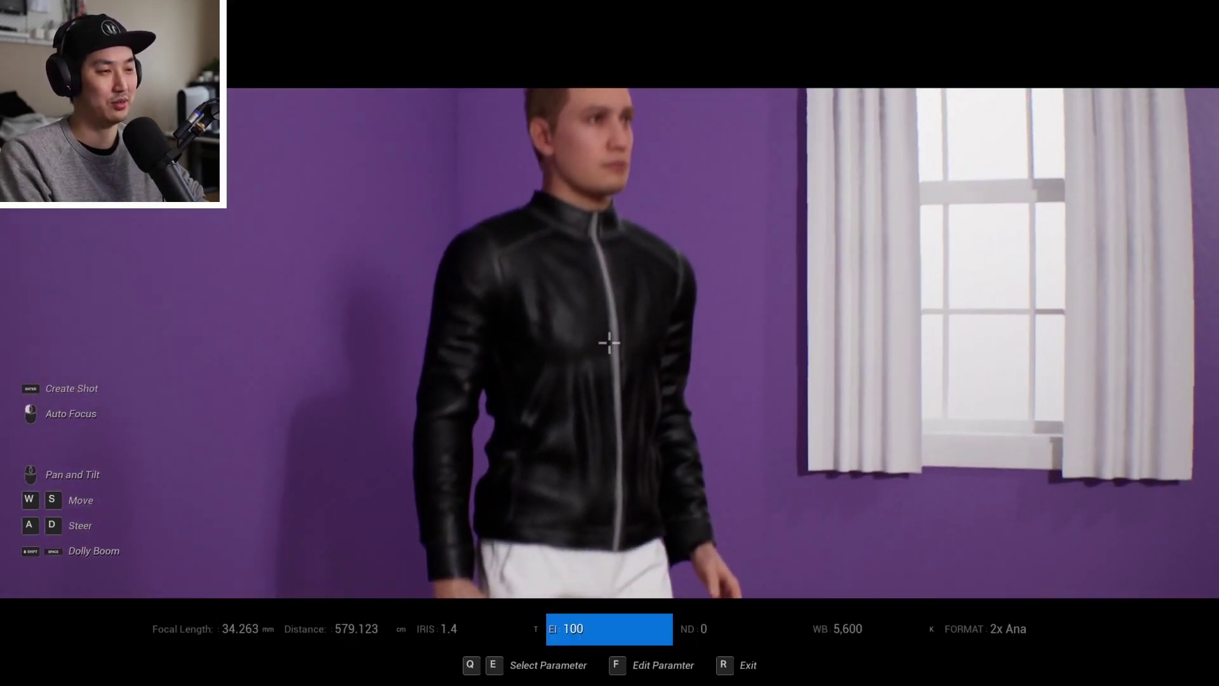
pyautogui.click(609, 343)
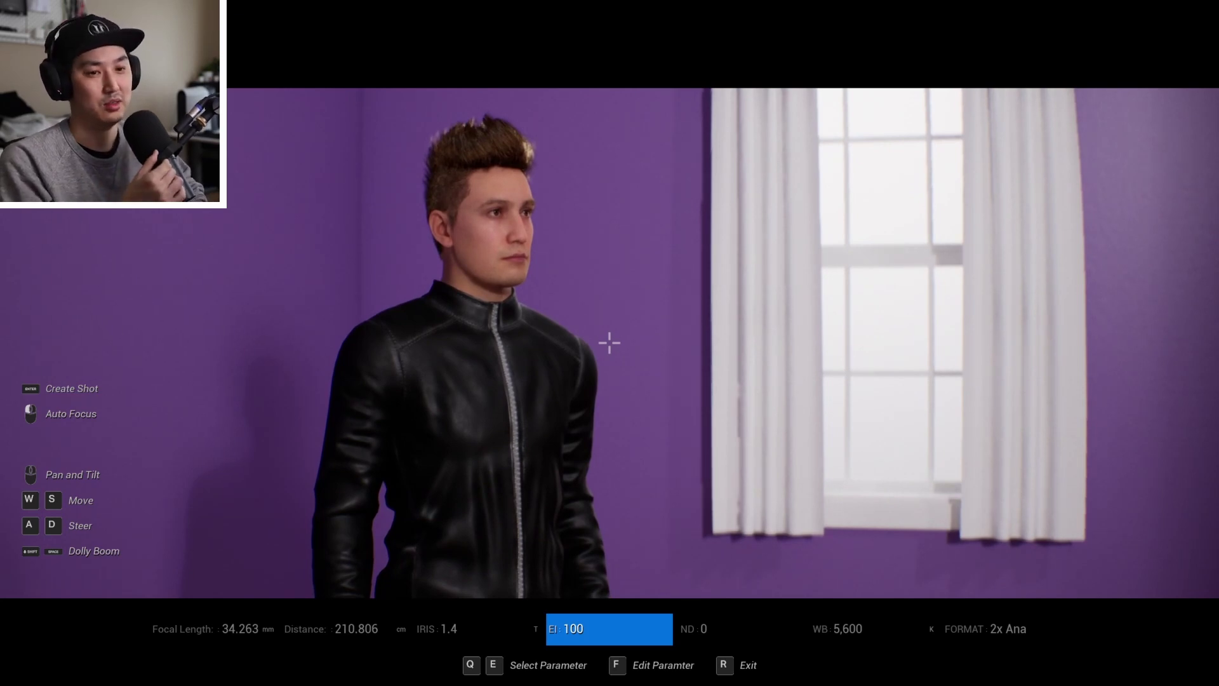
# - Create a shot from the current dolly camera framing of the actor, leave the camera view and back away from the set
pyautogui.press('Return')
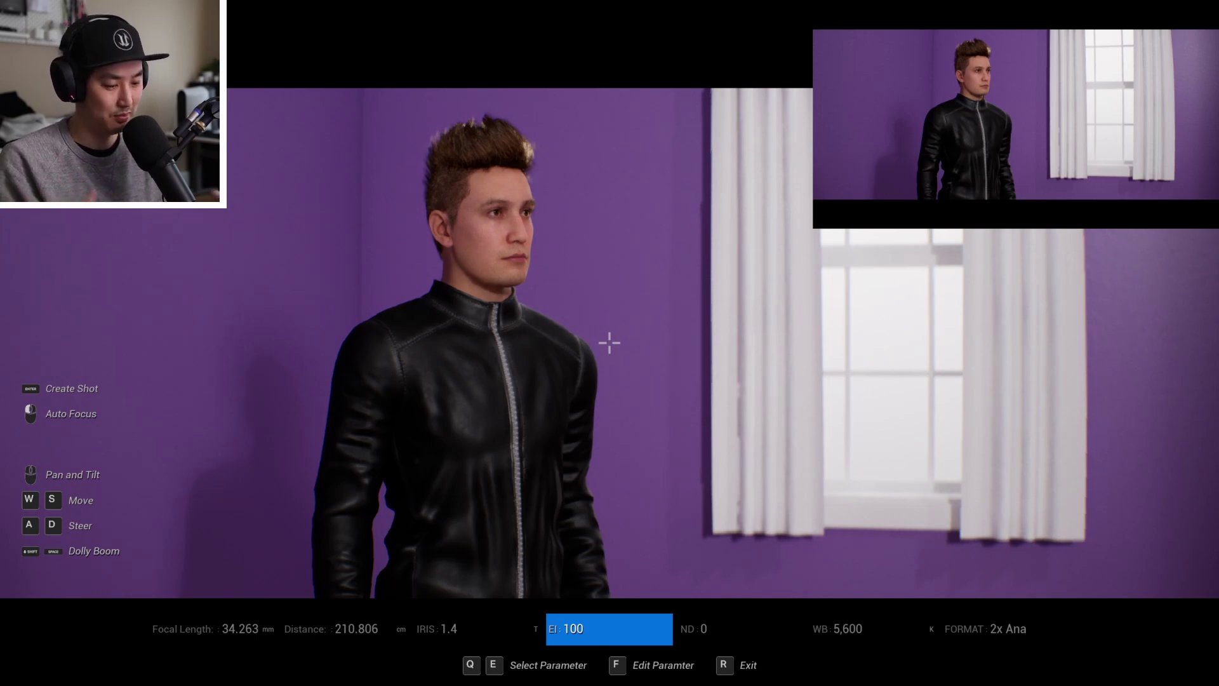
pyautogui.press('r')
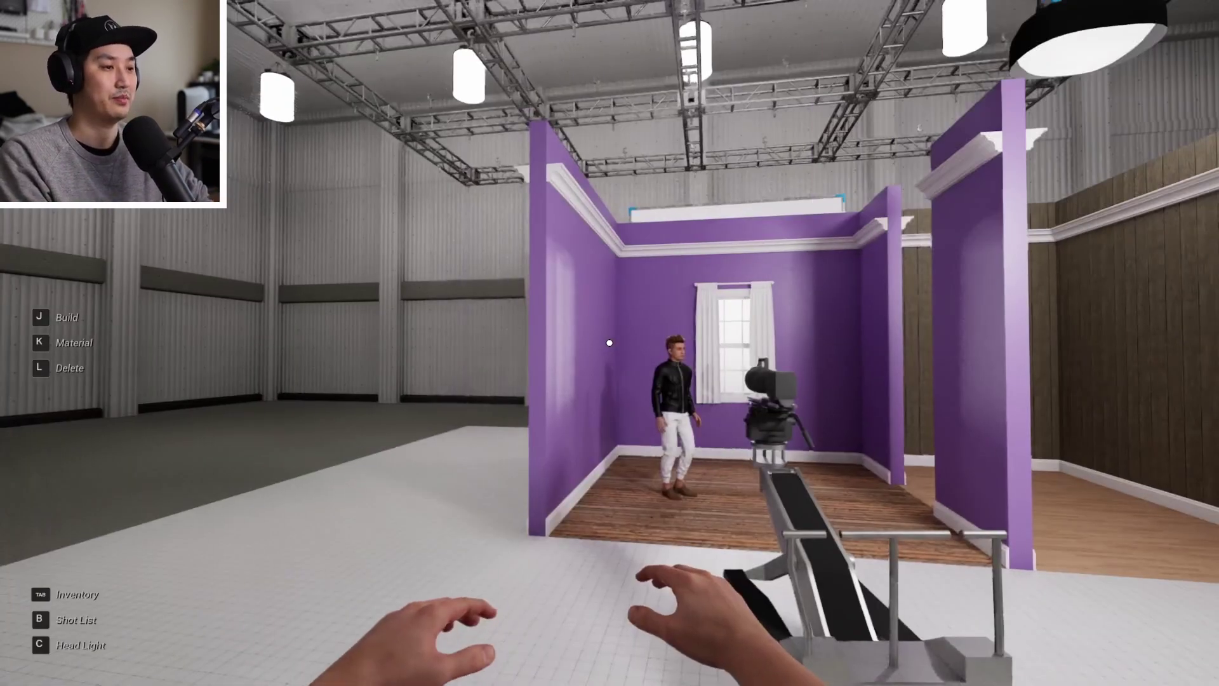
pyautogui.press('s')
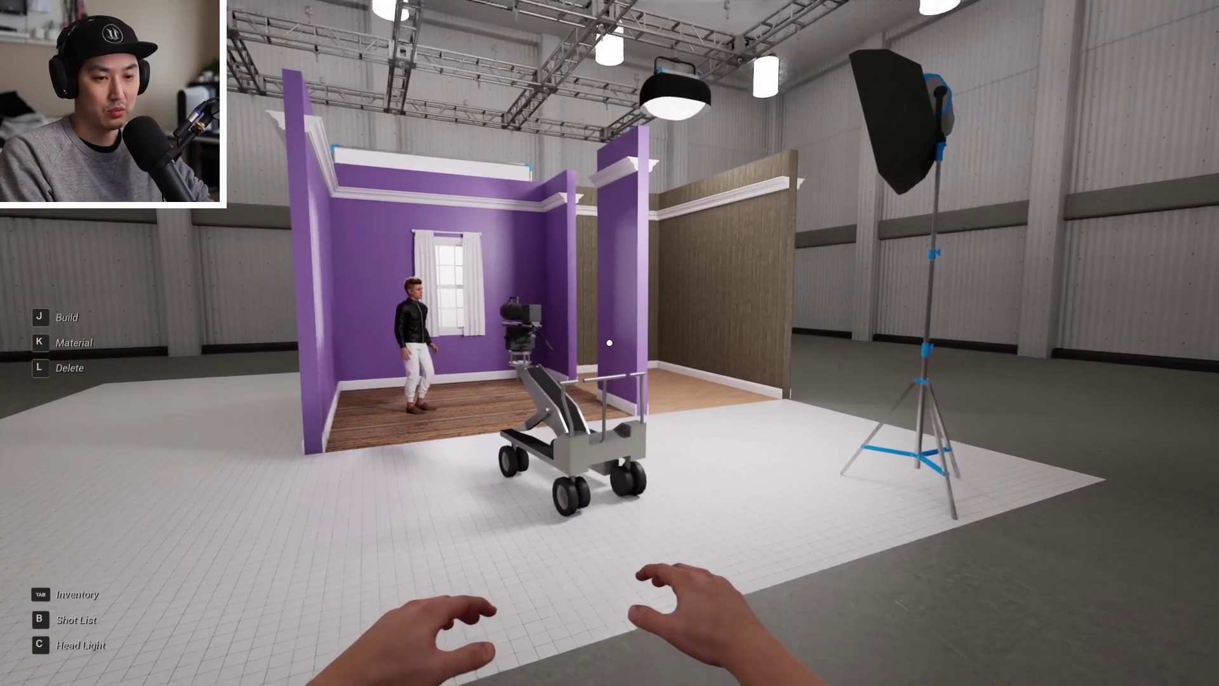
# - Open the shot list, recall the previous shot with the blue room, return to the next shot and close the list
pyautogui.press('b')
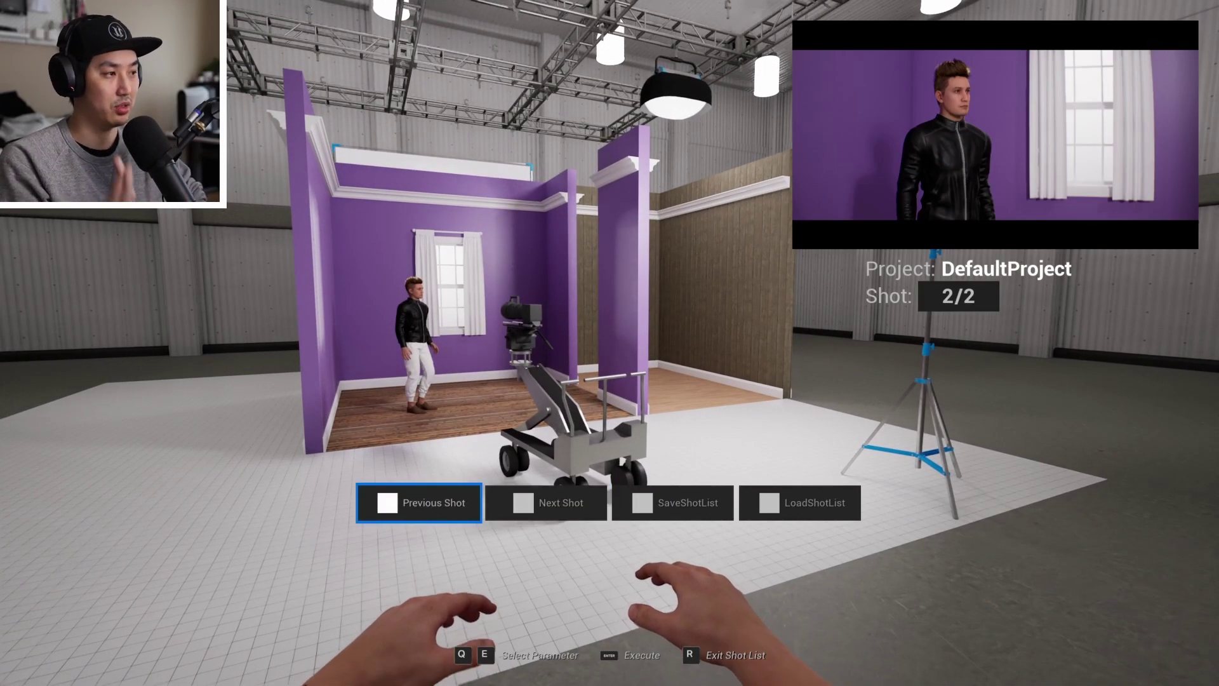
pyautogui.press('Return')
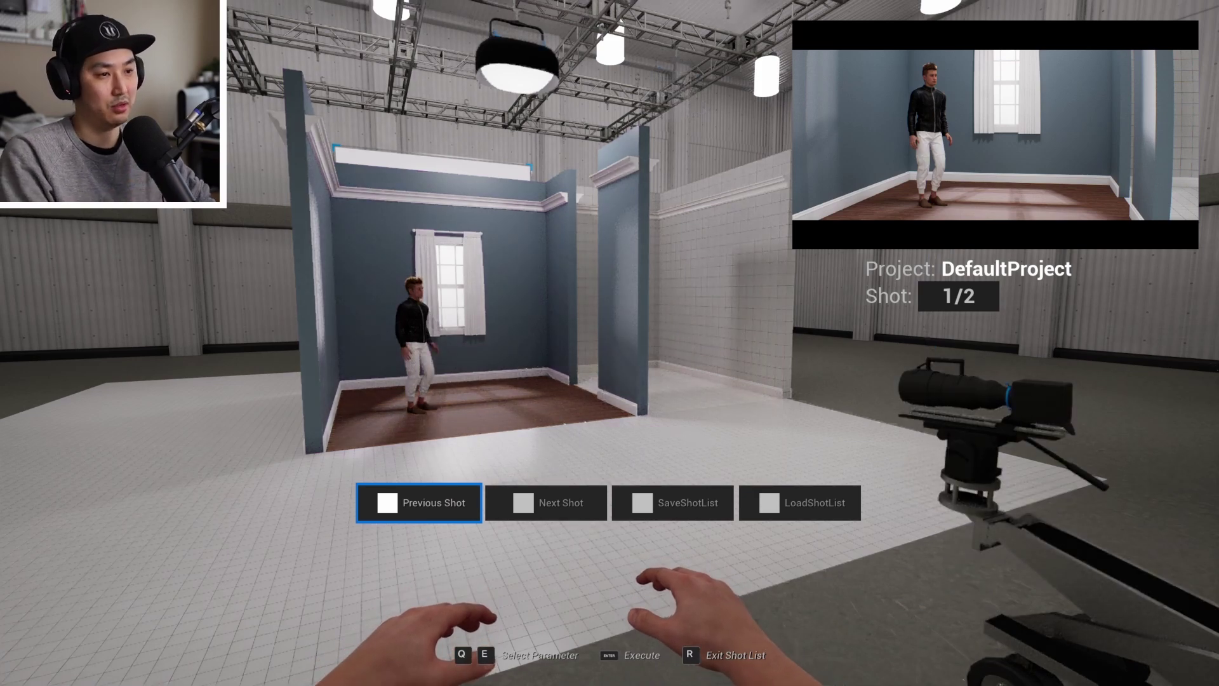
pyautogui.press('s')
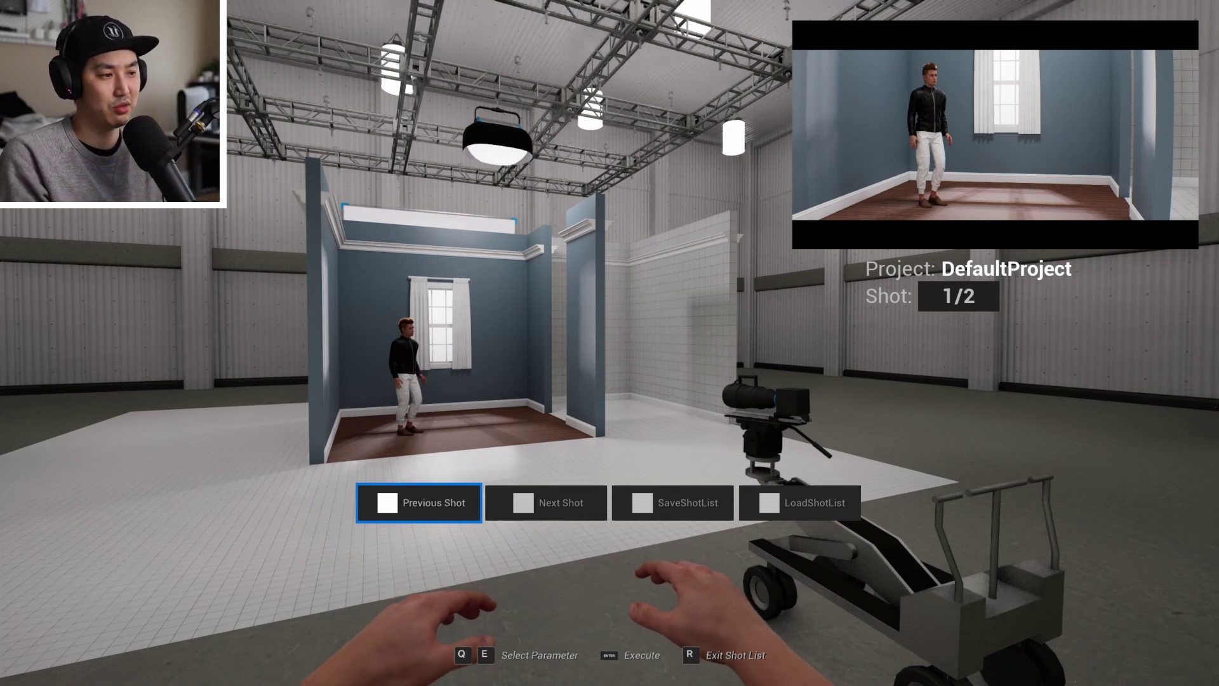
pyautogui.press('e')
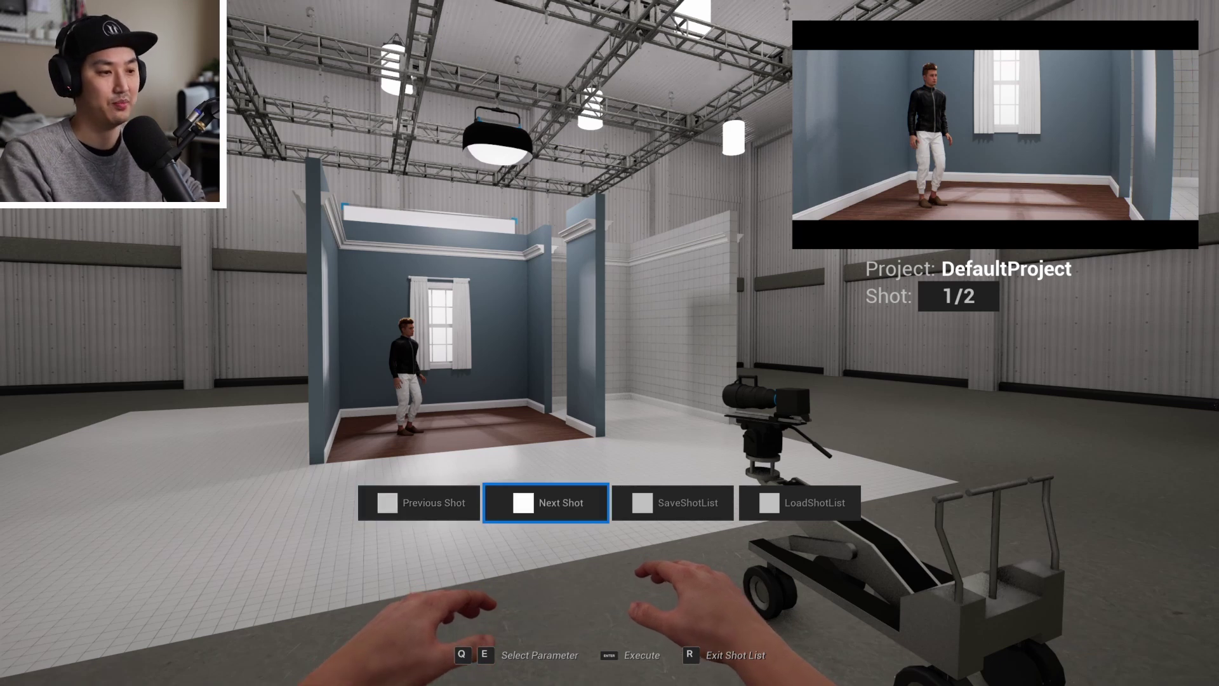
pyautogui.press('Return')
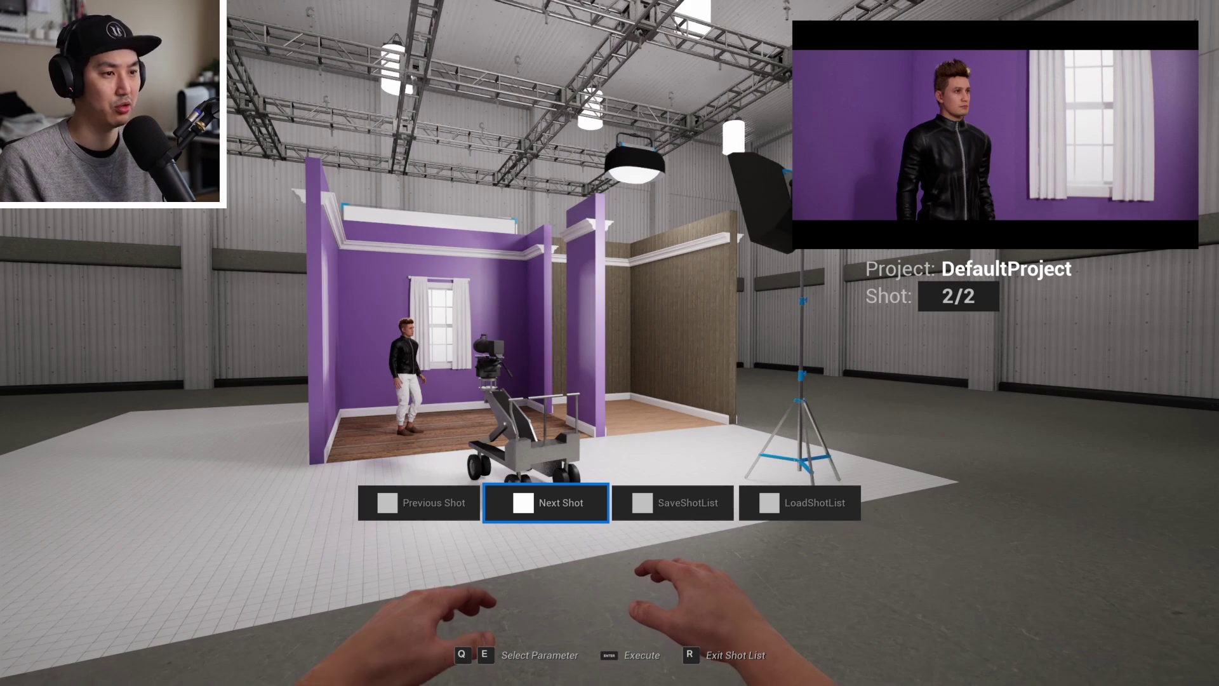
pyautogui.press('r')
pyautogui.press('w')
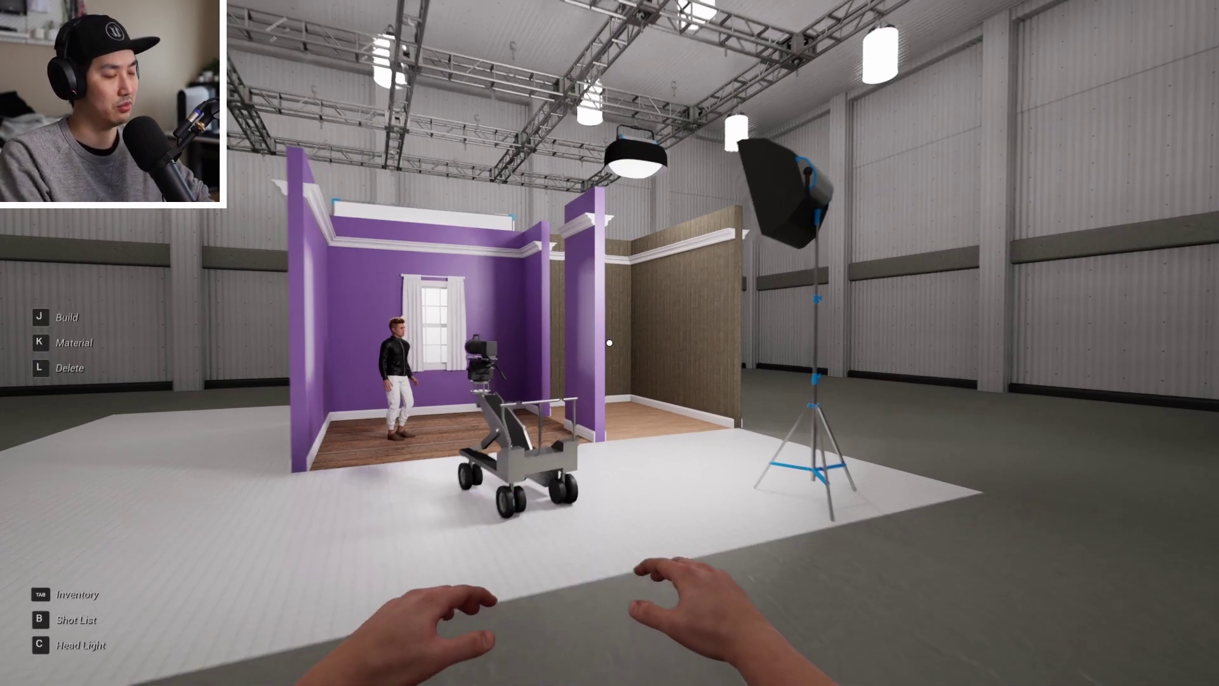
pyautogui.press('d')
pyautogui.press('w')
pyautogui.press('d')
pyautogui.press('a')
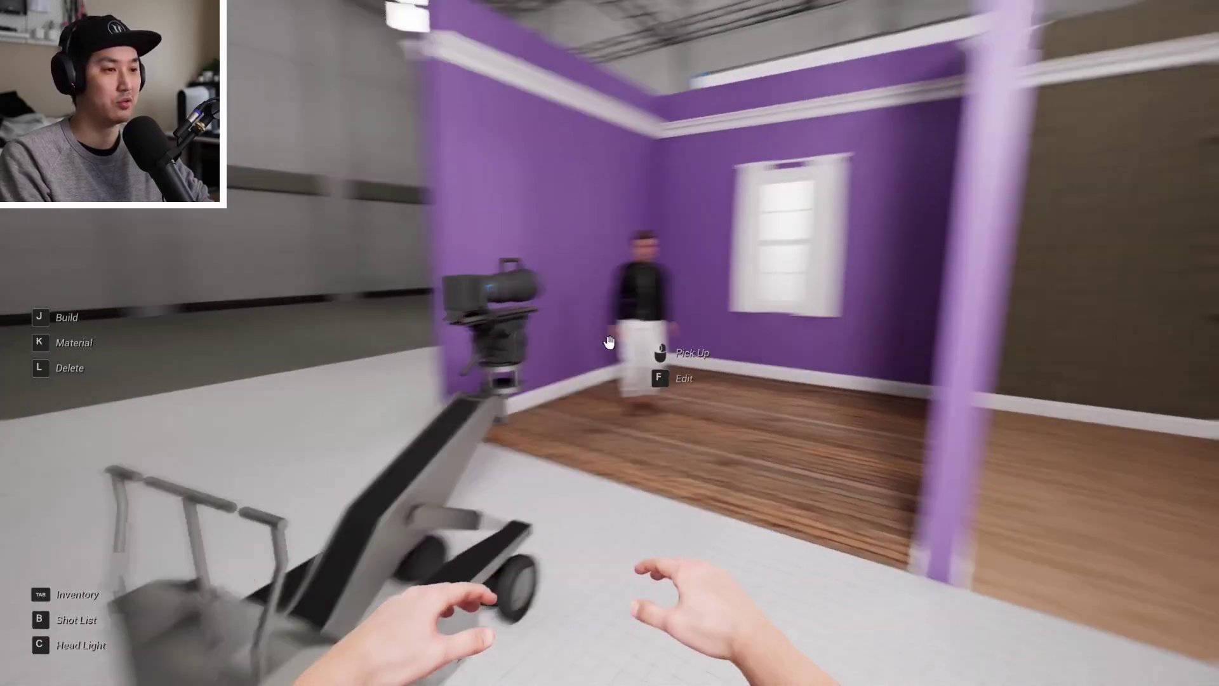
pyautogui.press('s')
pyautogui.press('s')
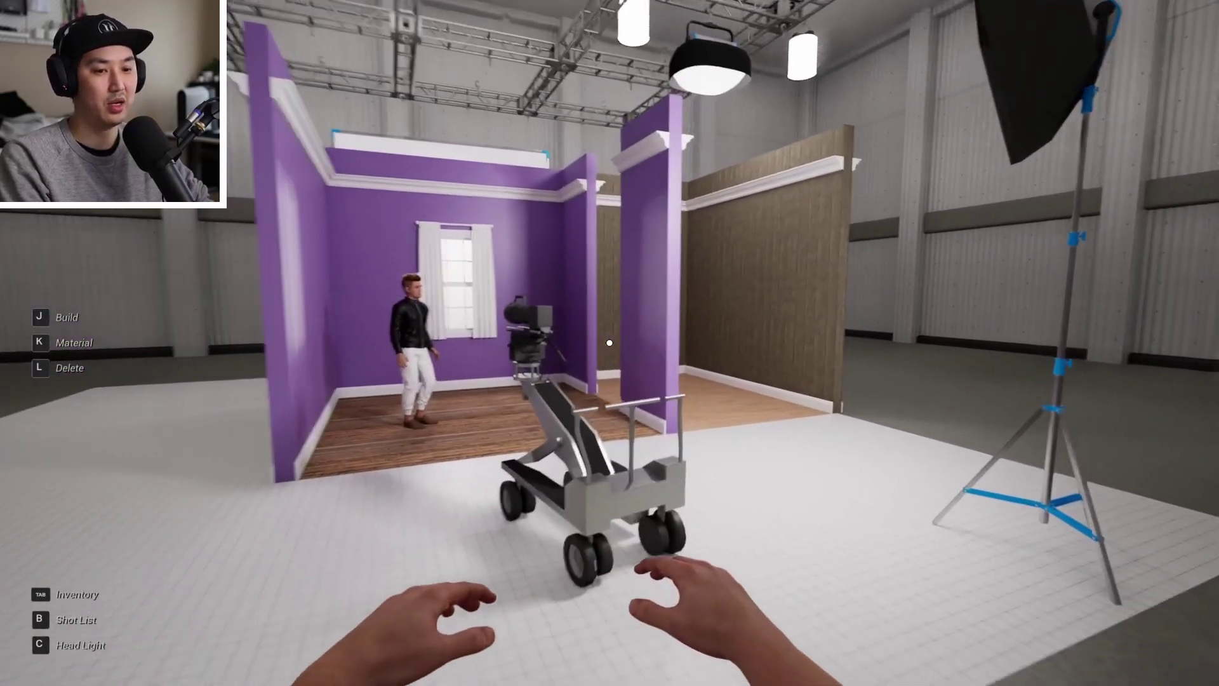
# - Reopen the shot list, look at its SaveShotList and LoadShotList options, and exit without executing them
pyautogui.press('b')
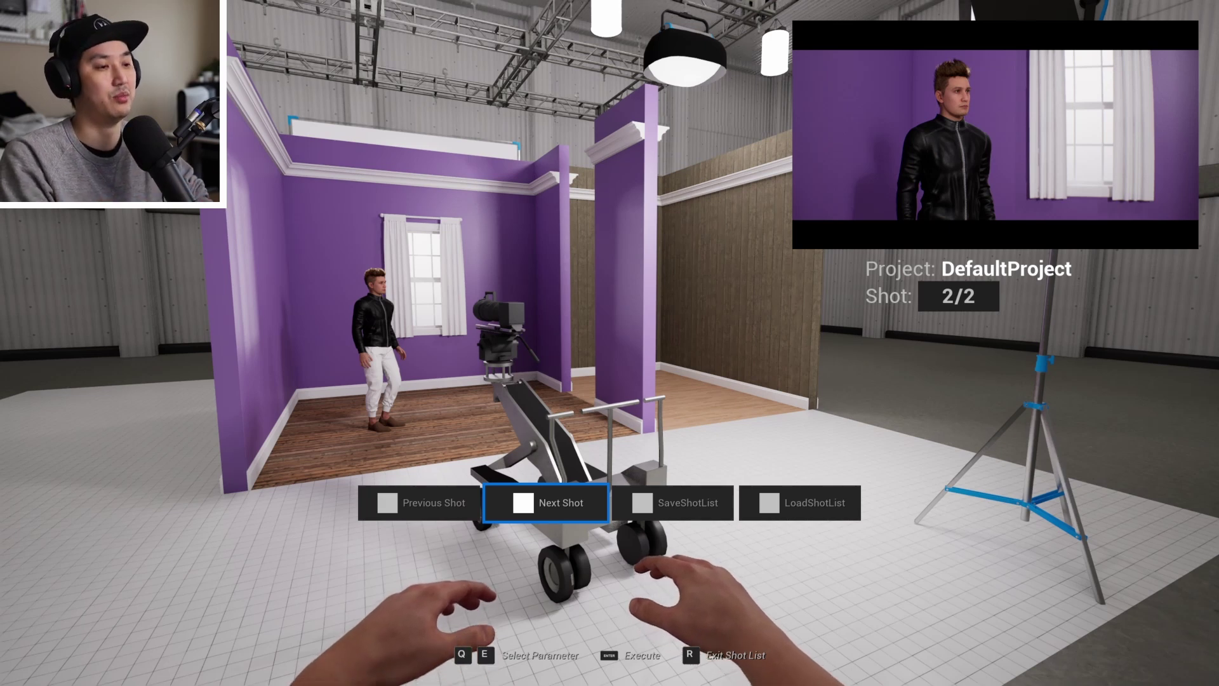
pyautogui.press('e')
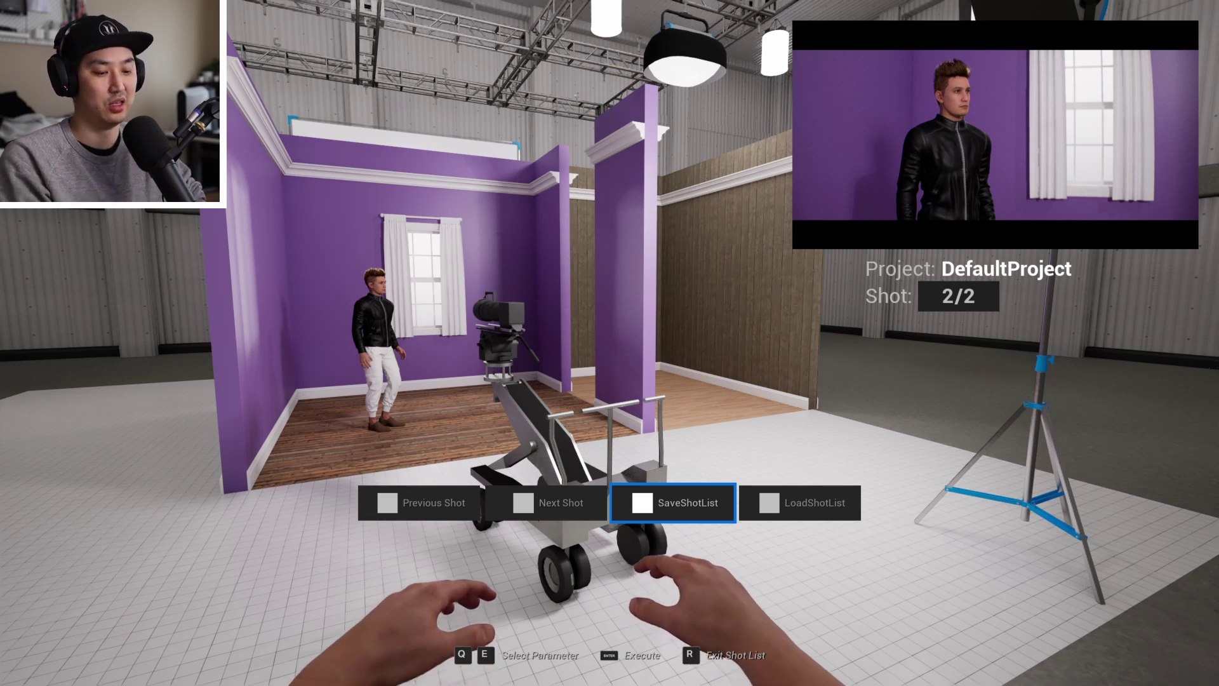
pyautogui.press('e')
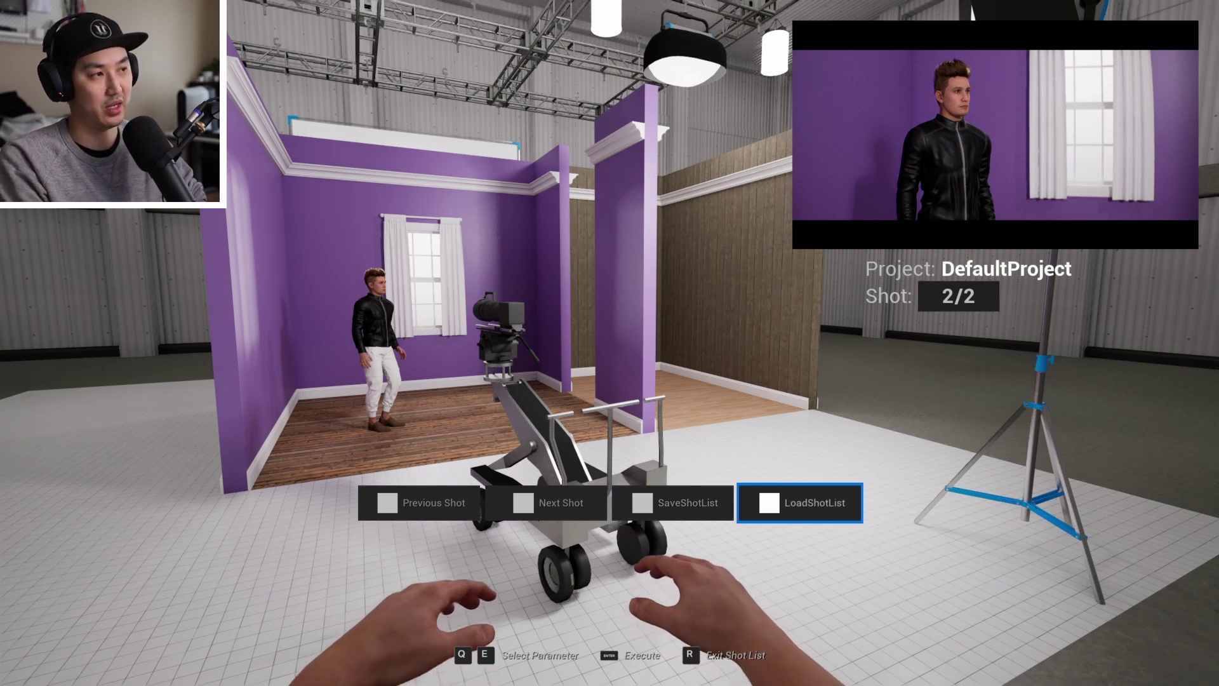
pyautogui.press('r')
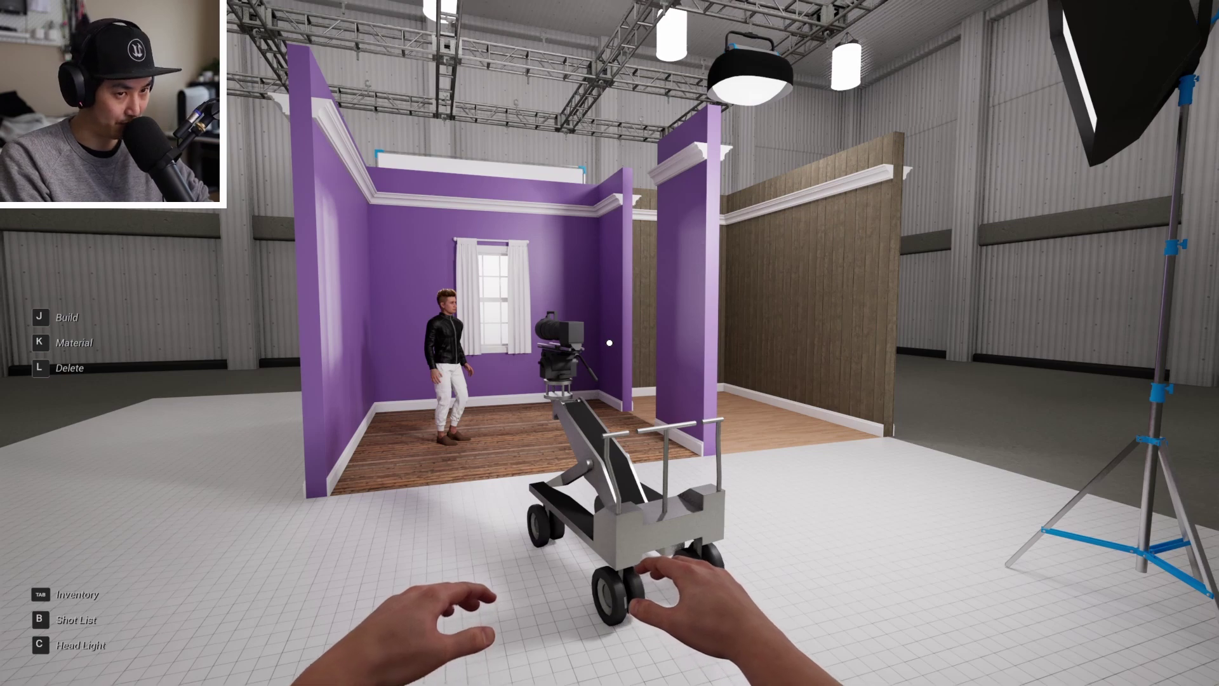
pyautogui.press('s')
pyautogui.press('w')
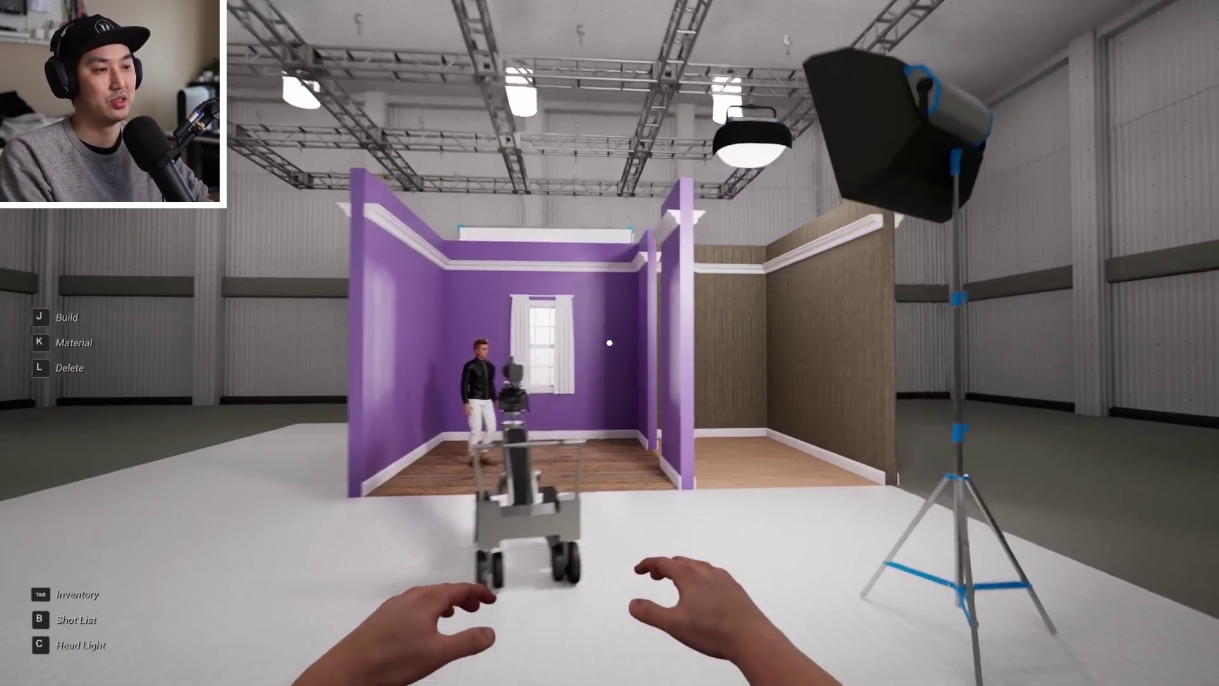
pyautogui.press('w')
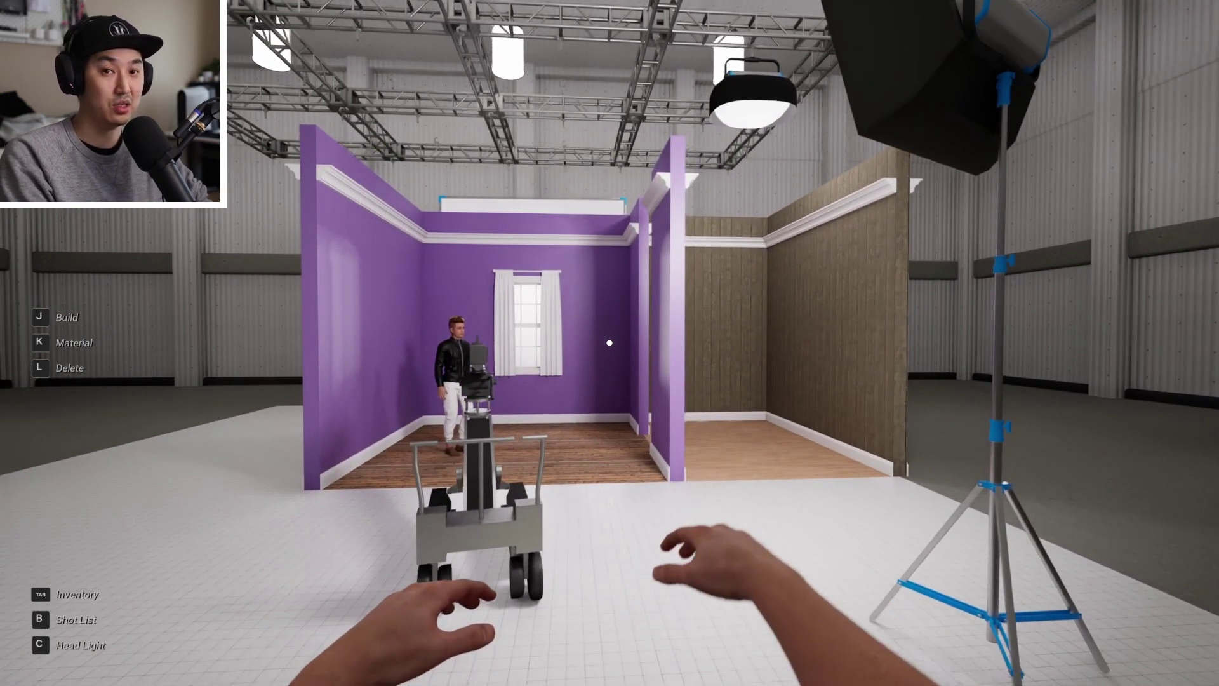